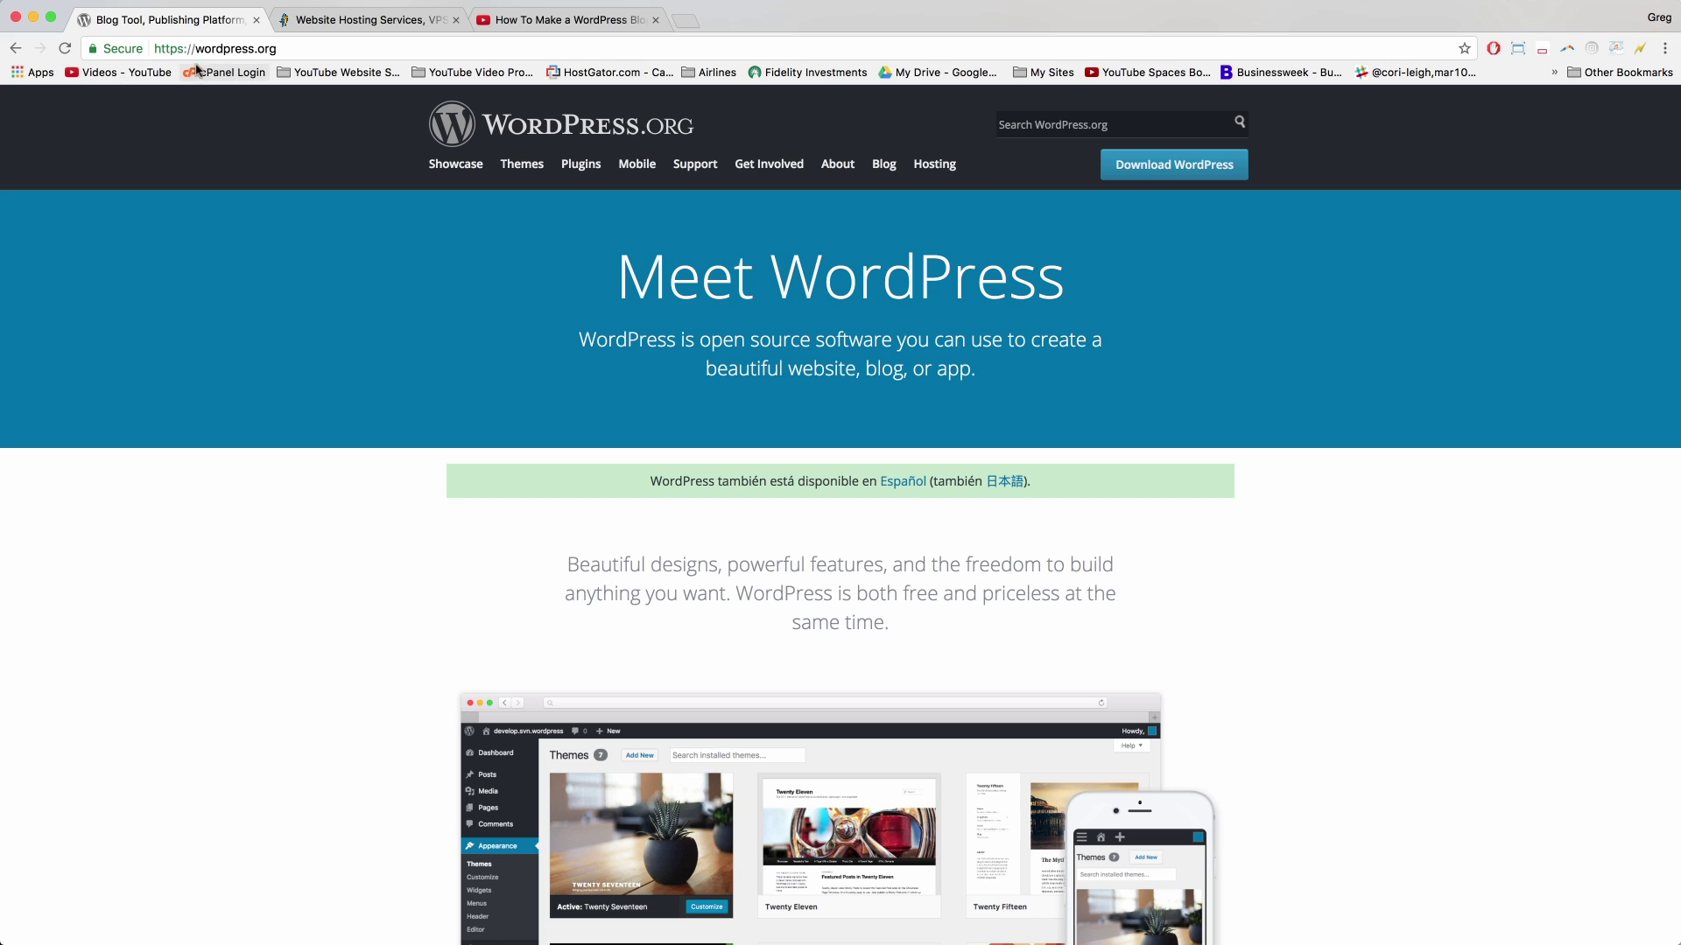
Step: Browse the WordPress.org showcase of example sites, then return to the WordPress.org homepage
{"action": "left_click", "coordinate": [248, 49]}
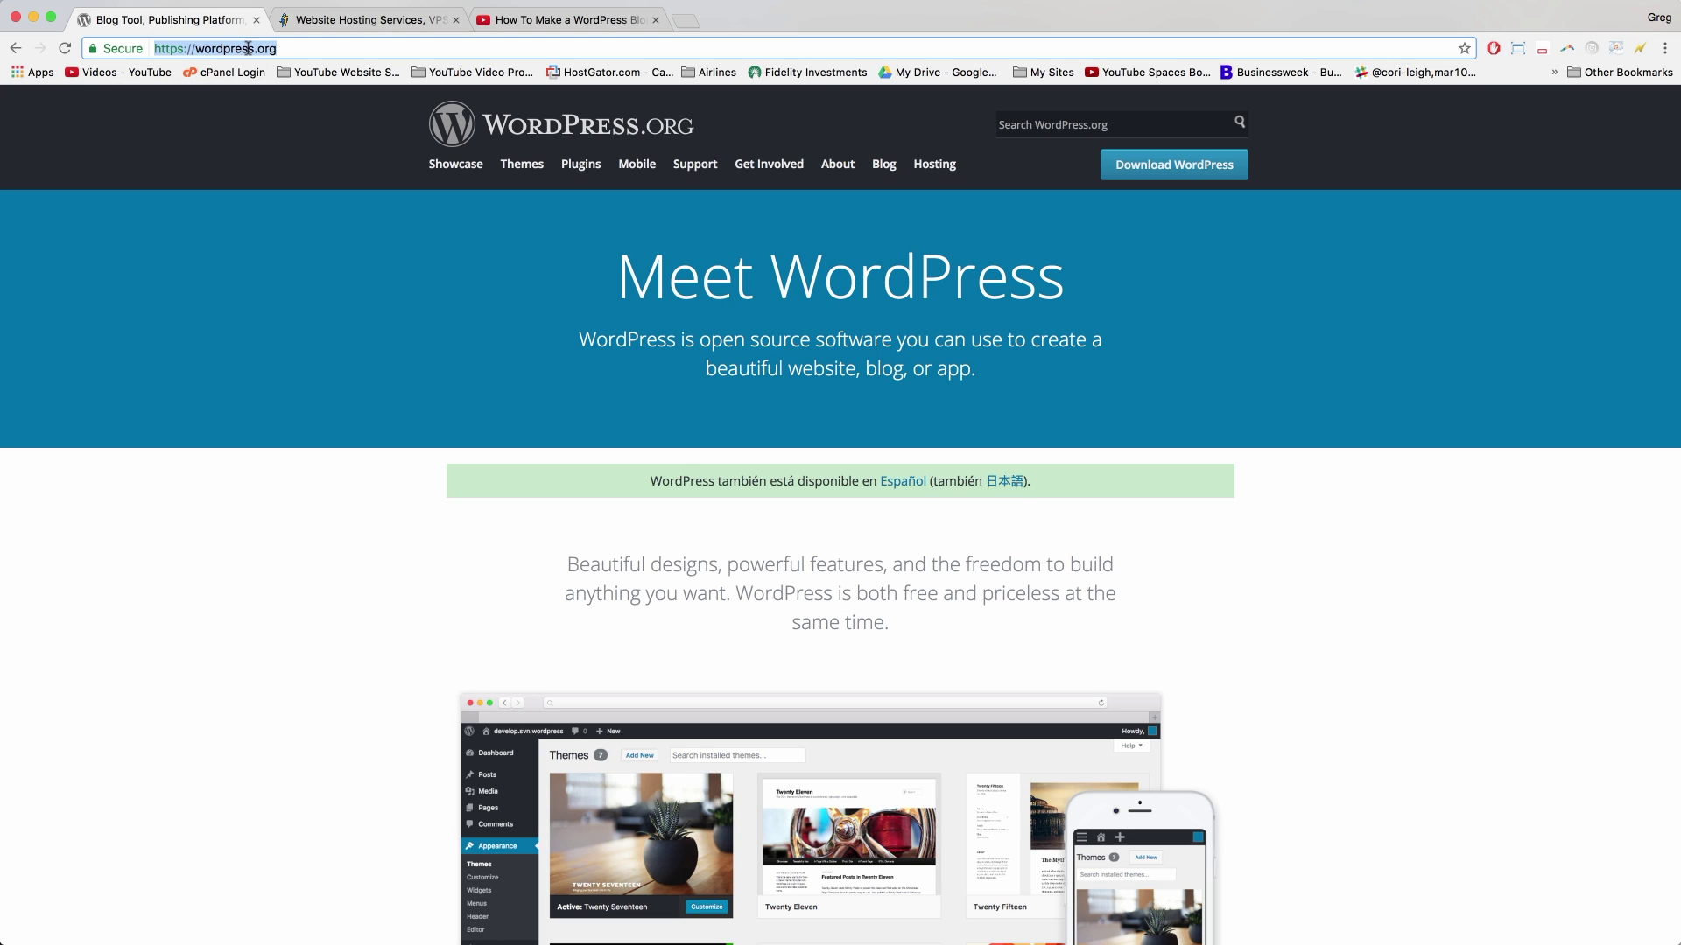
{"action": "left_click", "coordinate": [535, 315]}
{"action": "left_click_drag", "start_coordinate": [618, 277], "coordinate": [1076, 265]}
{"action": "left_click", "coordinate": [1076, 265]}
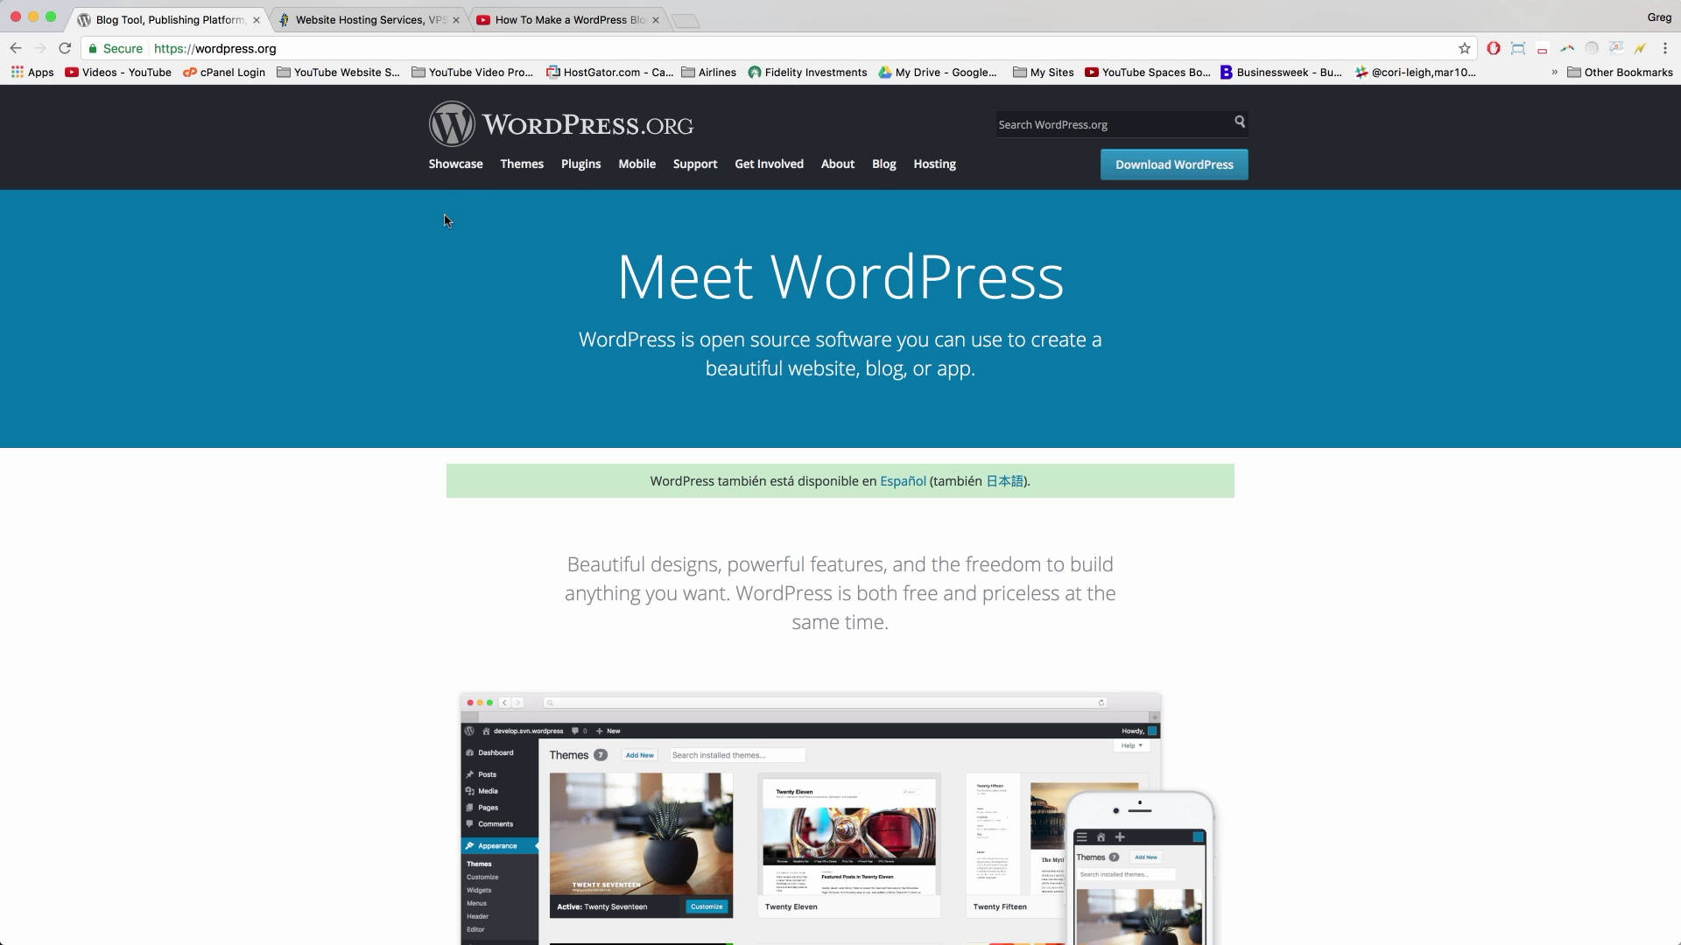
{"action": "left_click", "coordinate": [455, 164]}
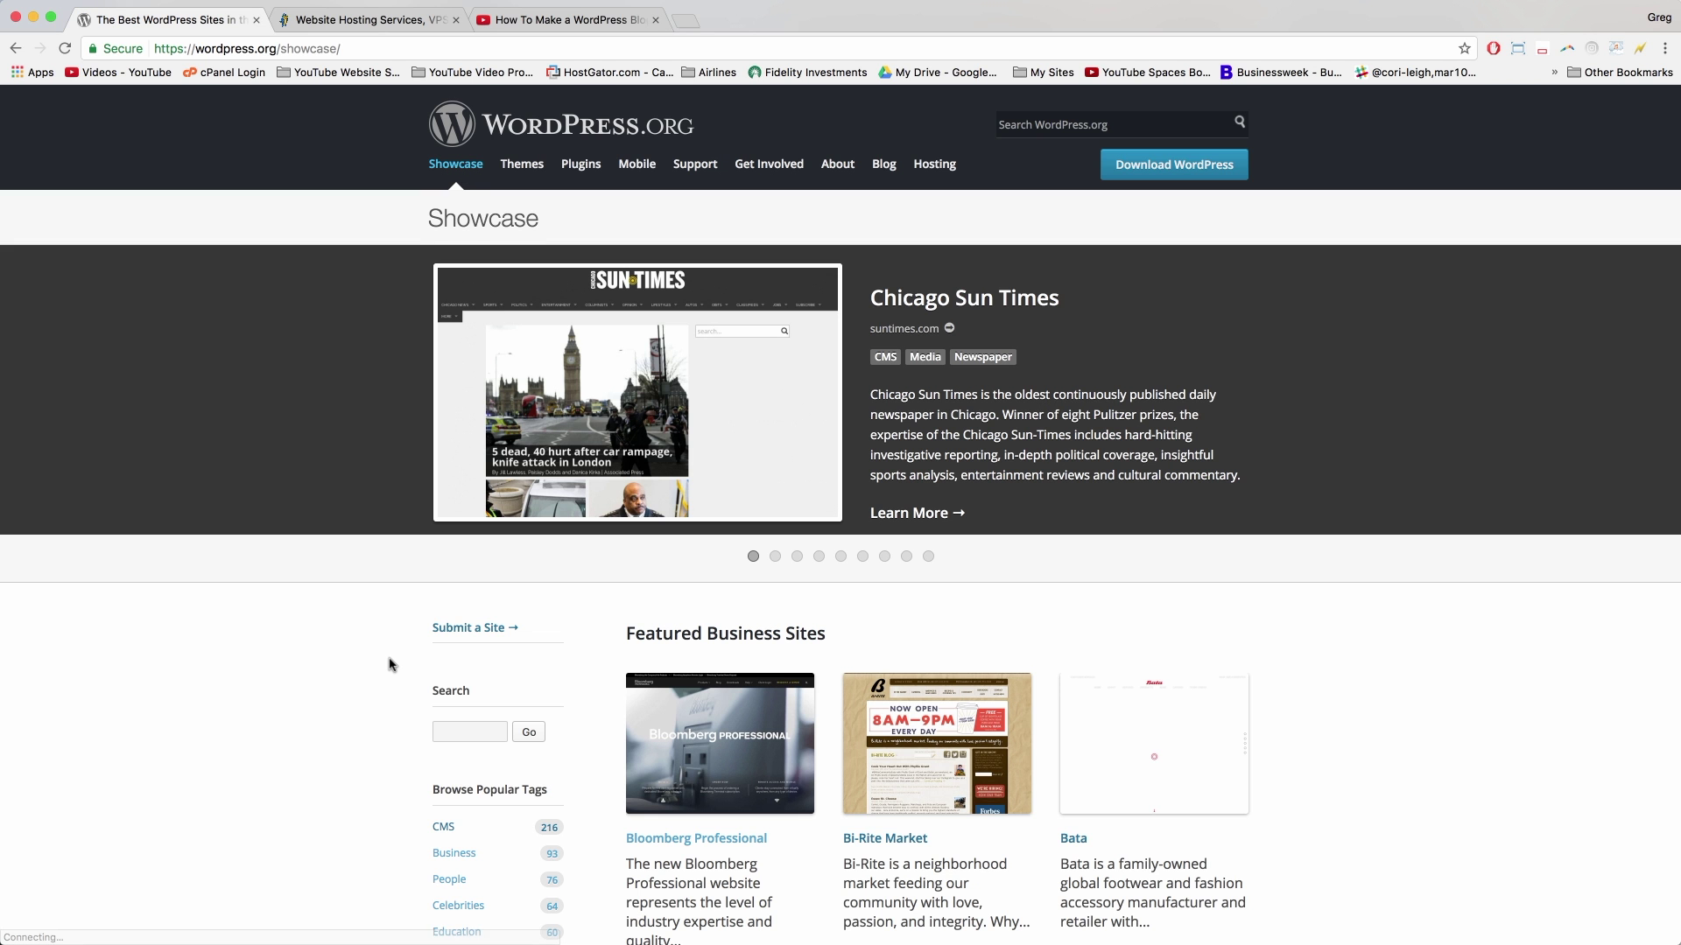
{"action": "scroll", "coordinate": [390, 665], "scroll_direction": "down", "scroll_amount": 5}
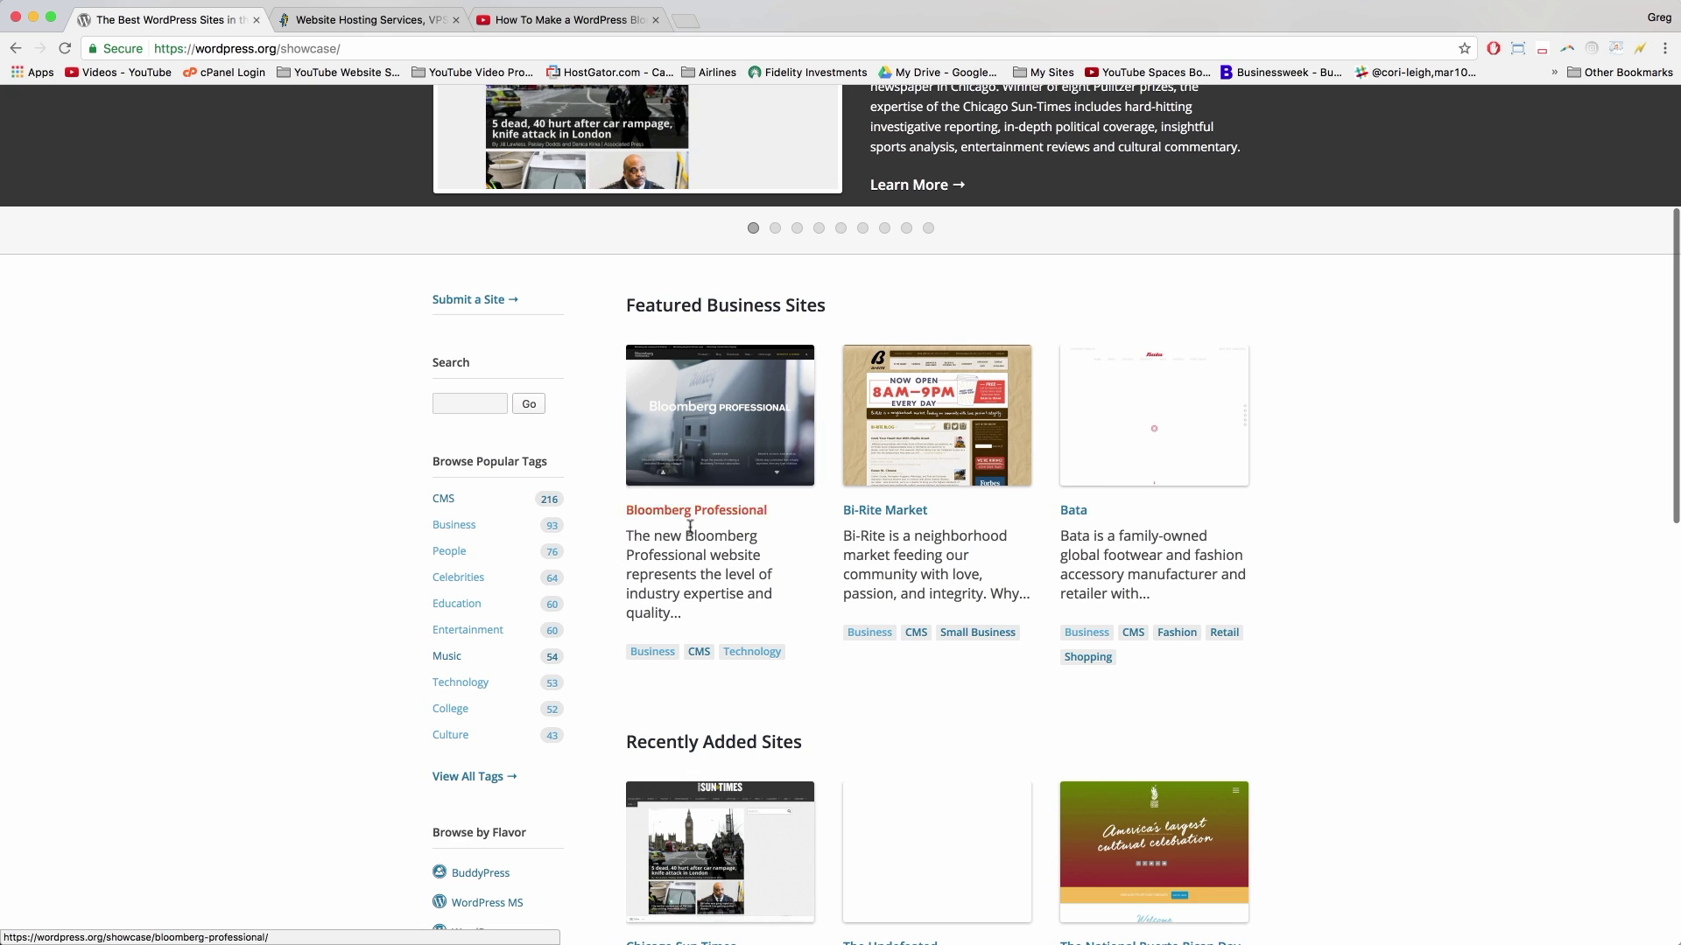
{"action": "scroll", "coordinate": [847, 618], "scroll_direction": "down", "scroll_amount": 8}
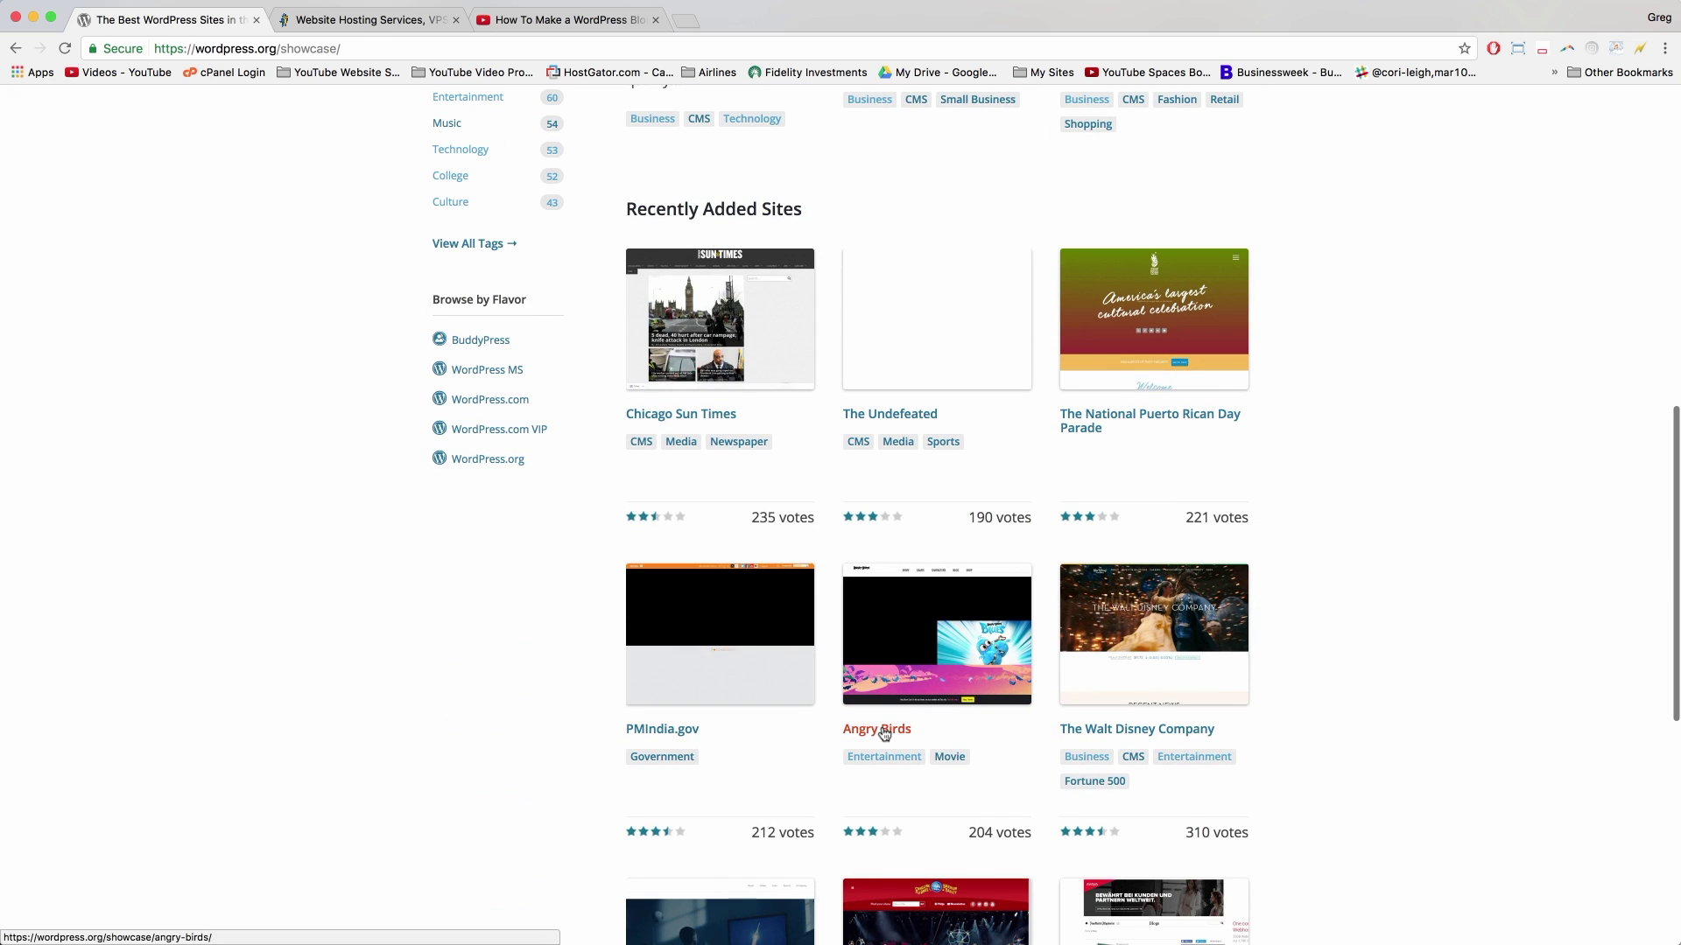
{"action": "scroll", "coordinate": [1368, 775], "scroll_direction": "up", "scroll_amount": 10}
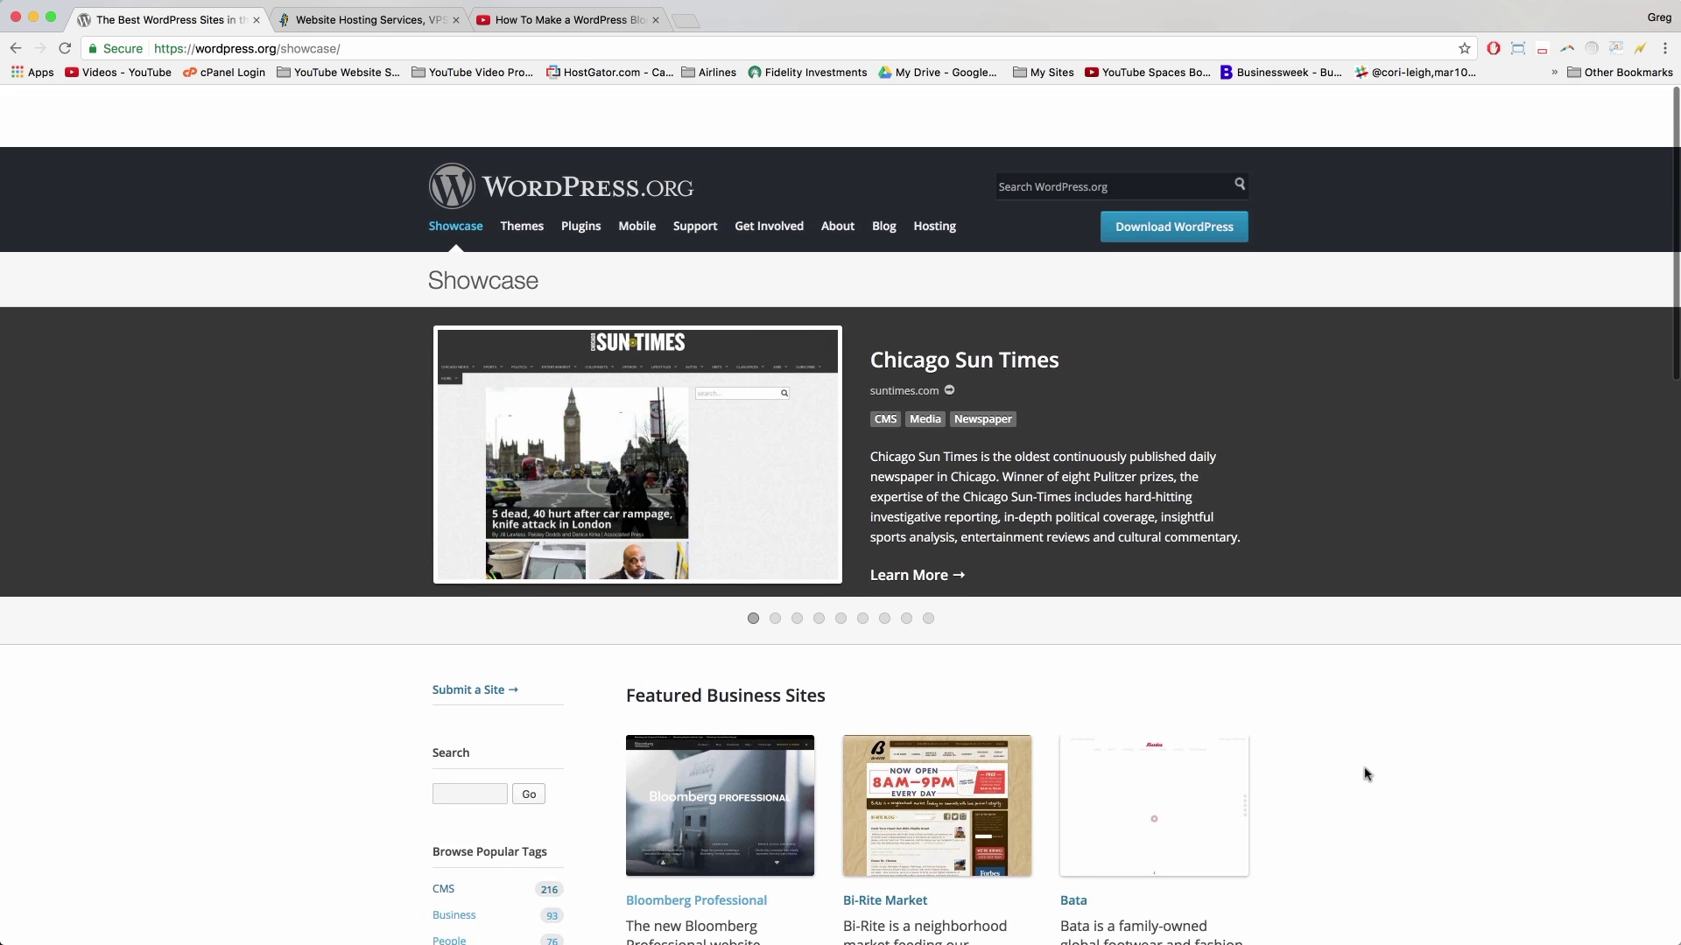
{"action": "left_click", "coordinate": [587, 125]}
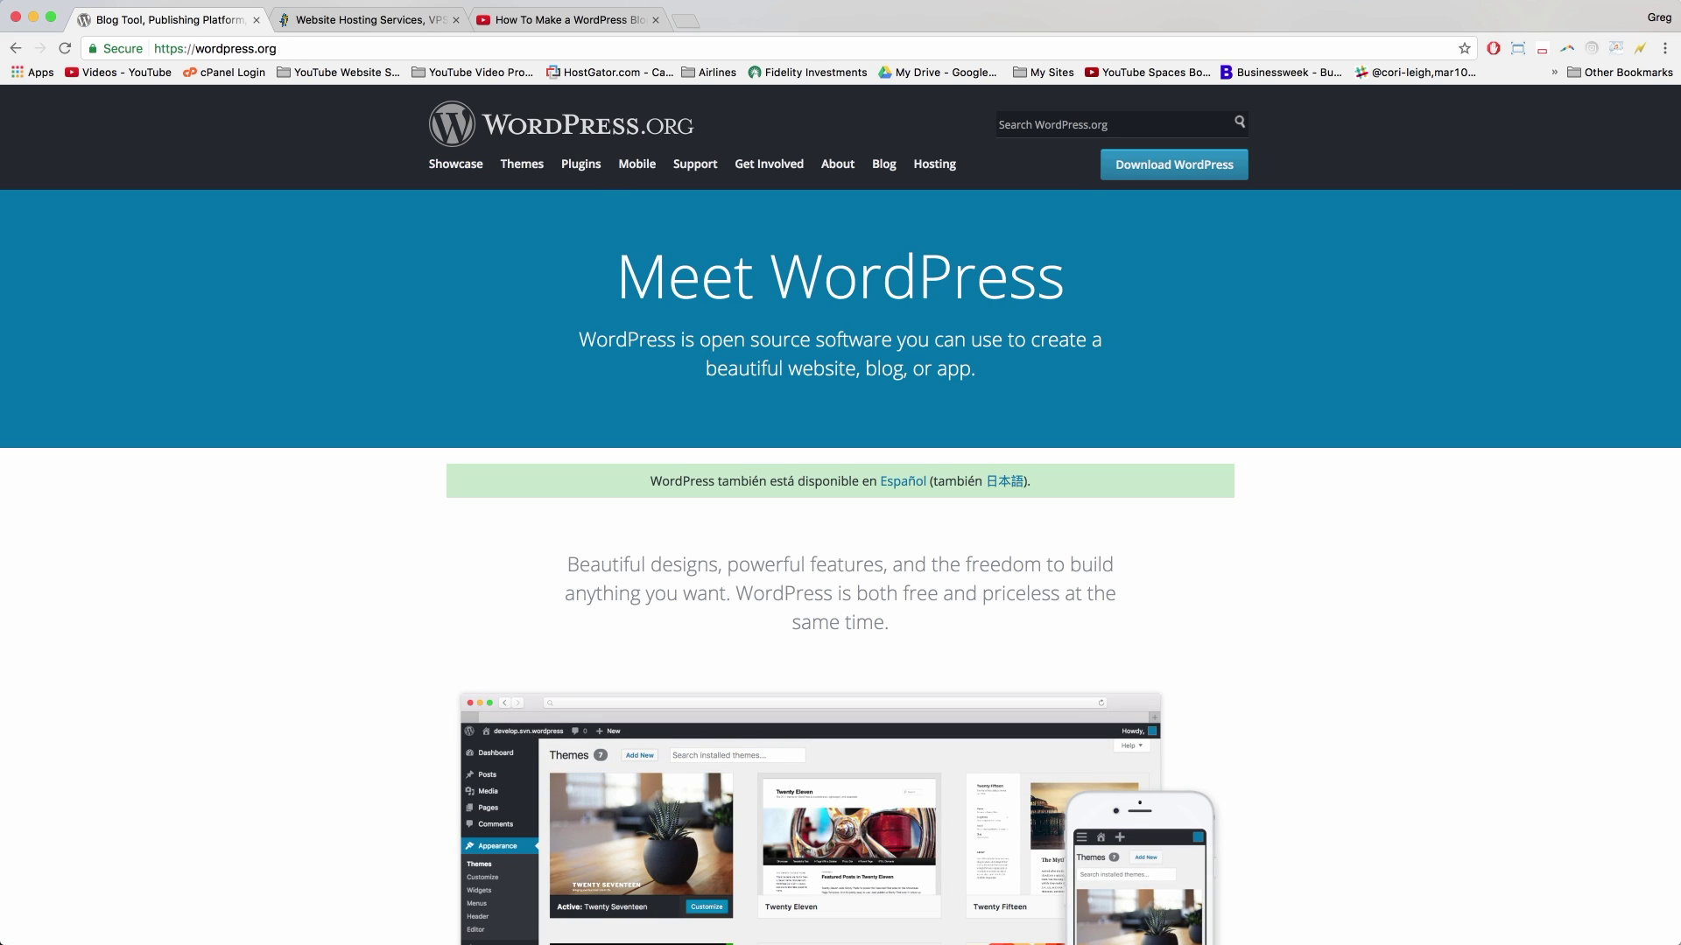
Step: Start the stopwatch, then switch to the HostGator homepage and scroll through its hosting plans
{"action": "left_click_drag", "start_coordinate": [1680, 735], "coordinate": [1428, 728]}
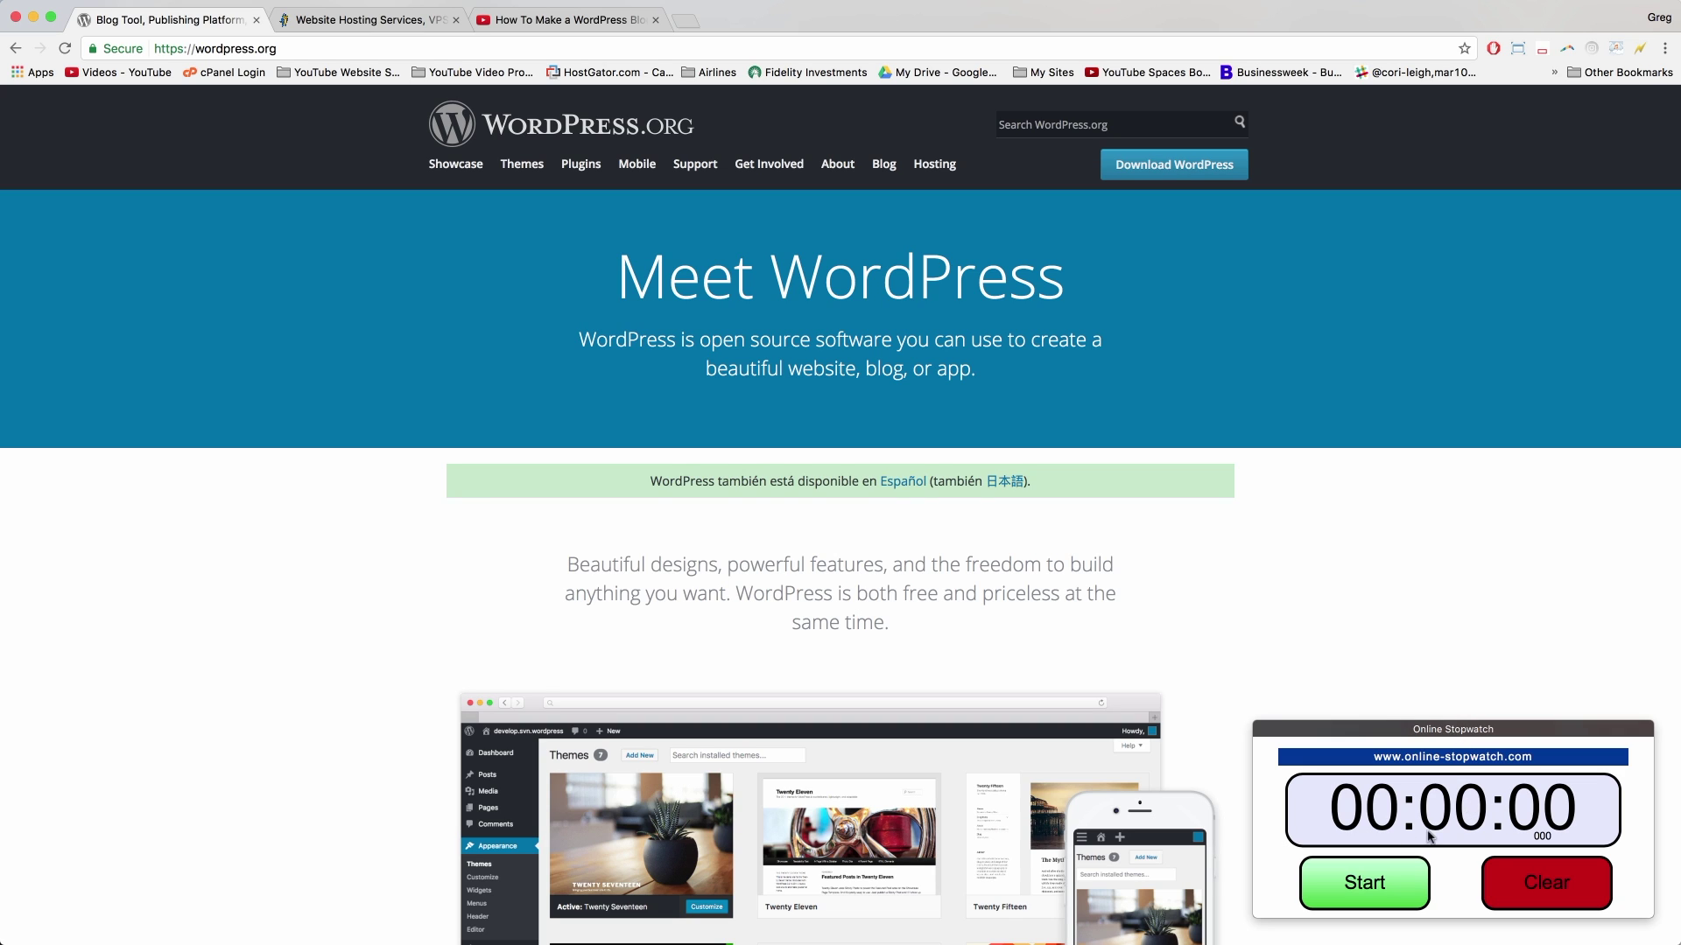
{"action": "left_click", "coordinate": [1361, 886]}
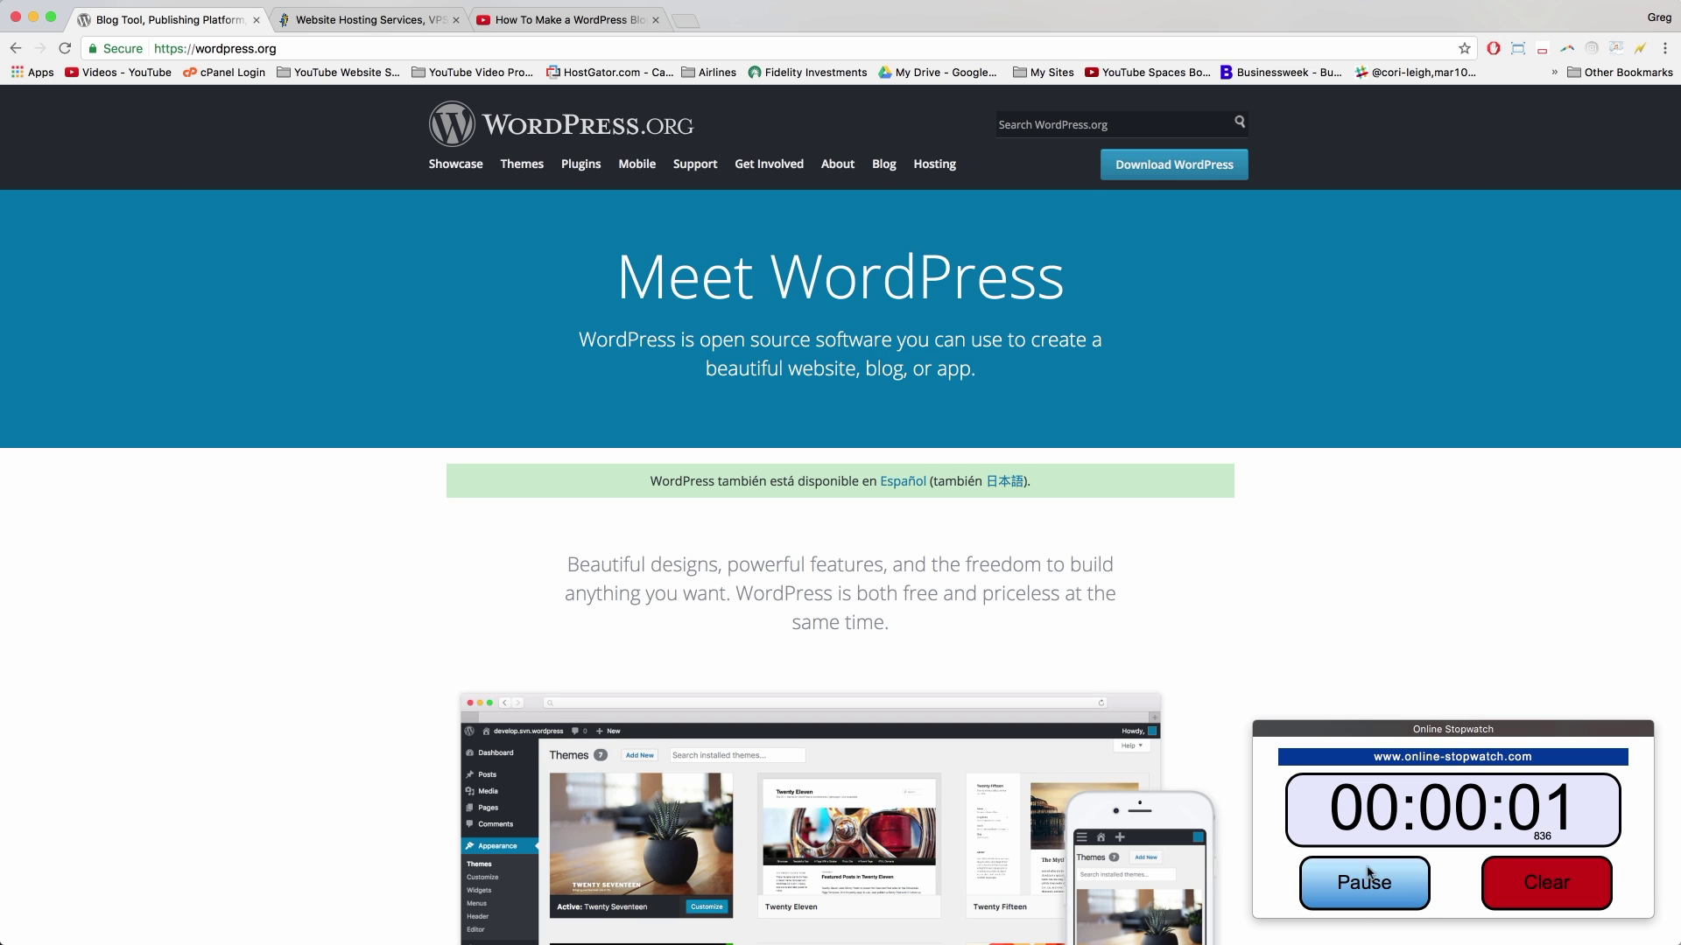
{"action": "left_click", "coordinate": [388, 21]}
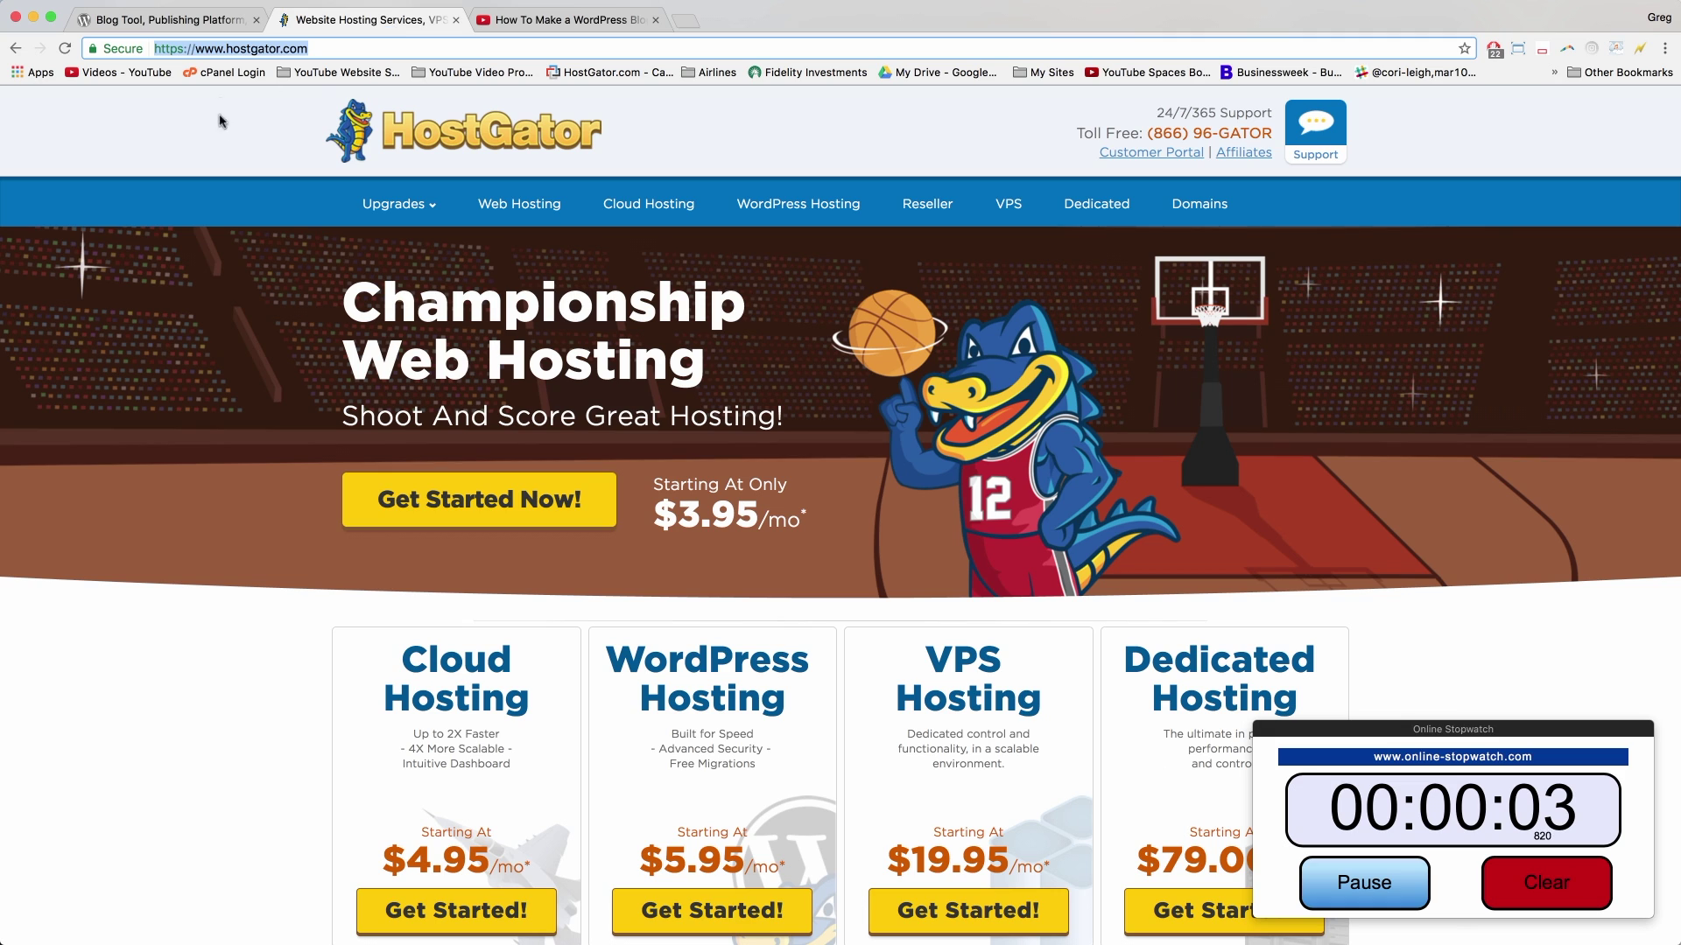
{"action": "left_click", "coordinate": [248, 149]}
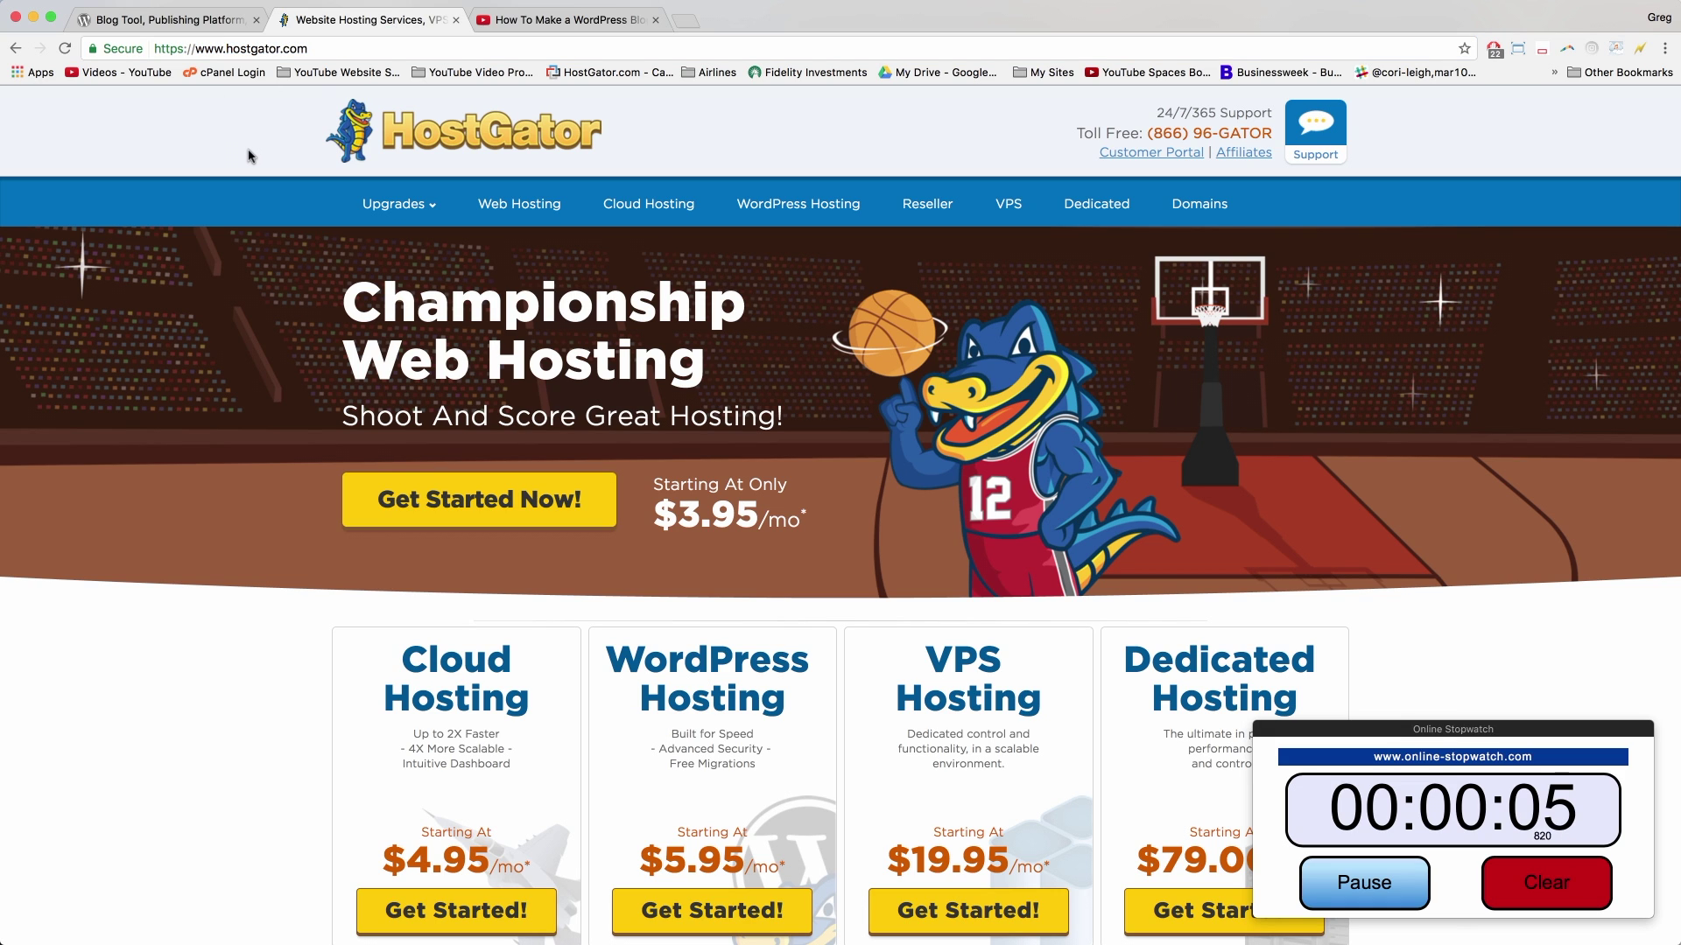
{"action": "left_click", "coordinate": [235, 48]}
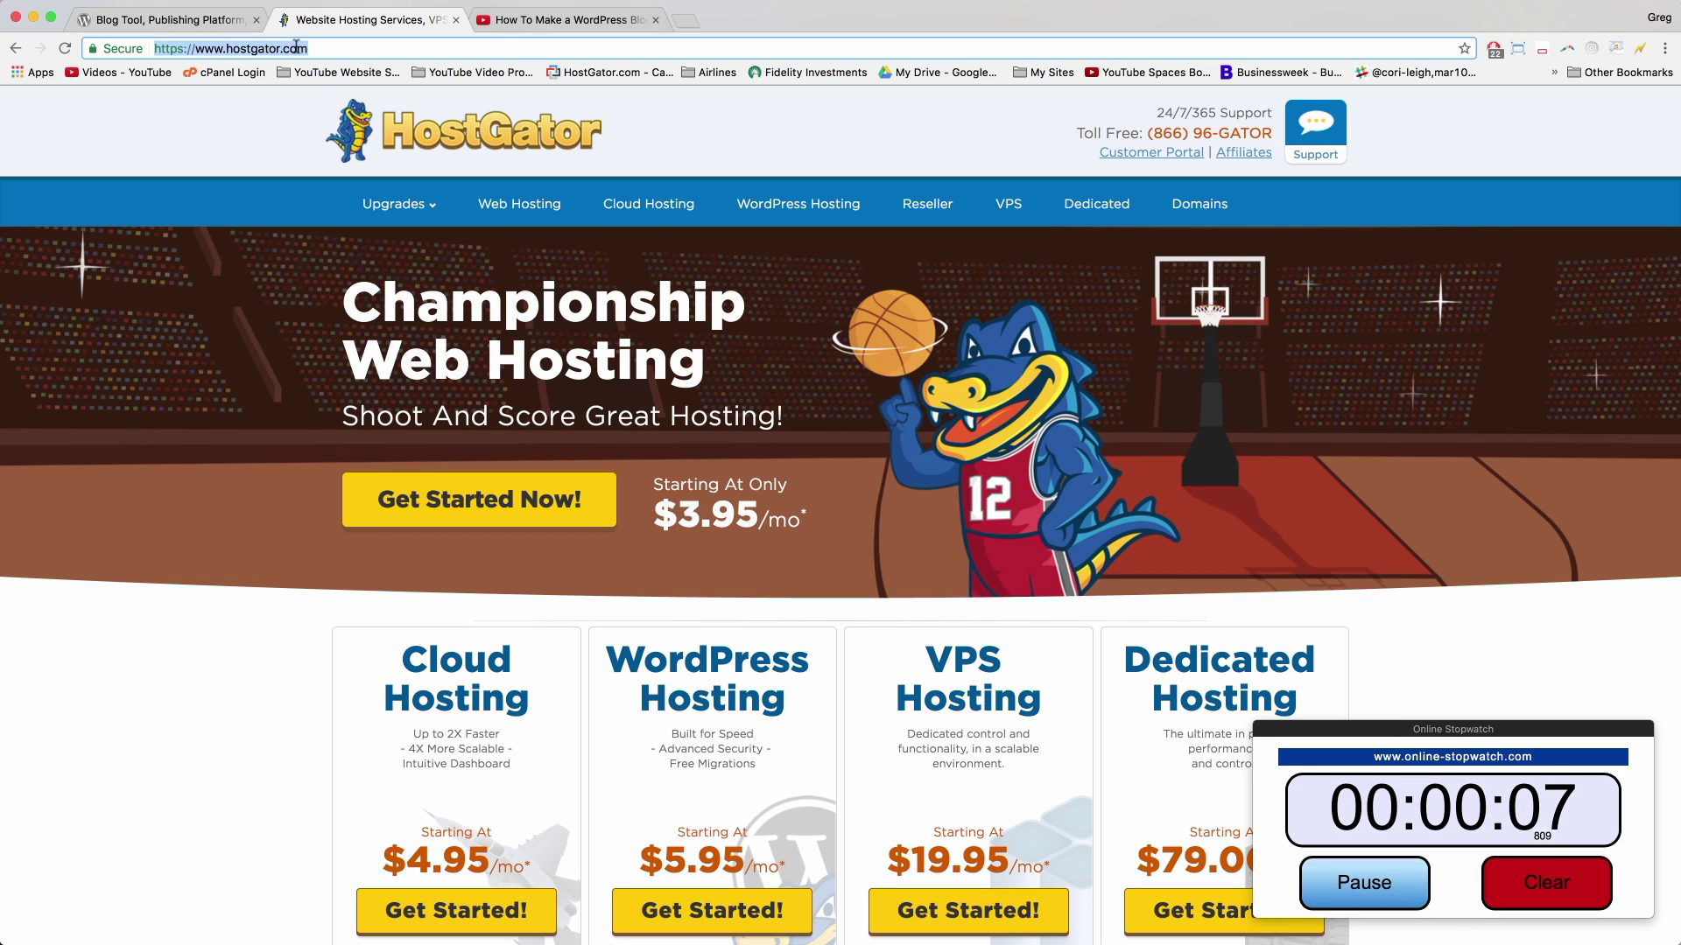
{"action": "left_click", "coordinate": [265, 382]}
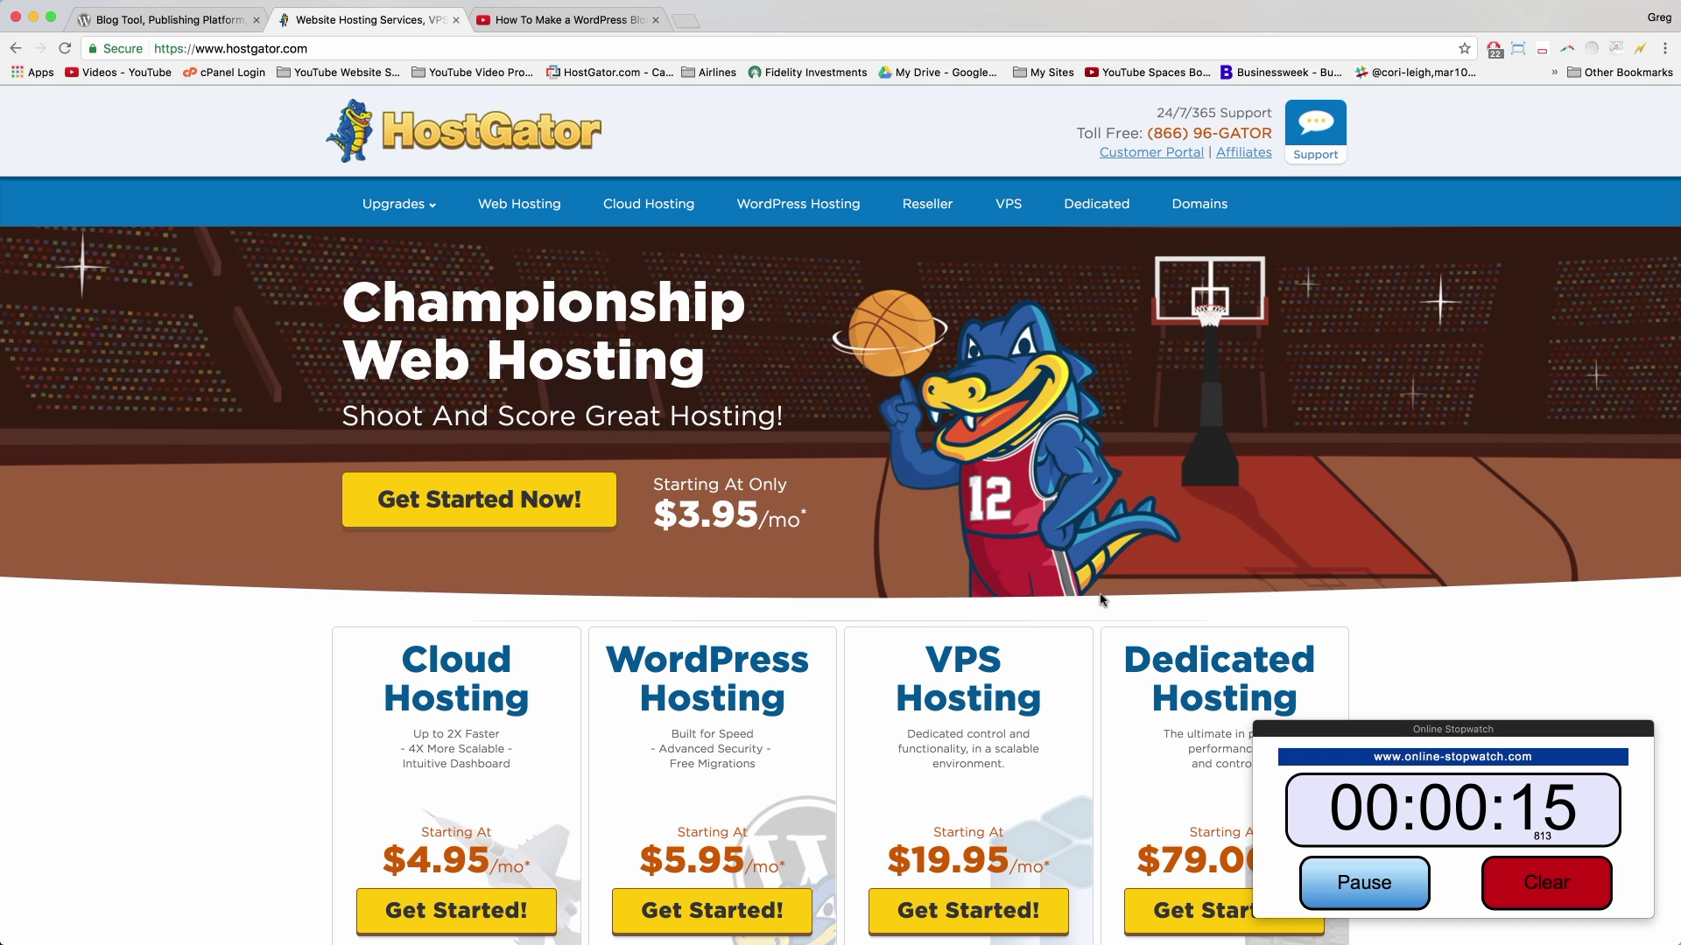
{"action": "scroll", "coordinate": [259, 583], "scroll_direction": "down", "scroll_amount": 5}
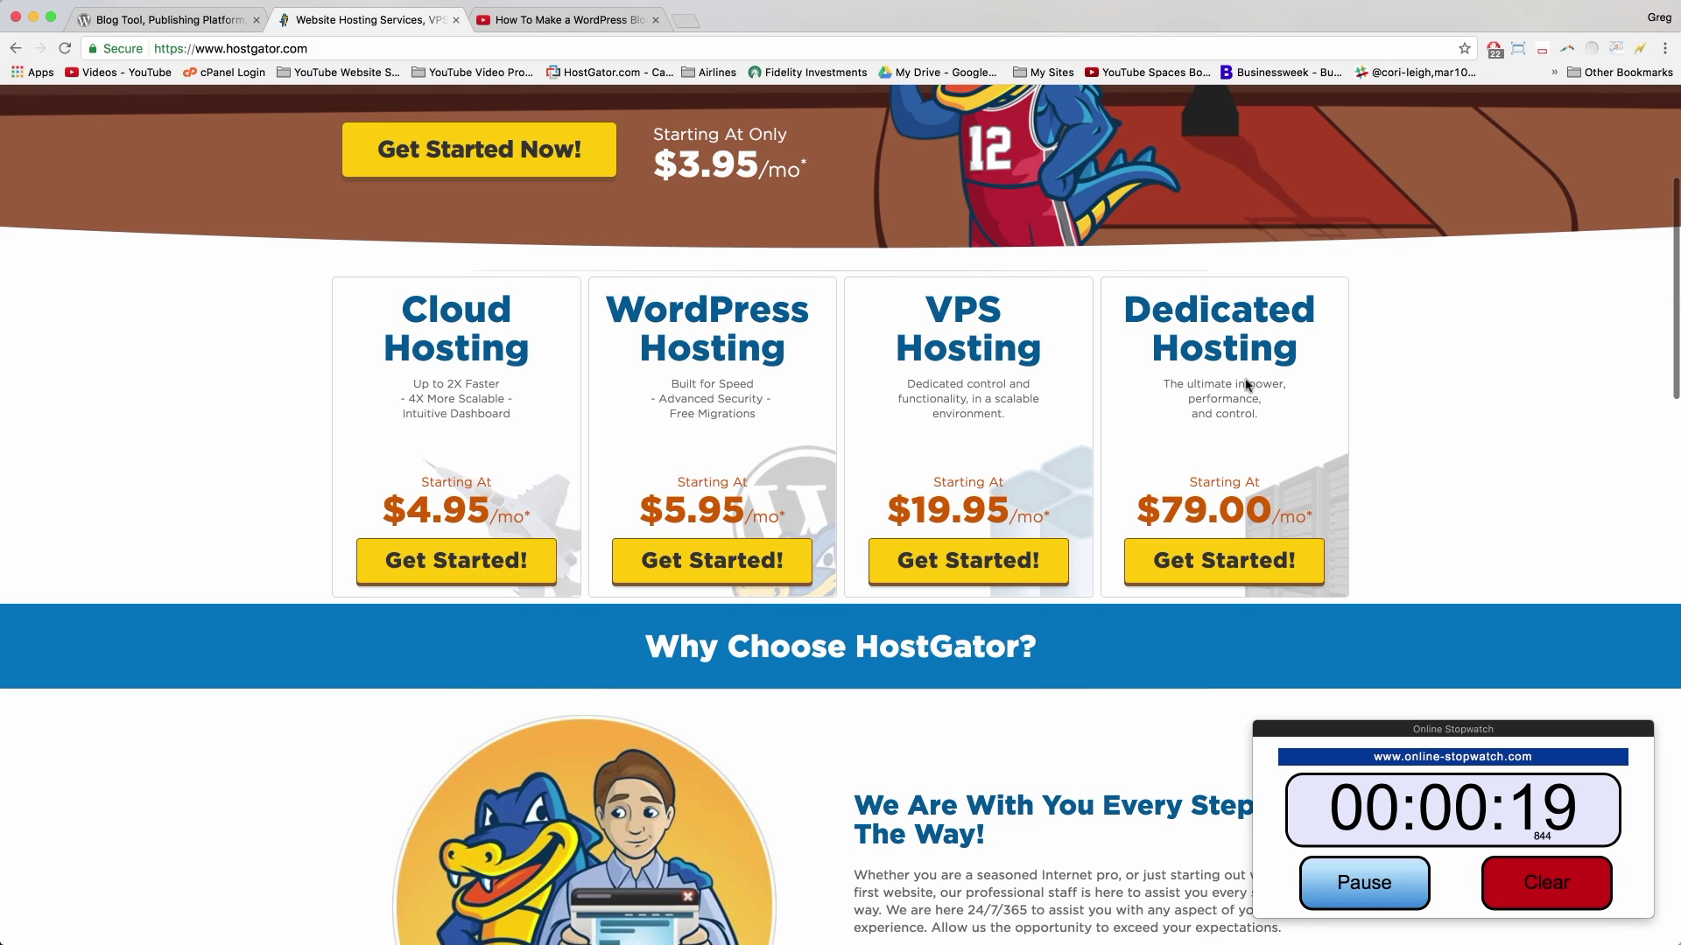
{"action": "scroll", "coordinate": [1299, 414], "scroll_direction": "up", "scroll_amount": 5}
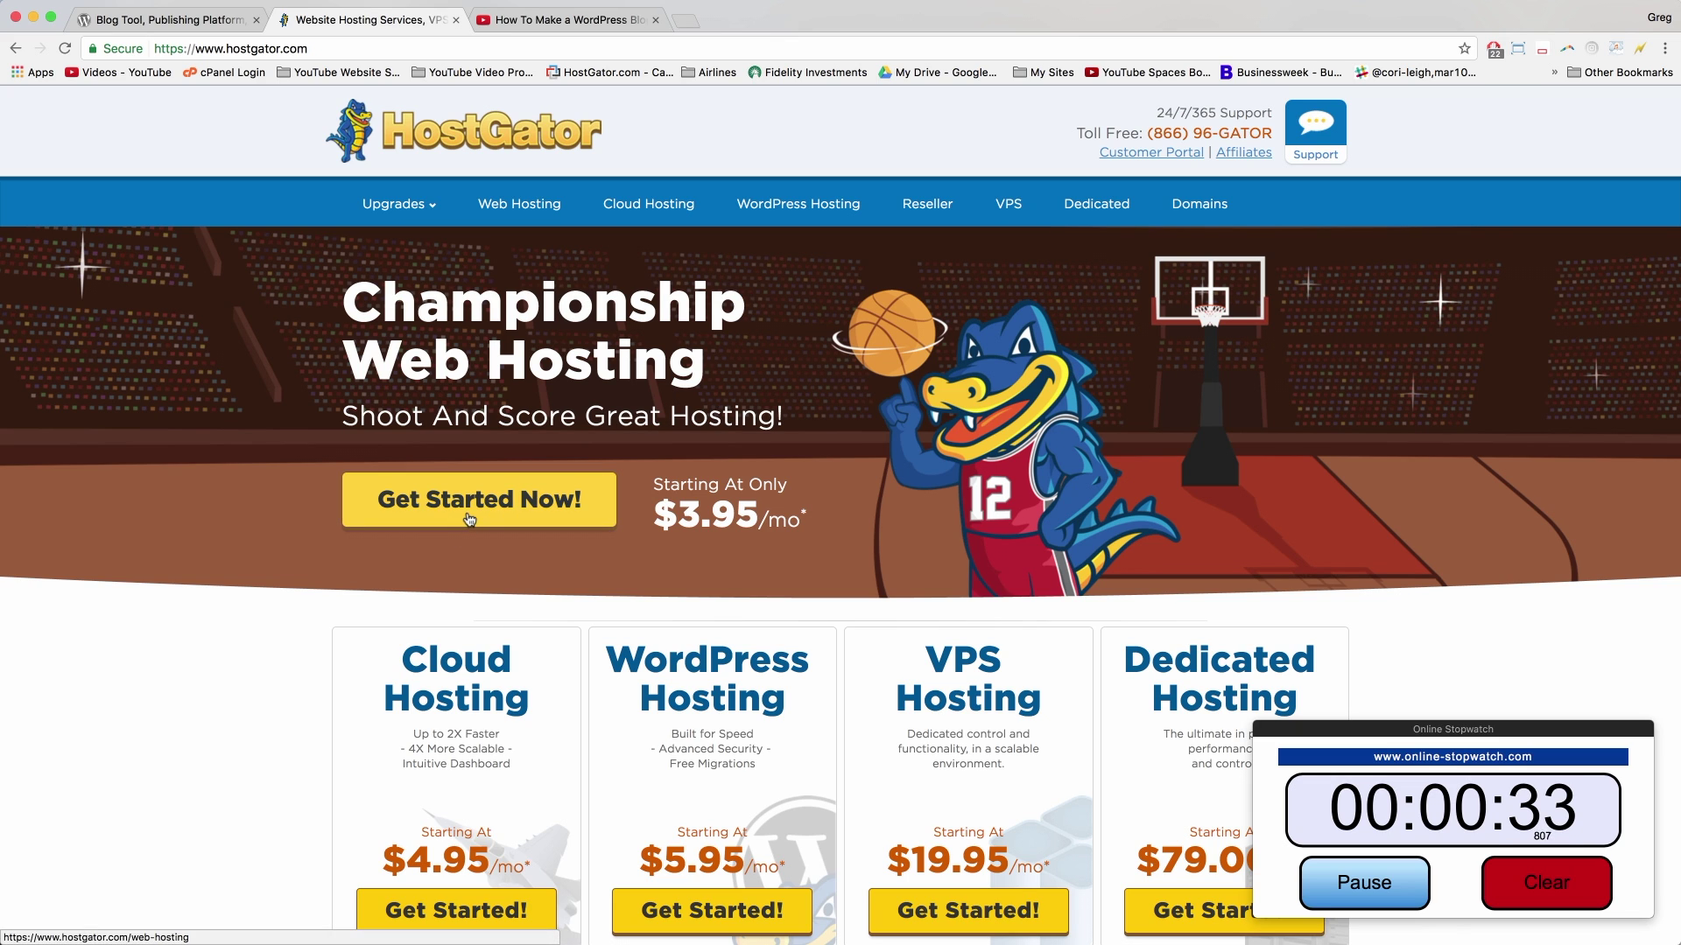
Step: Open the Web Hosting page and point out the plan domain limits and Hatchling's $3.95/mo price
{"action": "left_click", "coordinate": [501, 513]}
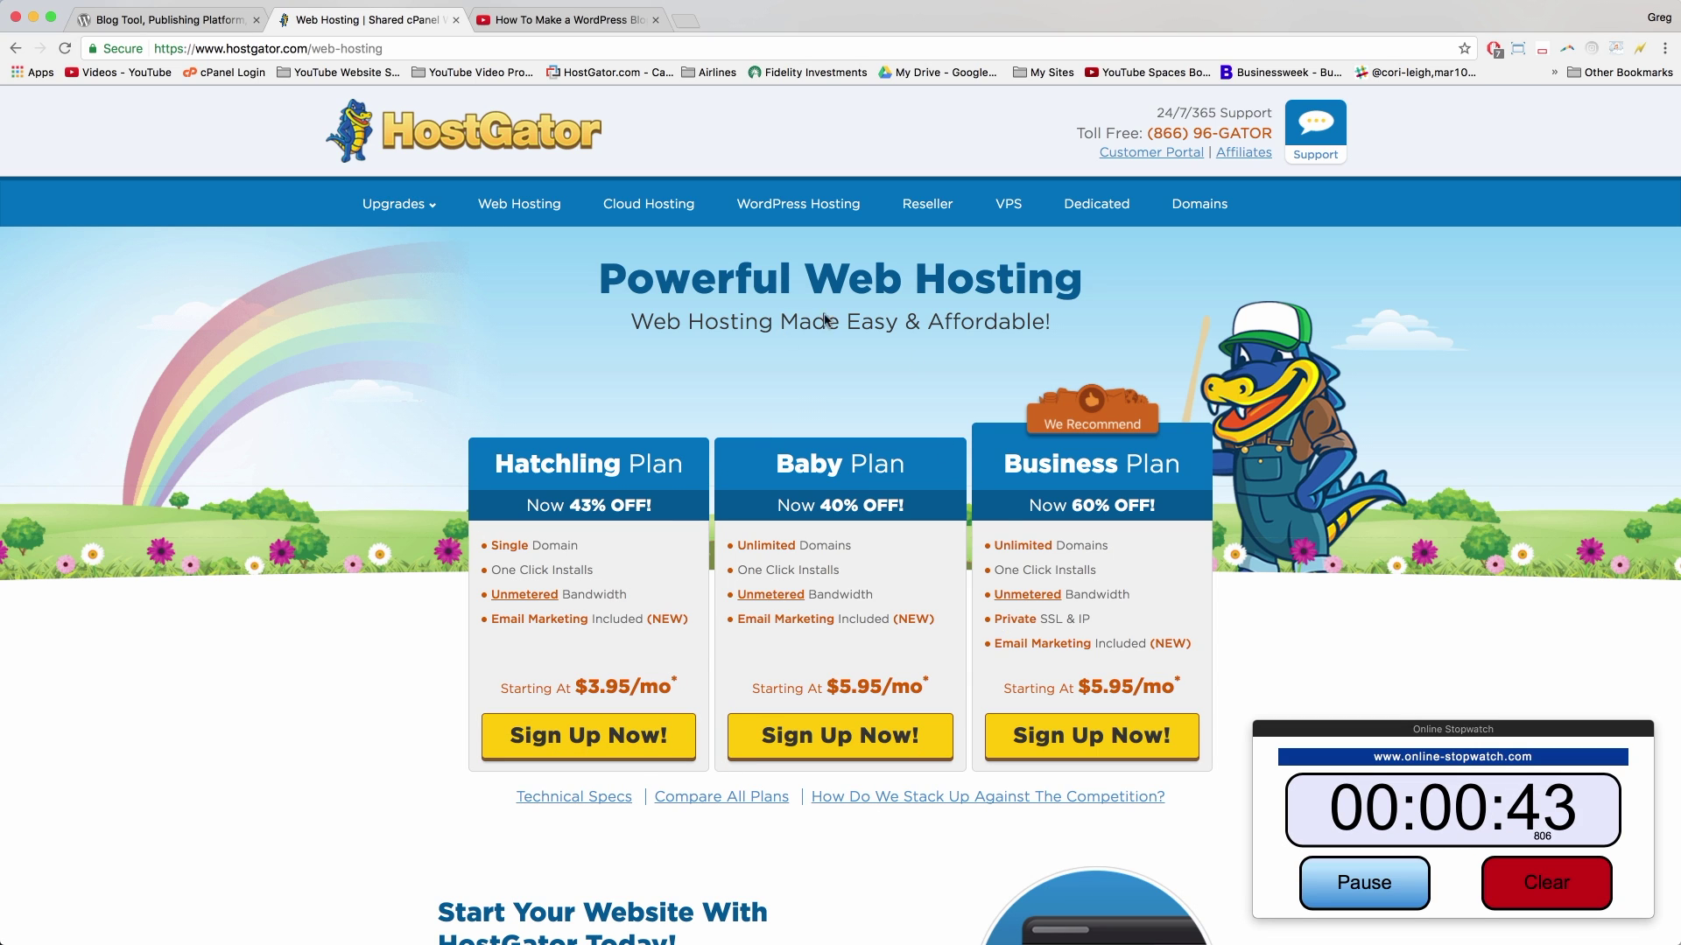
{"action": "mouse_move", "coordinate": [851, 545]}
{"action": "left_mouse_down"}
{"action": "mouse_move", "coordinate": [740, 545]}
{"action": "mouse_move", "coordinate": [829, 545]}
{"action": "left_mouse_up"}
{"action": "left_click", "coordinate": [829, 545]}
{"action": "mouse_move", "coordinate": [563, 546]}
{"action": "left_mouse_down"}
{"action": "mouse_move", "coordinate": [579, 546]}
{"action": "mouse_move", "coordinate": [484, 546]}
{"action": "mouse_move", "coordinate": [561, 545]}
{"action": "left_mouse_up"}
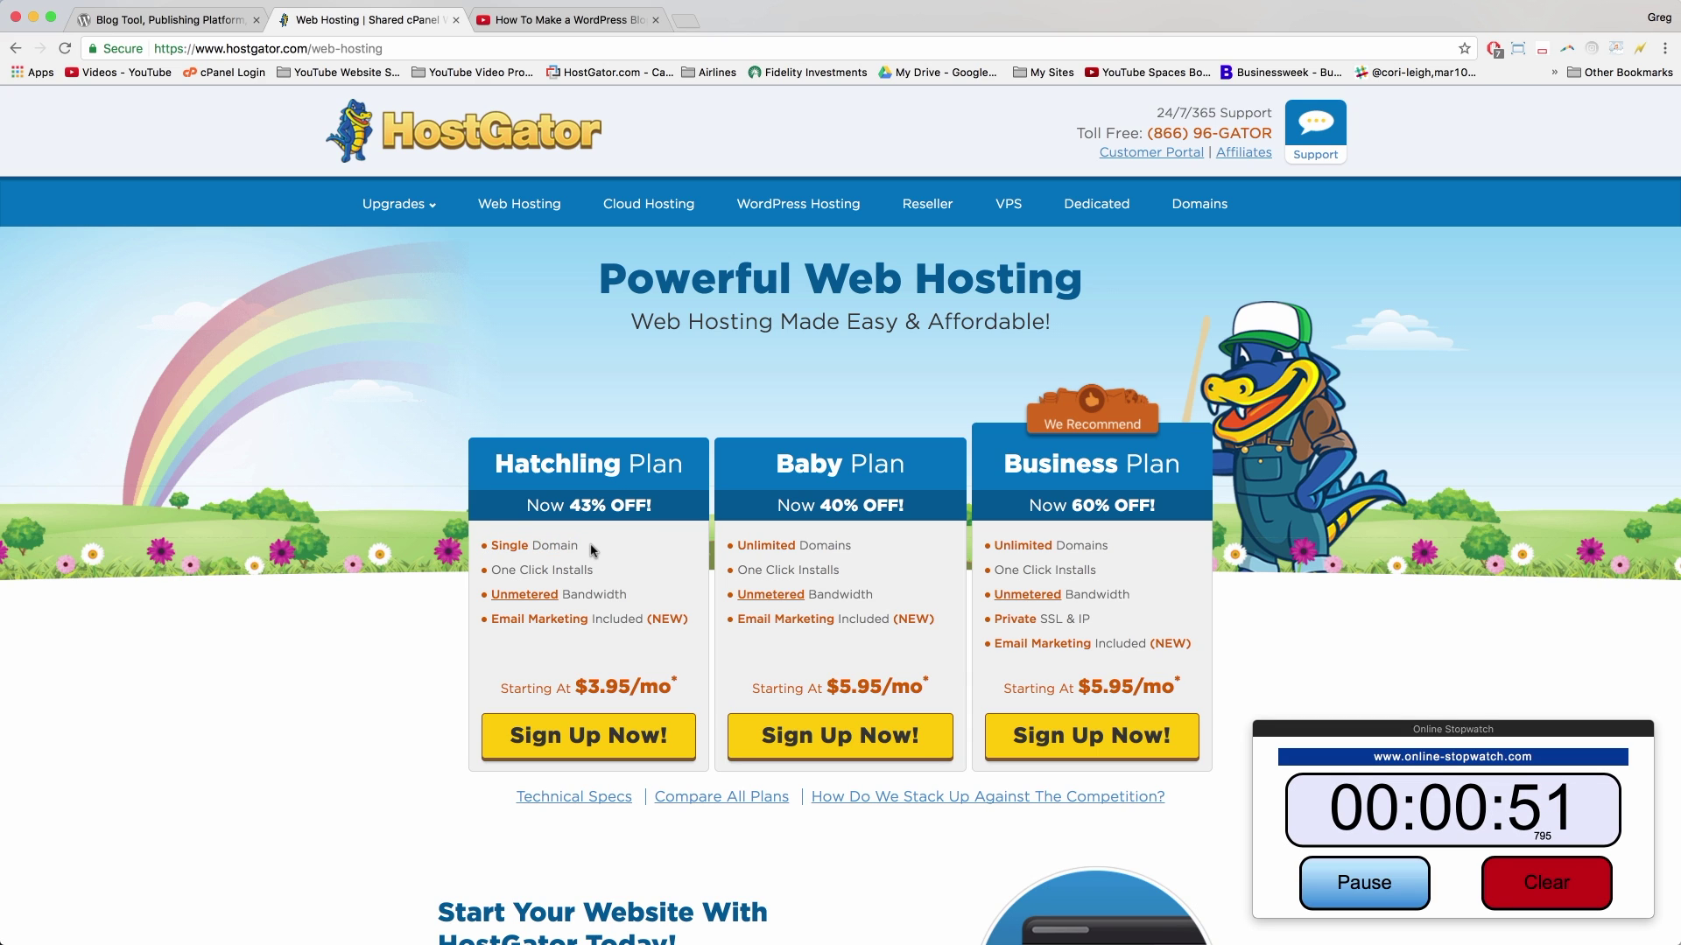
{"action": "left_click_drag", "start_coordinate": [574, 686], "coordinate": [679, 680]}
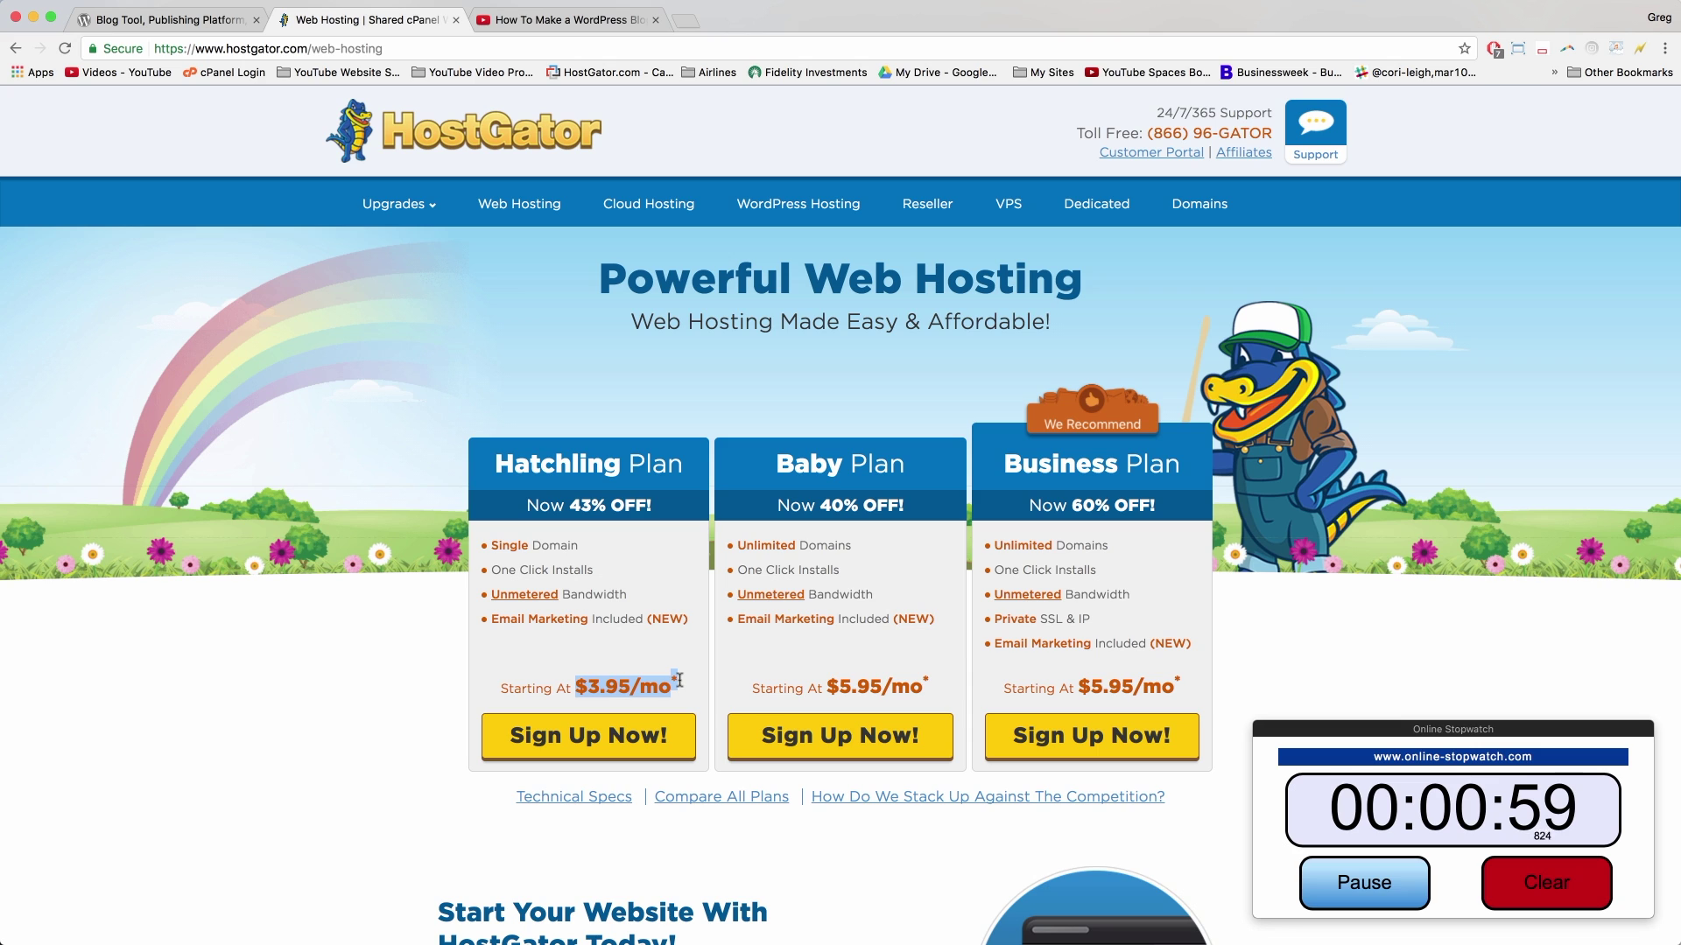
{"action": "left_click", "coordinate": [680, 680]}
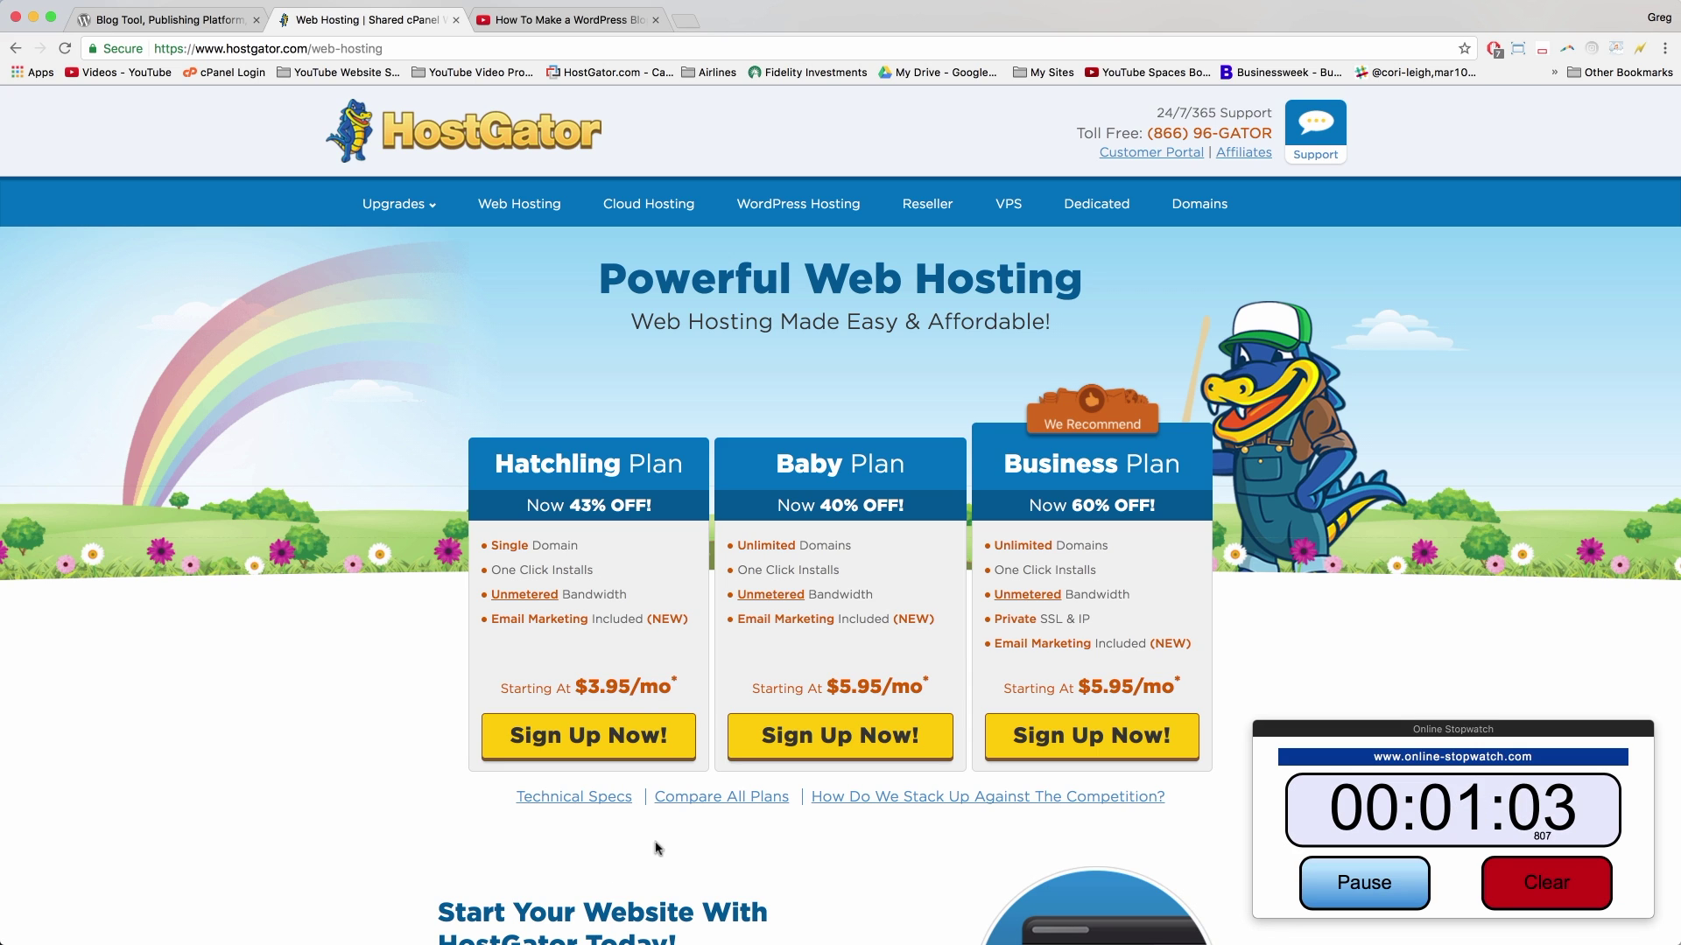
Step: Open Compare All Plans and scroll through the full plan comparison table
{"action": "left_click", "coordinate": [733, 799]}
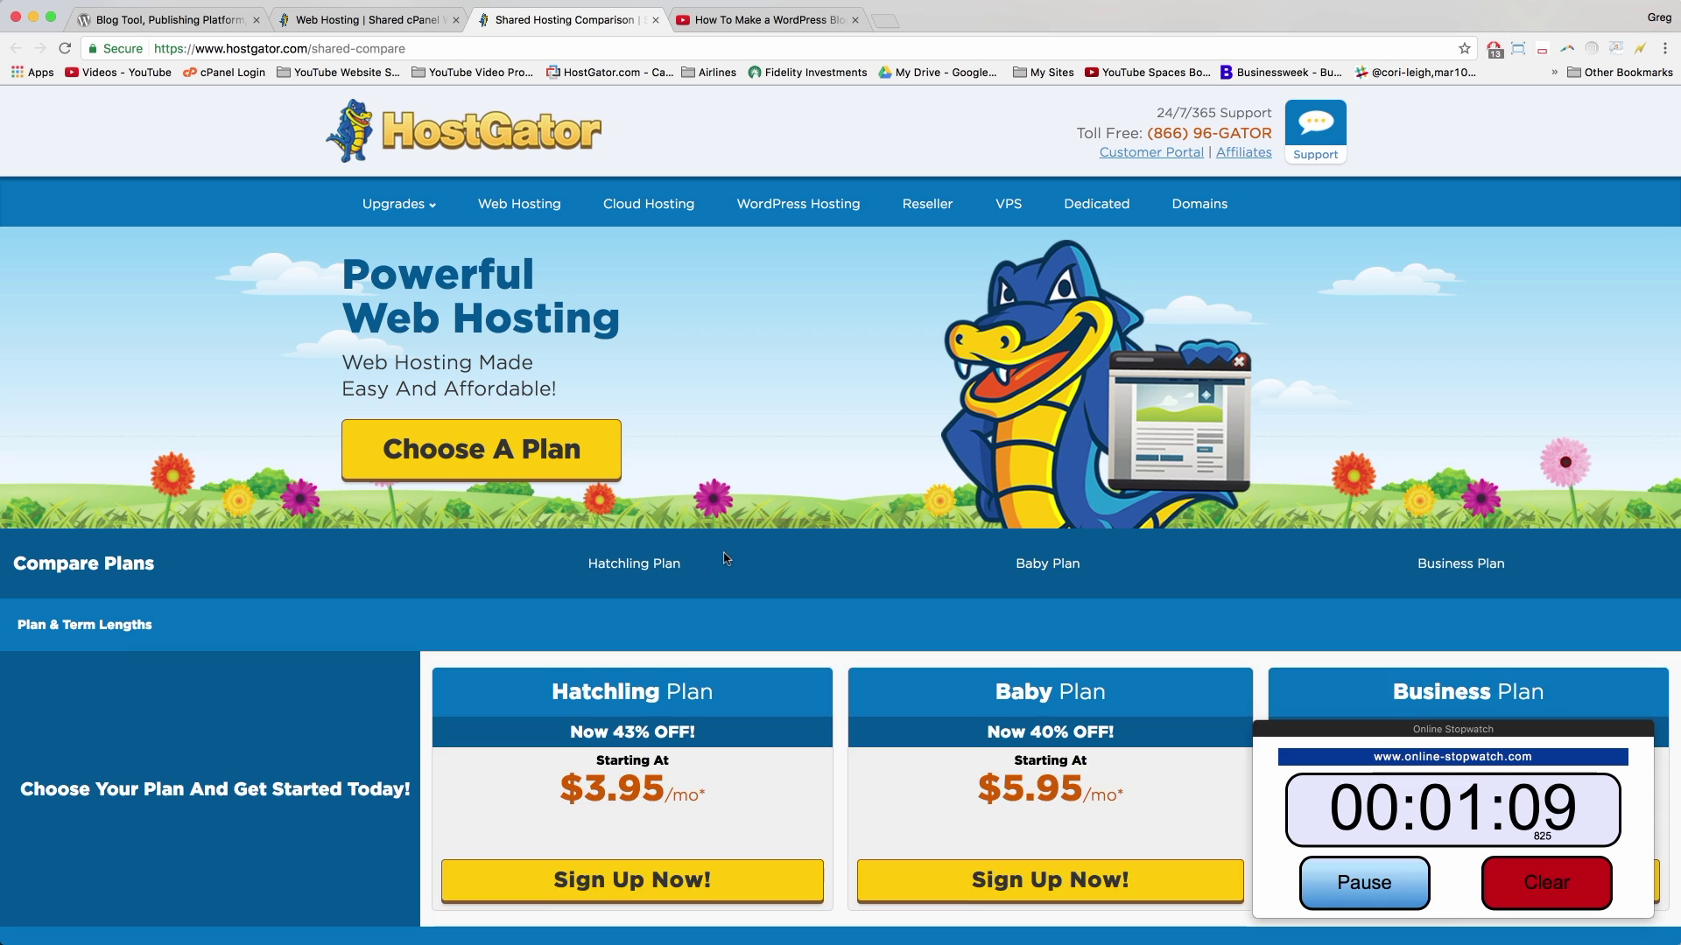
{"action": "scroll", "coordinate": [723, 558], "scroll_direction": "down", "scroll_amount": 5}
{"action": "scroll", "coordinate": [723, 558], "scroll_direction": "down", "scroll_amount": 3}
{"action": "scroll", "coordinate": [713, 556], "scroll_direction": "up", "scroll_amount": 2}
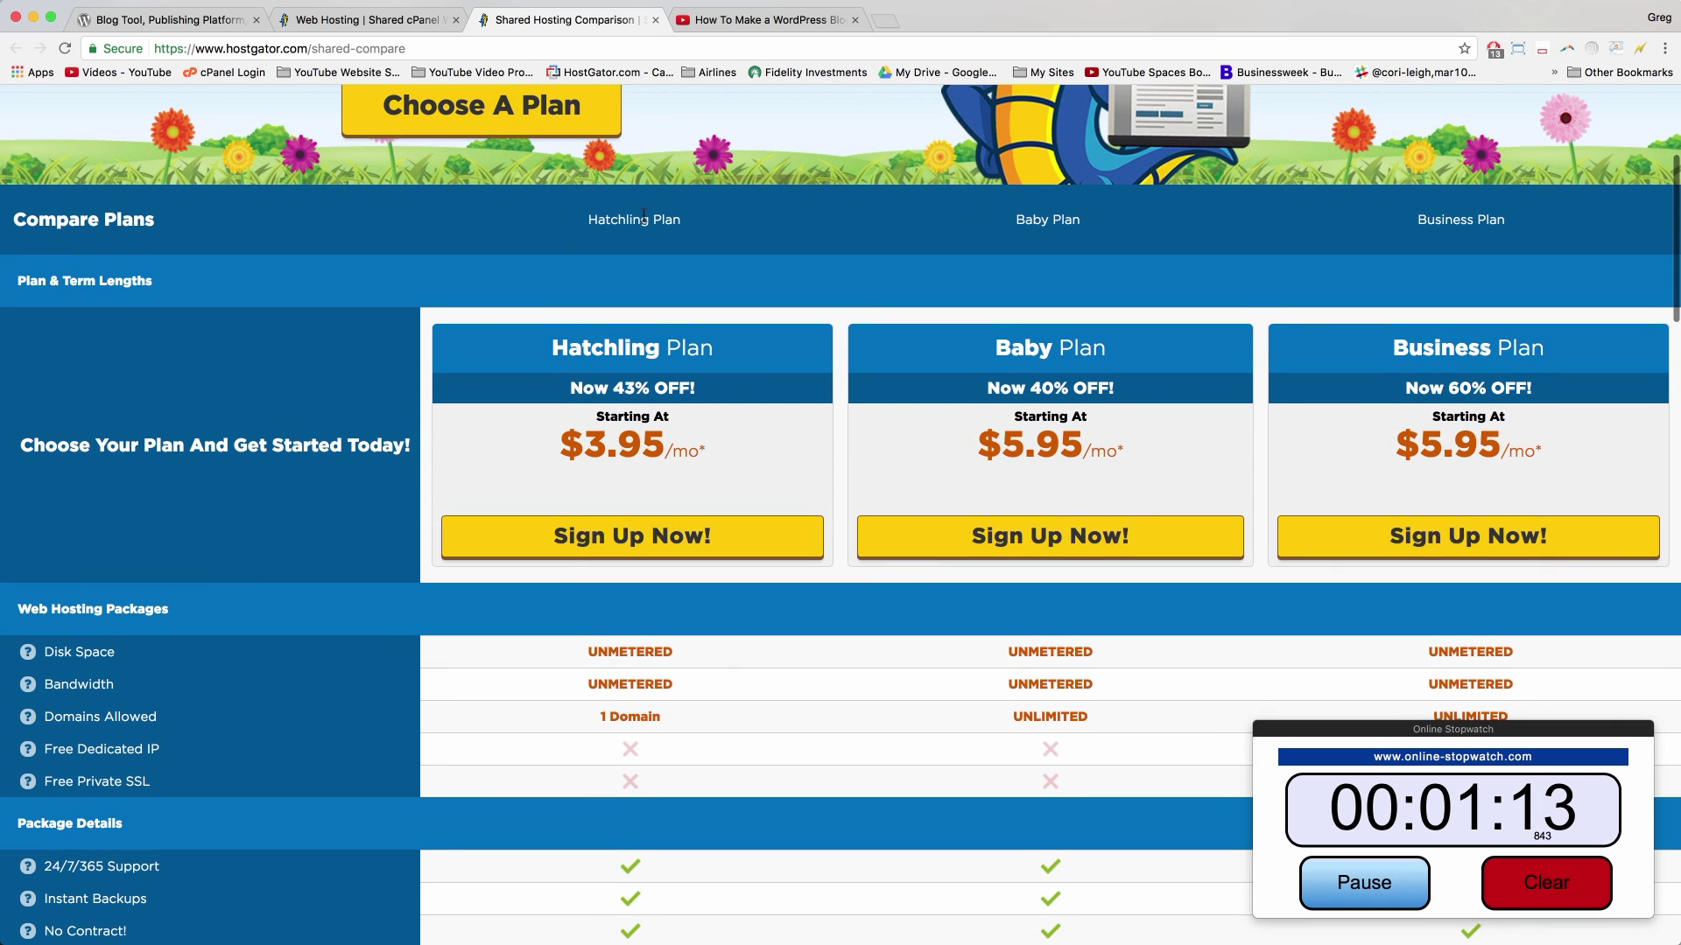
{"action": "scroll", "coordinate": [700, 592], "scroll_direction": "down", "scroll_amount": 10}
{"action": "scroll", "coordinate": [700, 592], "scroll_direction": "down", "scroll_amount": 1}
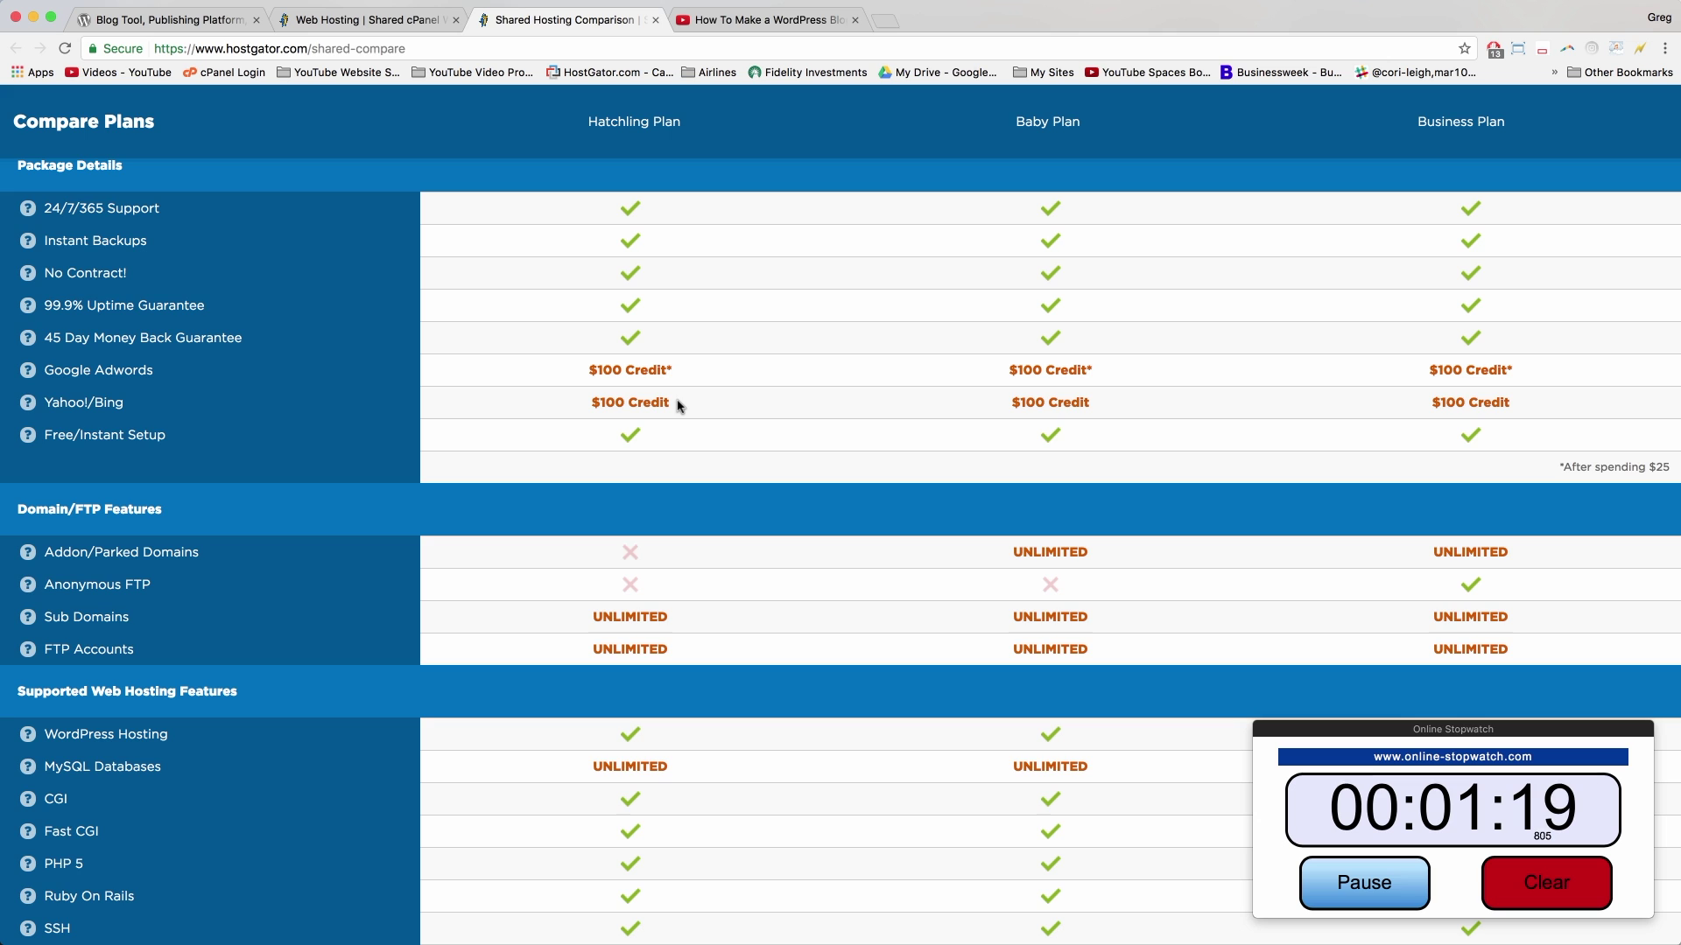
{"action": "scroll", "coordinate": [679, 407], "scroll_direction": "down", "scroll_amount": 2}
{"action": "scroll", "coordinate": [679, 407], "scroll_direction": "down", "scroll_amount": 1}
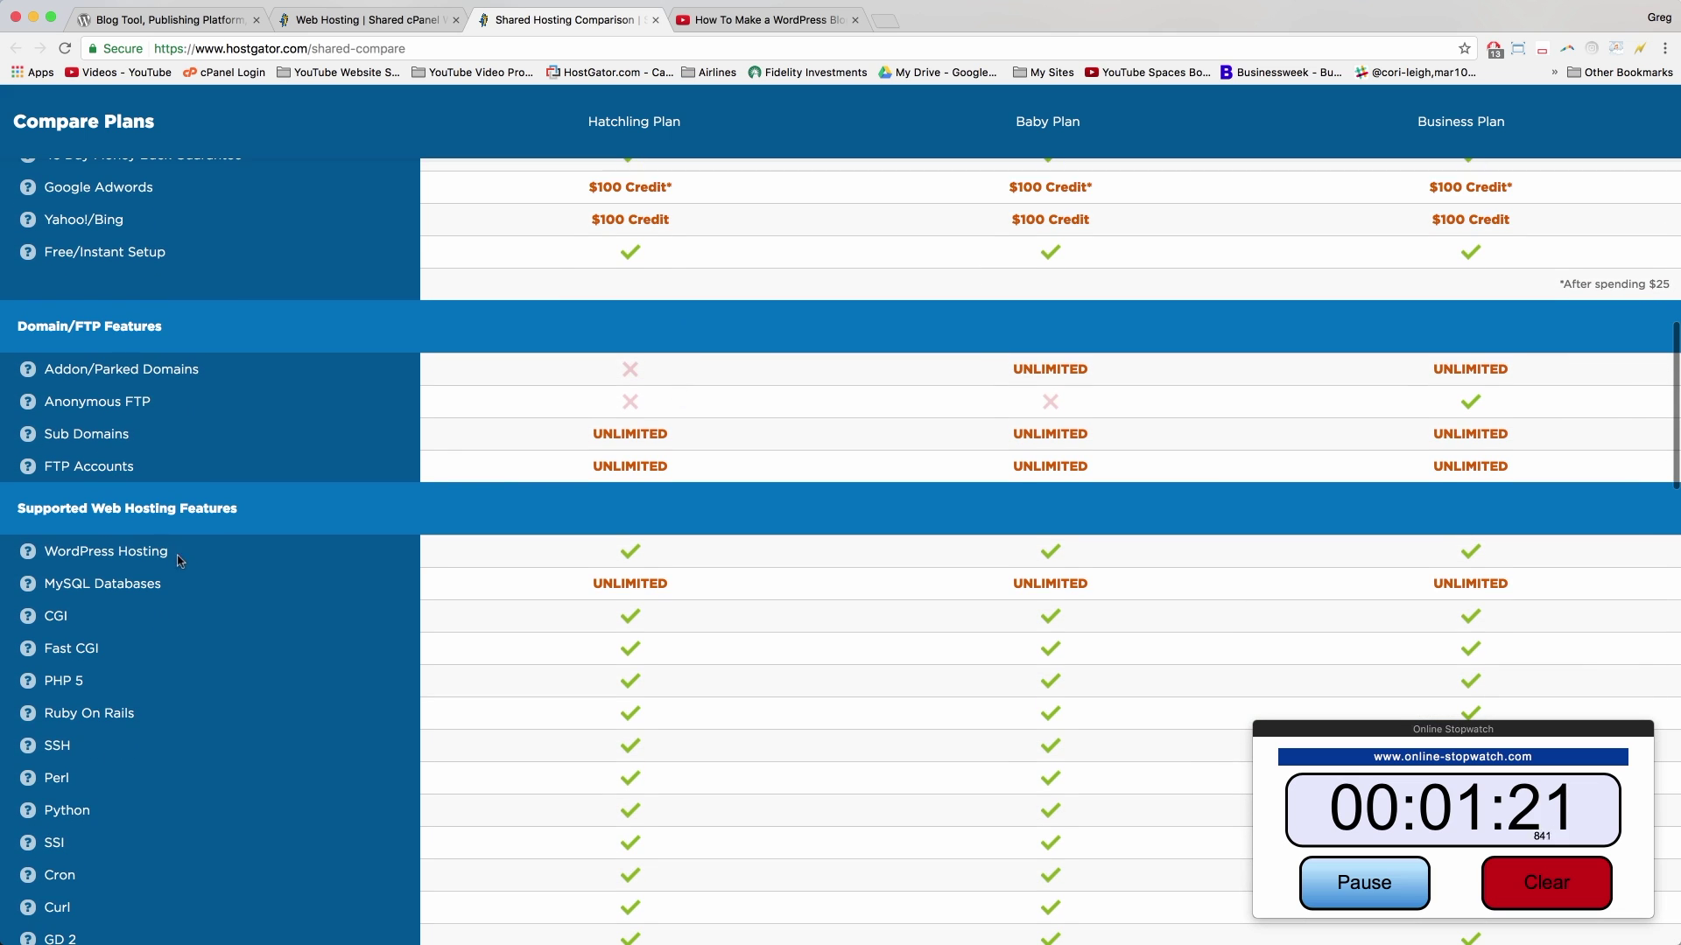
Step: Point out the WordPress Hosting row and its help tip, then close the comparison tab
{"action": "left_click_drag", "start_coordinate": [170, 552], "coordinate": [46, 553]}
{"action": "mouse_move", "coordinate": [40, 552]}
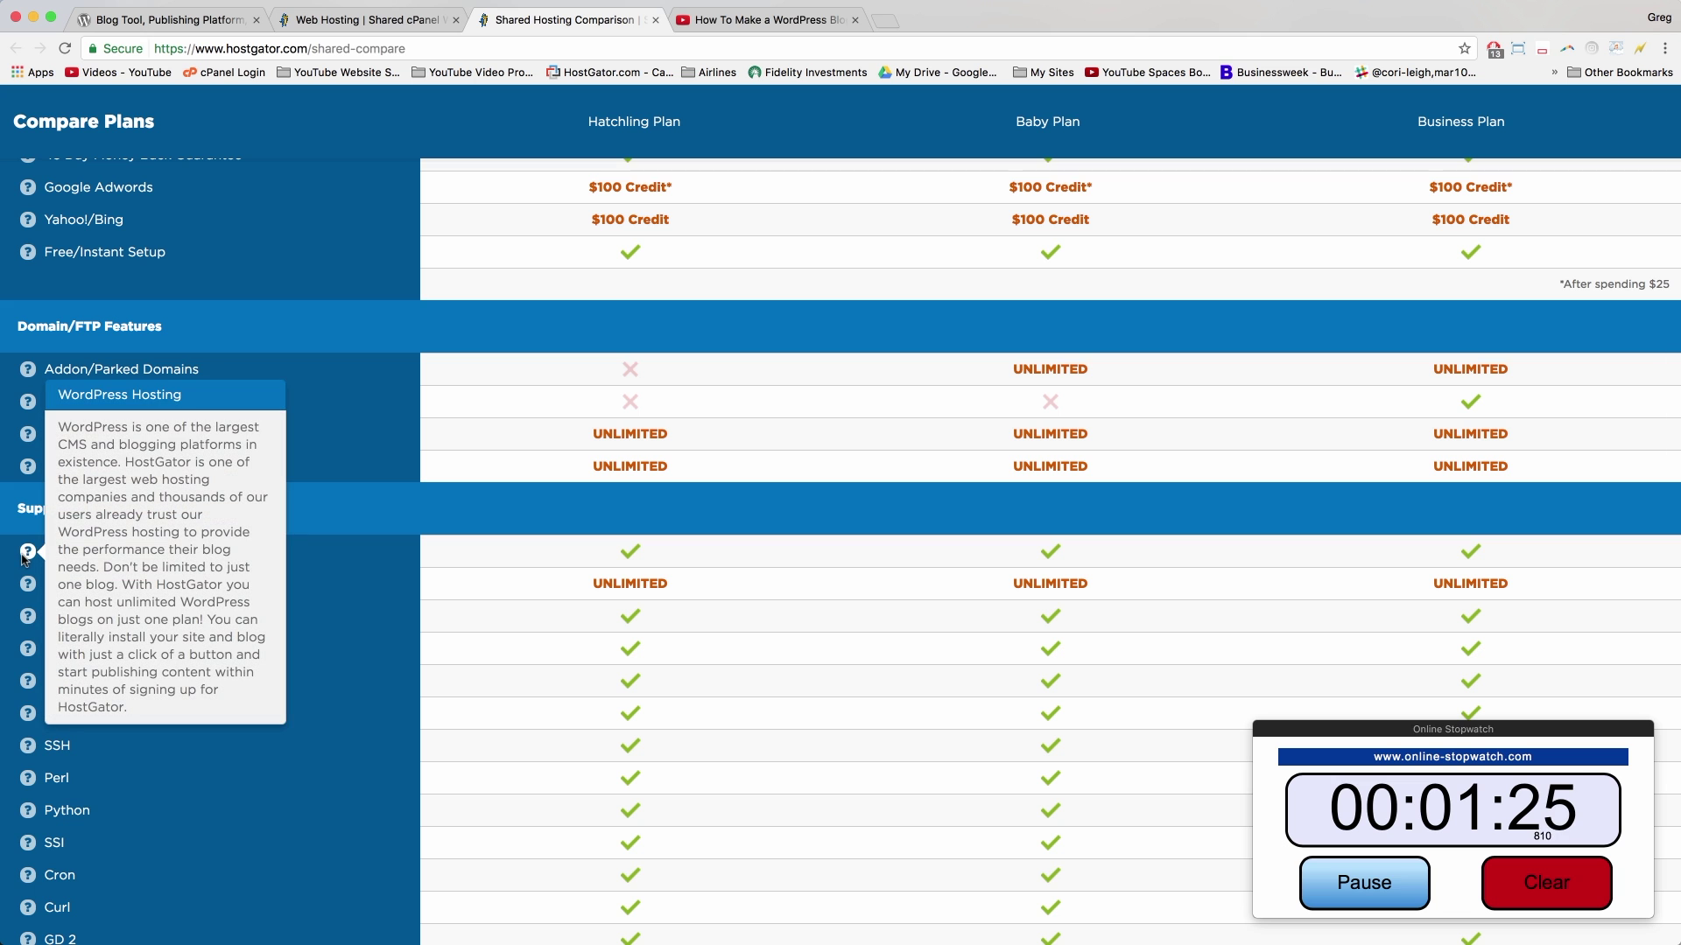
{"action": "scroll", "coordinate": [604, 601], "scroll_direction": "down", "scroll_amount": 7}
{"action": "scroll", "coordinate": [604, 604], "scroll_direction": "up", "scroll_amount": 7}
{"action": "scroll", "coordinate": [604, 606], "scroll_direction": "up", "scroll_amount": 10}
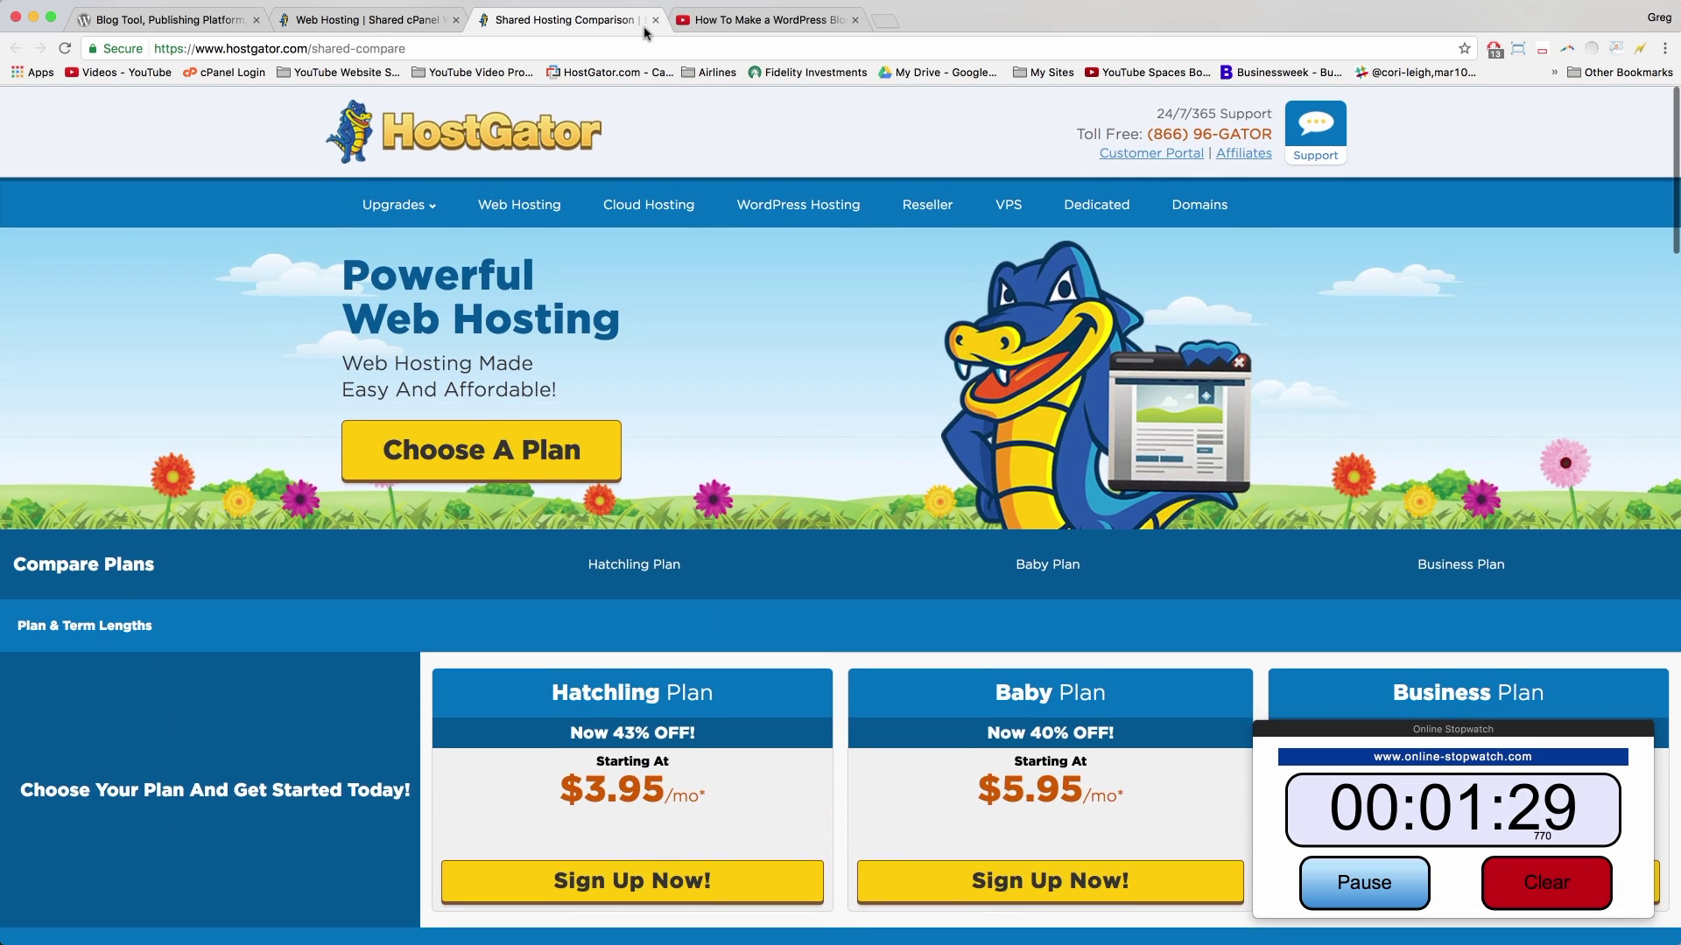
{"action": "left_click", "coordinate": [655, 21]}
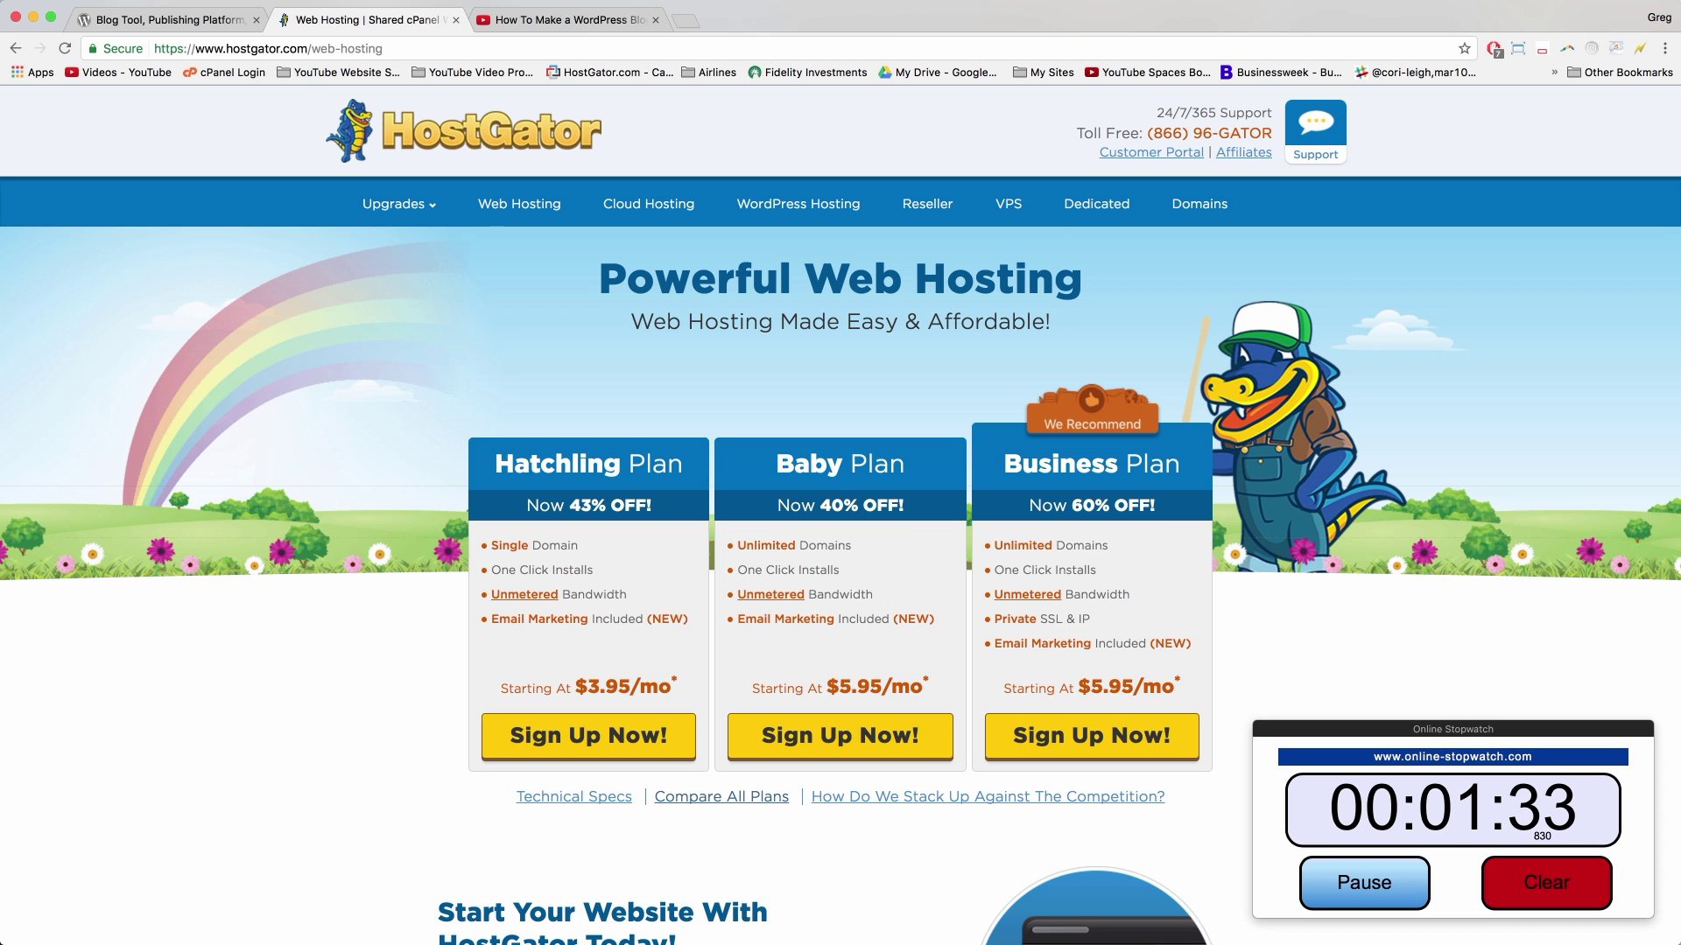
Step: Back in the YouTube tutorial, follow the 'Get biggest discount at hostgator' goo.gl description link
{"action": "left_click", "coordinate": [567, 21]}
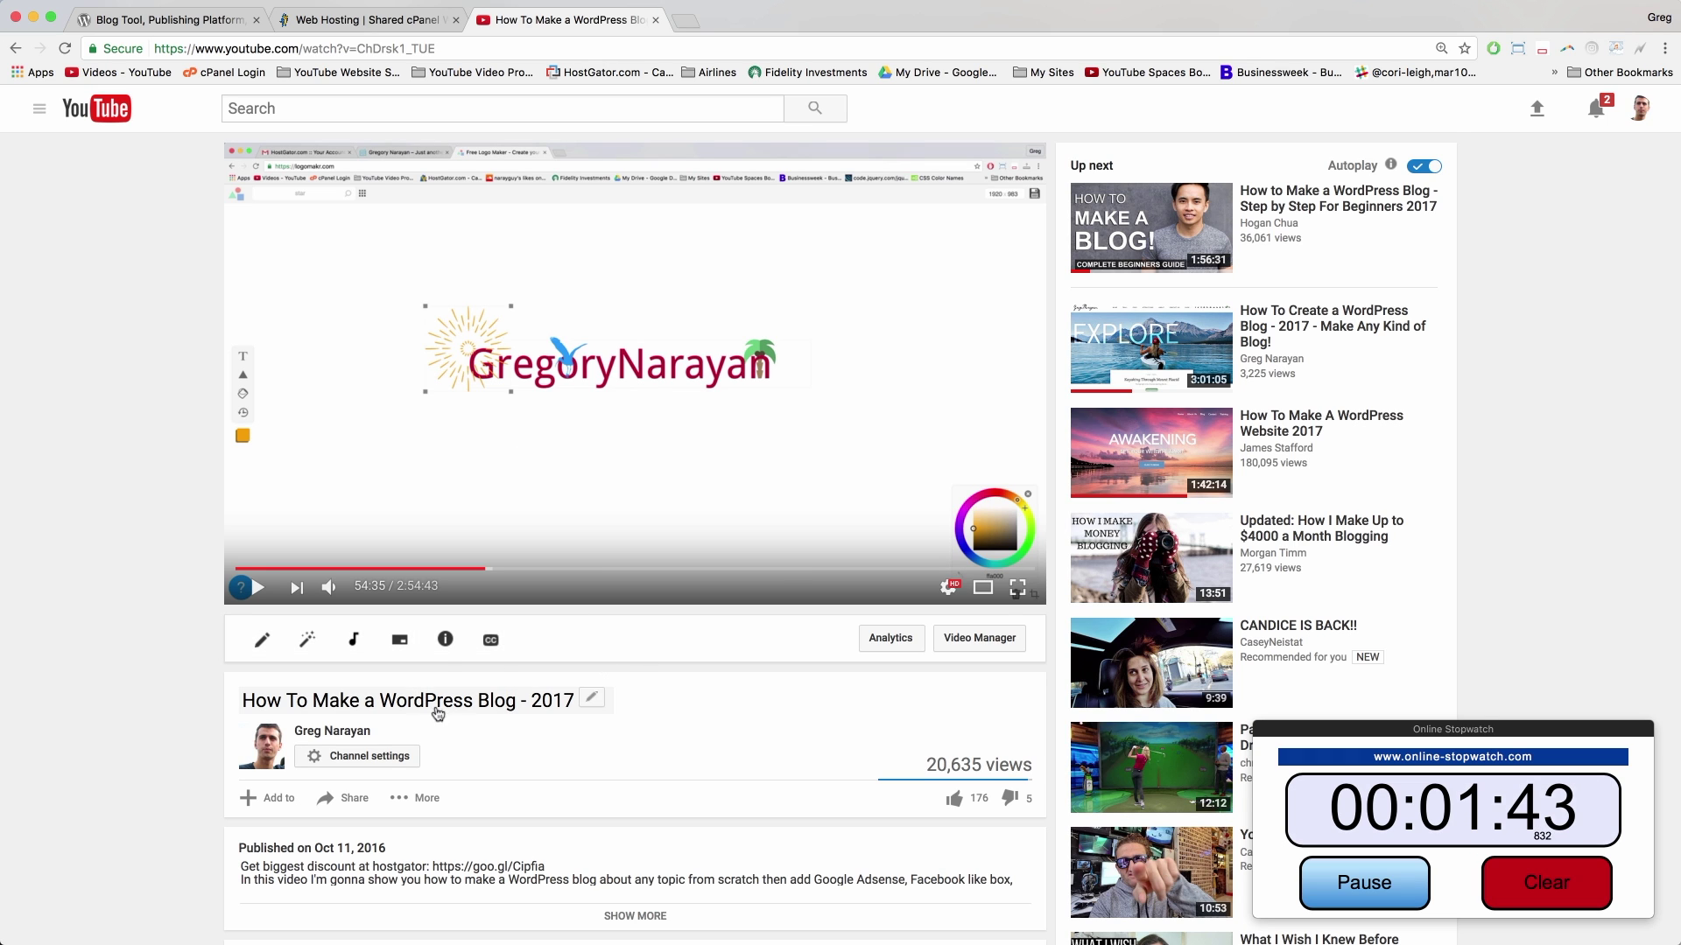
{"action": "scroll", "coordinate": [451, 723], "scroll_direction": "down", "scroll_amount": 3}
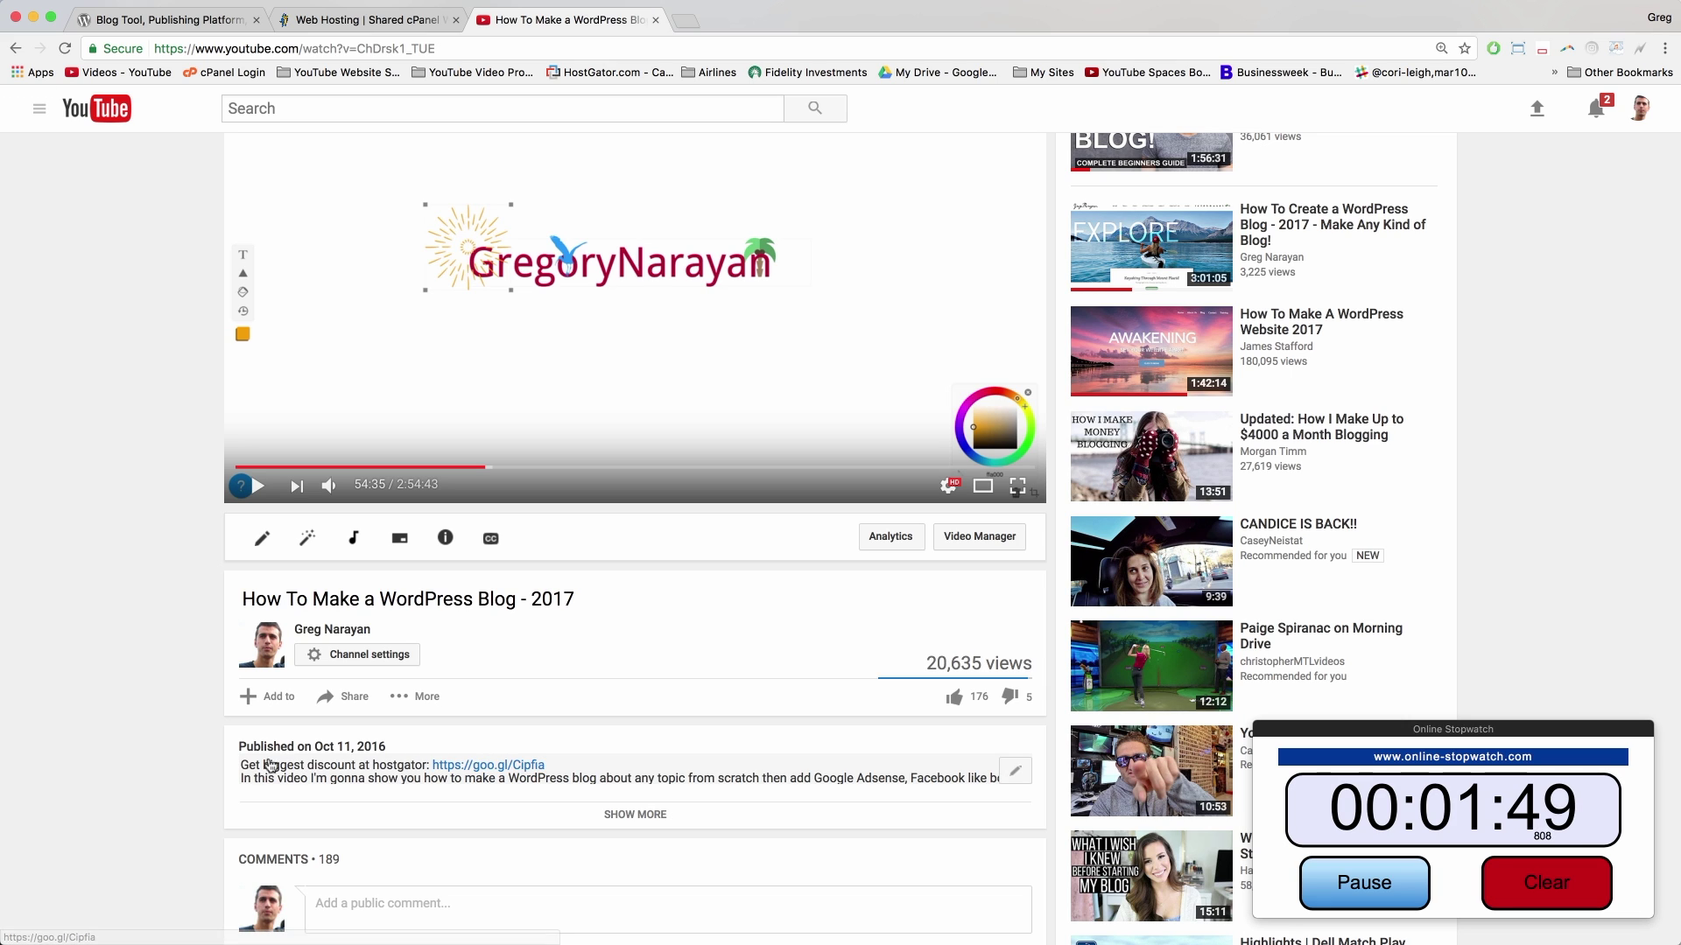
{"action": "left_click", "coordinate": [505, 767]}
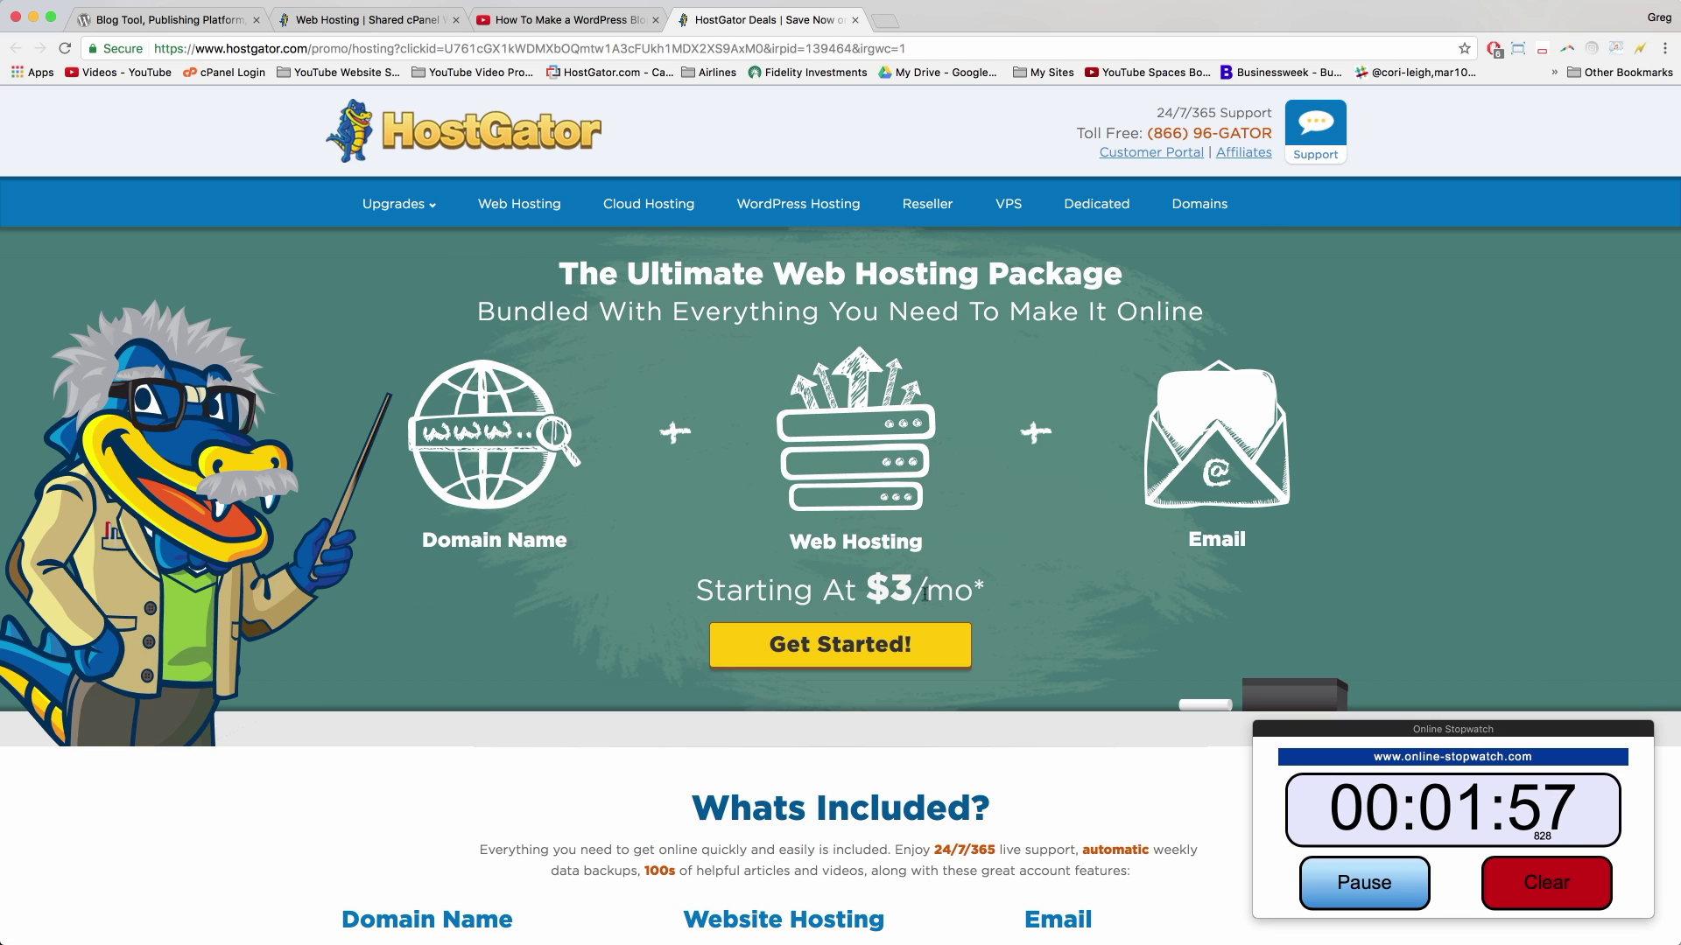
Step: Note the $3/mo starting price on the promo page and start the Hatchling hosting order
{"action": "left_click_drag", "start_coordinate": [985, 589], "coordinate": [695, 593]}
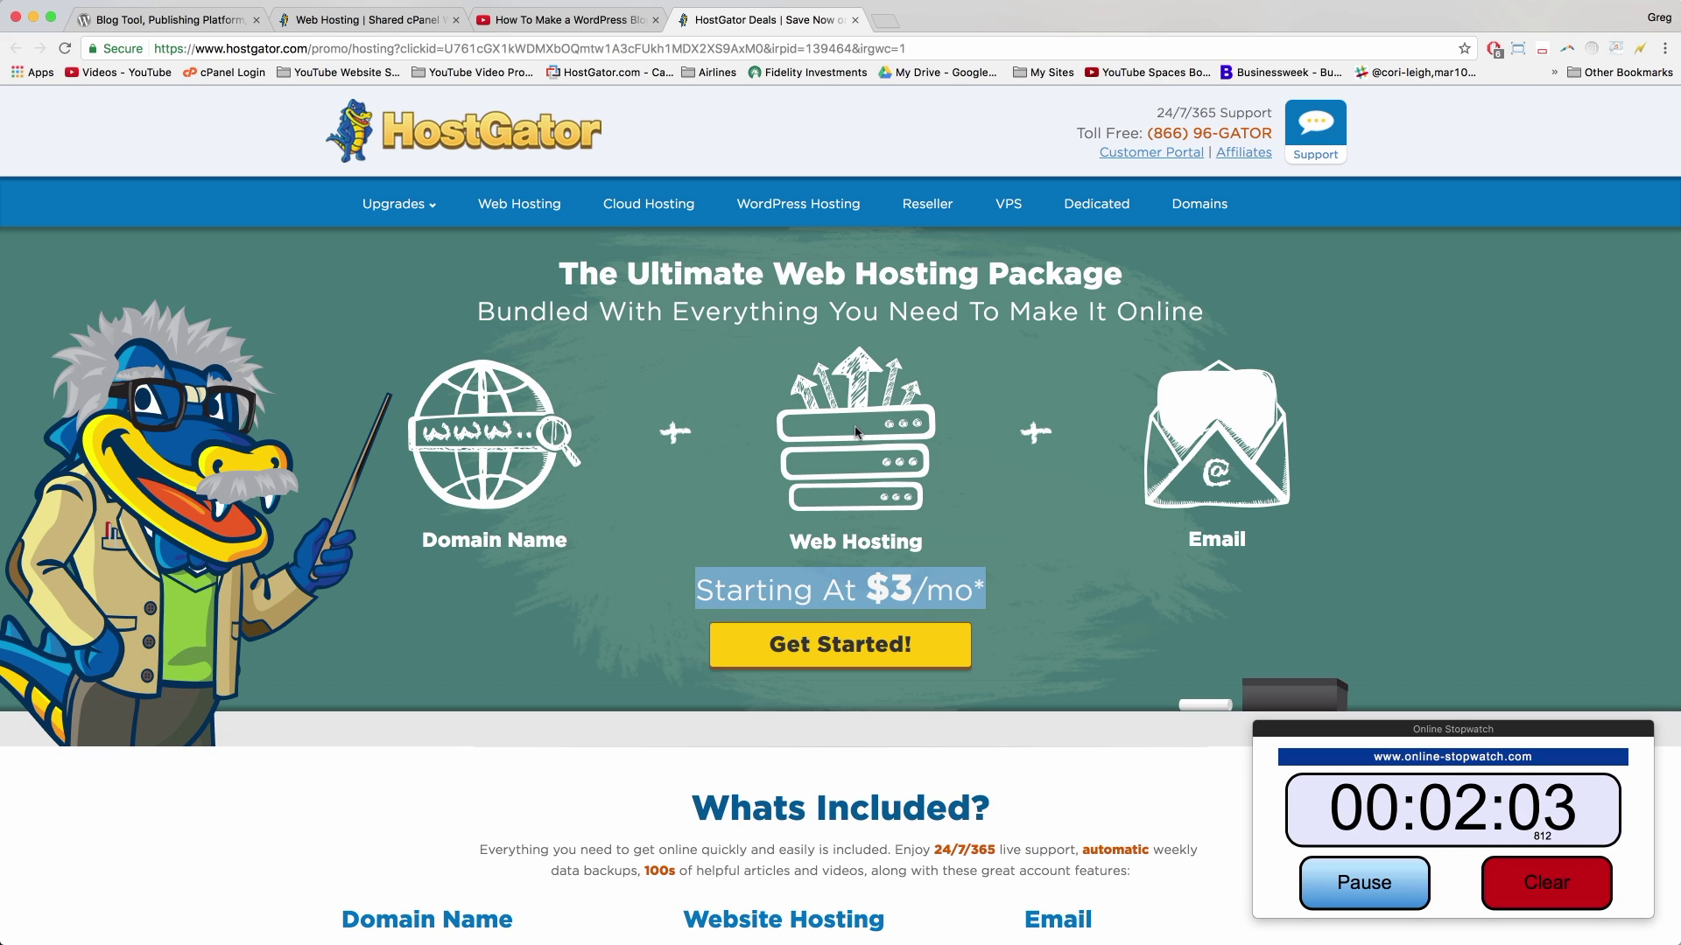
{"action": "left_click", "coordinate": [831, 588]}
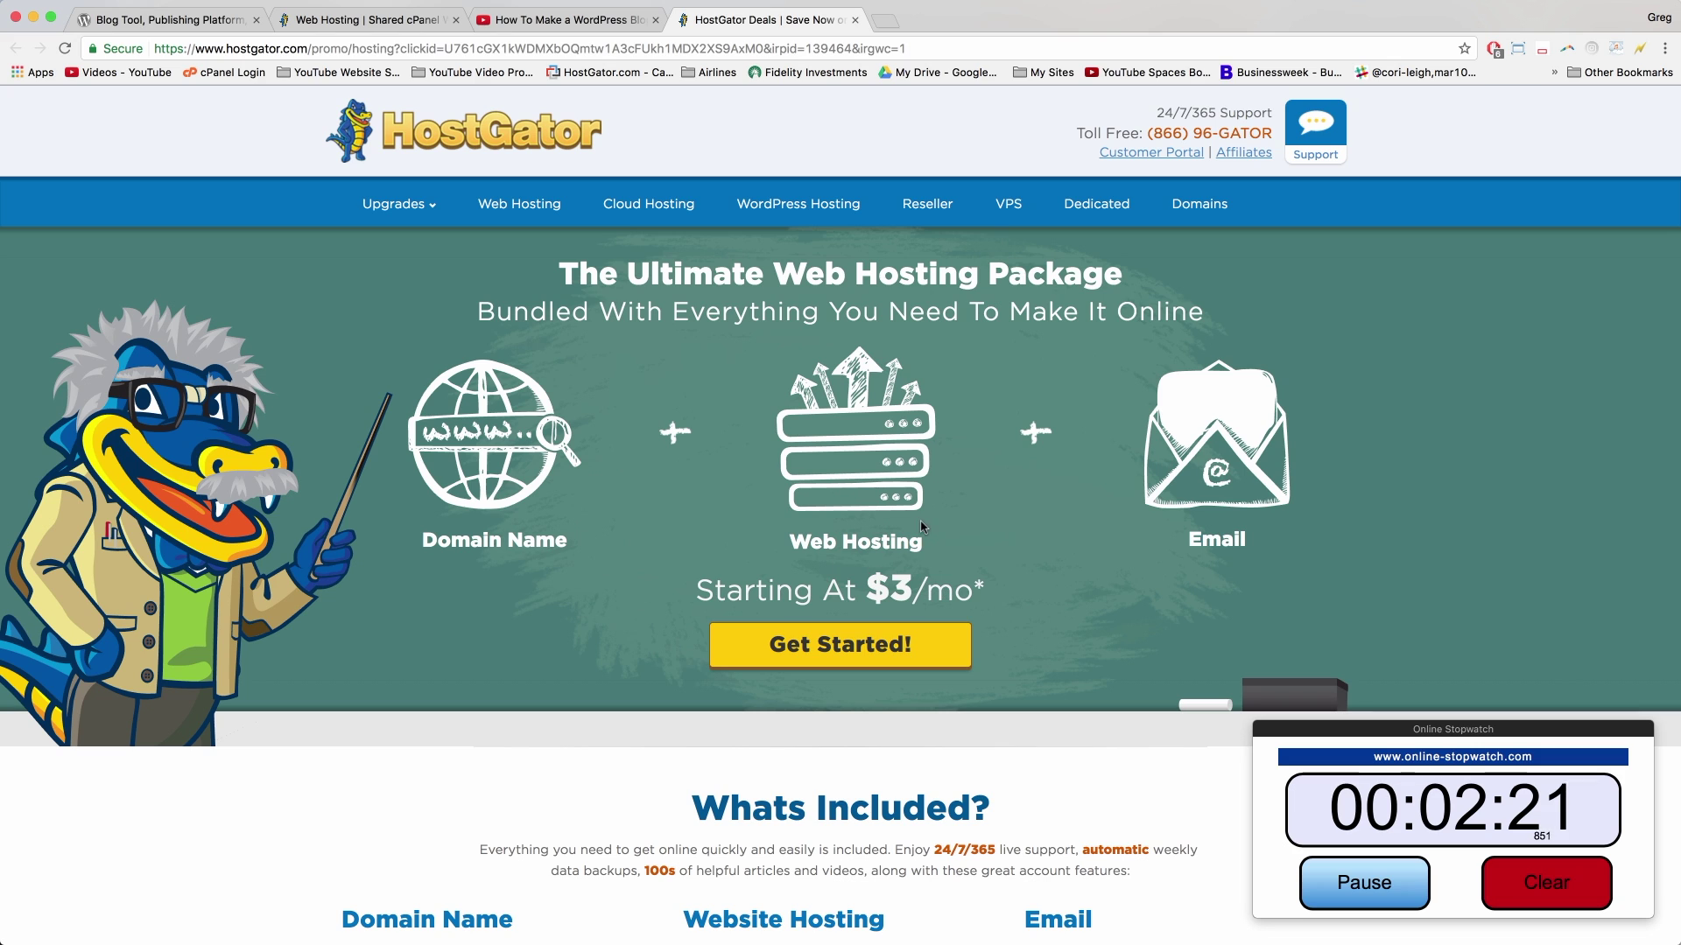
{"action": "left_click", "coordinate": [838, 646]}
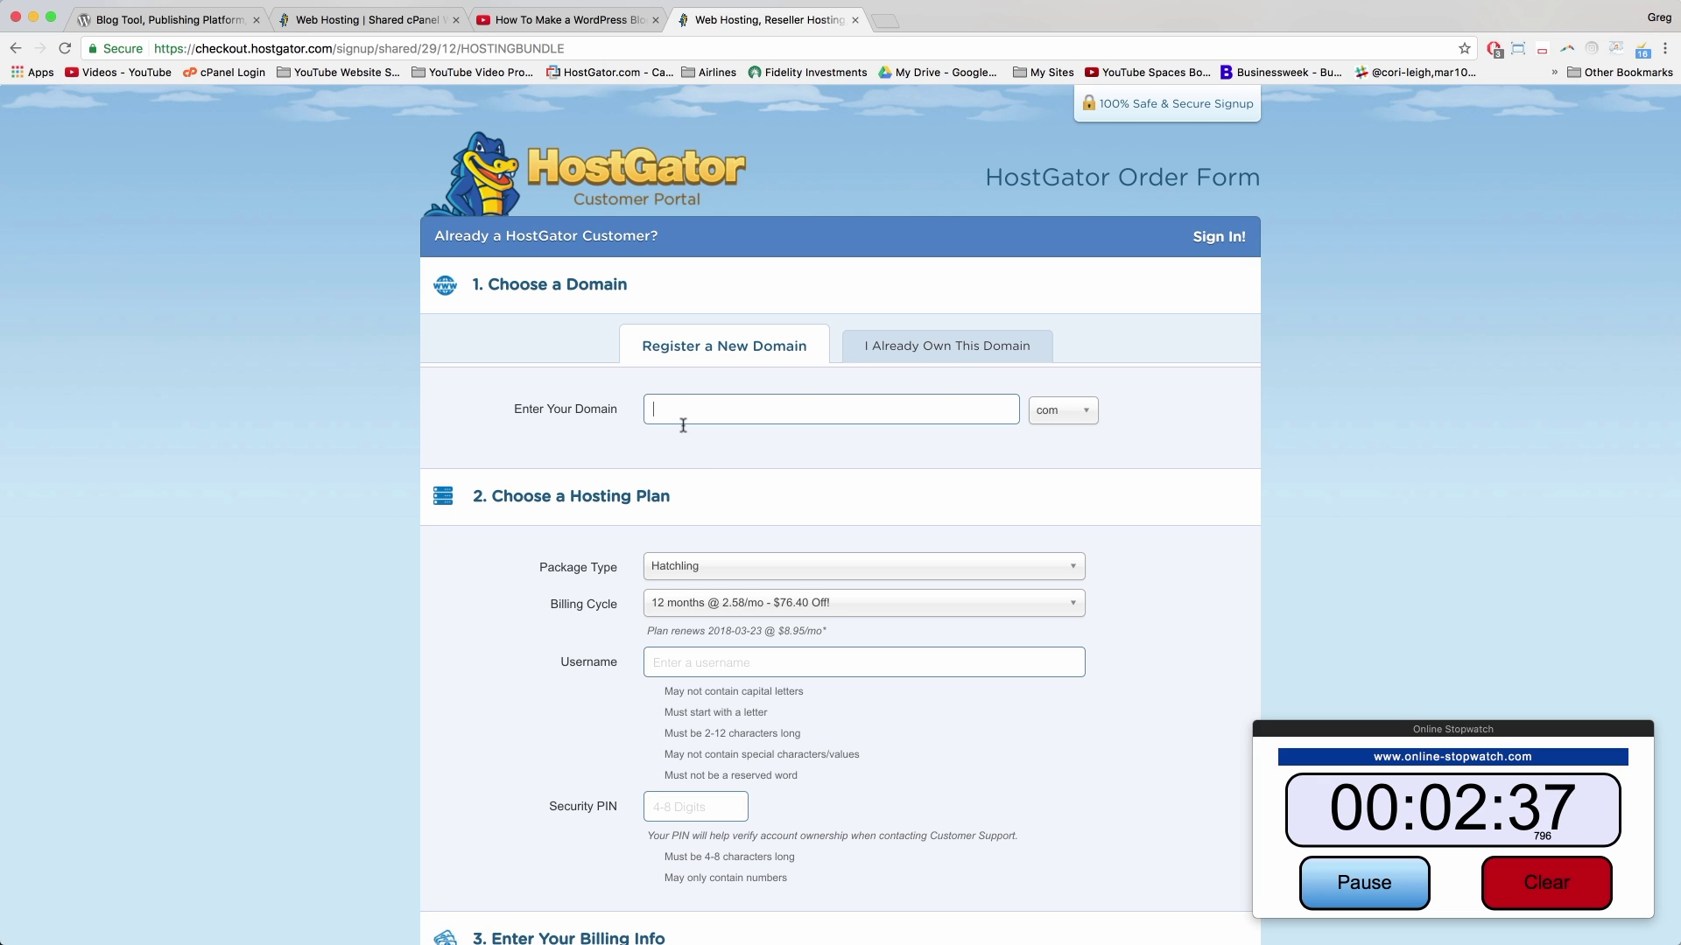
Step: Choose 'I Already Own This Domain' and add mywordpressblogtutorial.com as the primary domain
{"action": "left_click", "coordinate": [909, 347]}
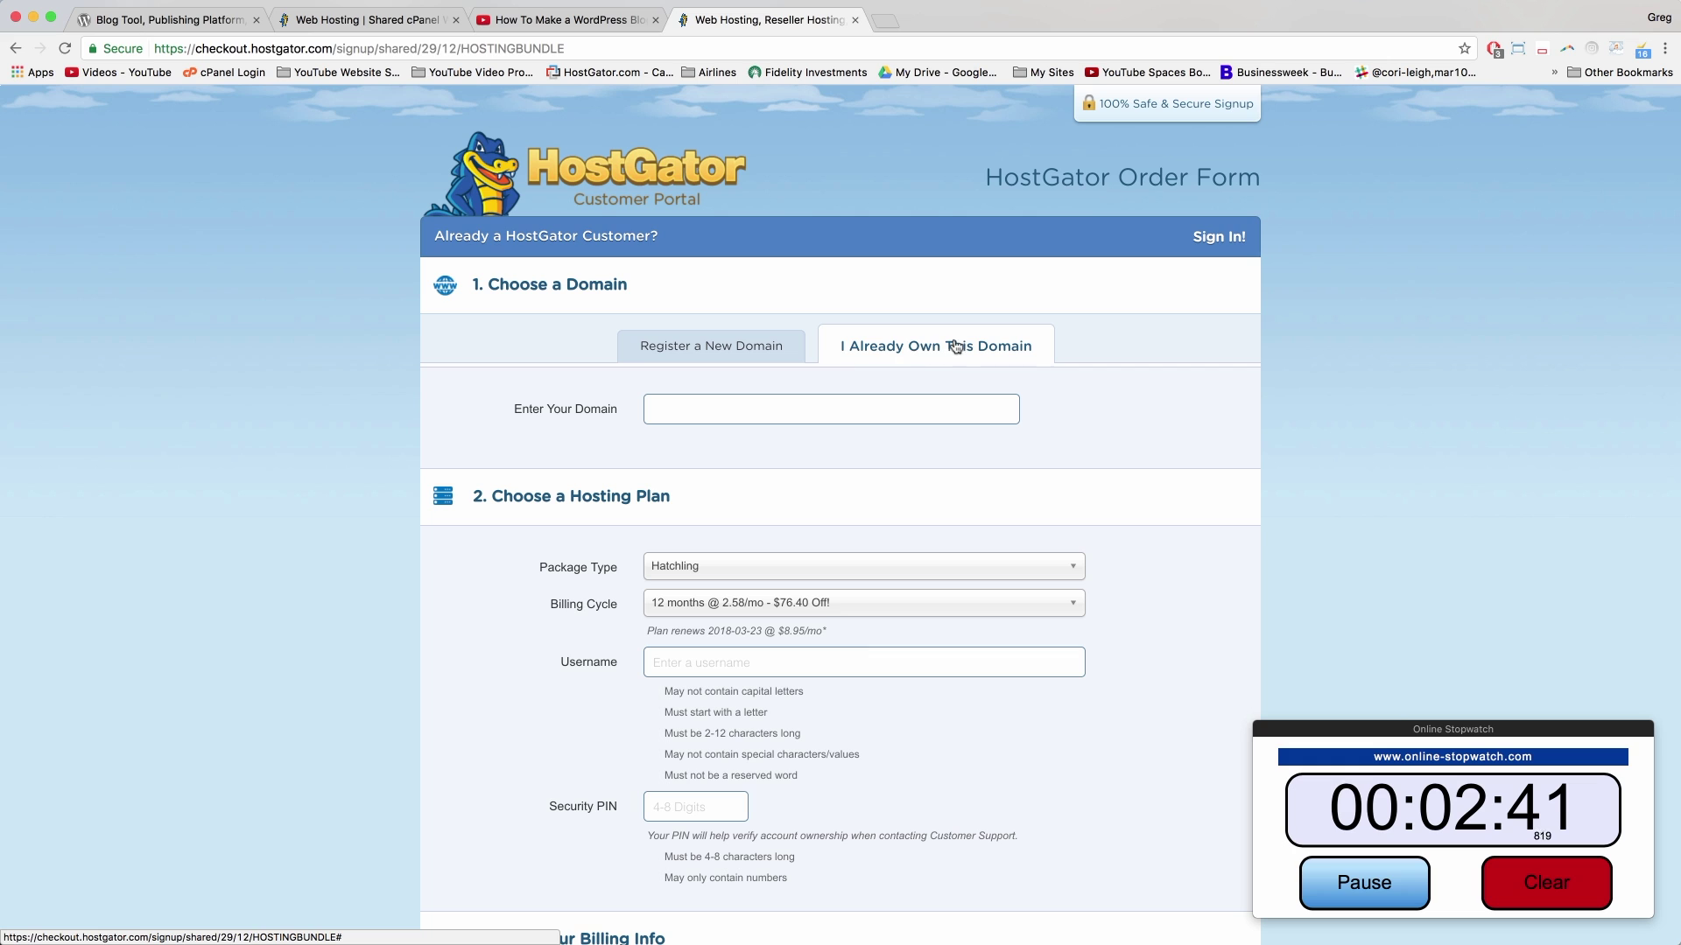
{"action": "left_click", "coordinate": [843, 415]}
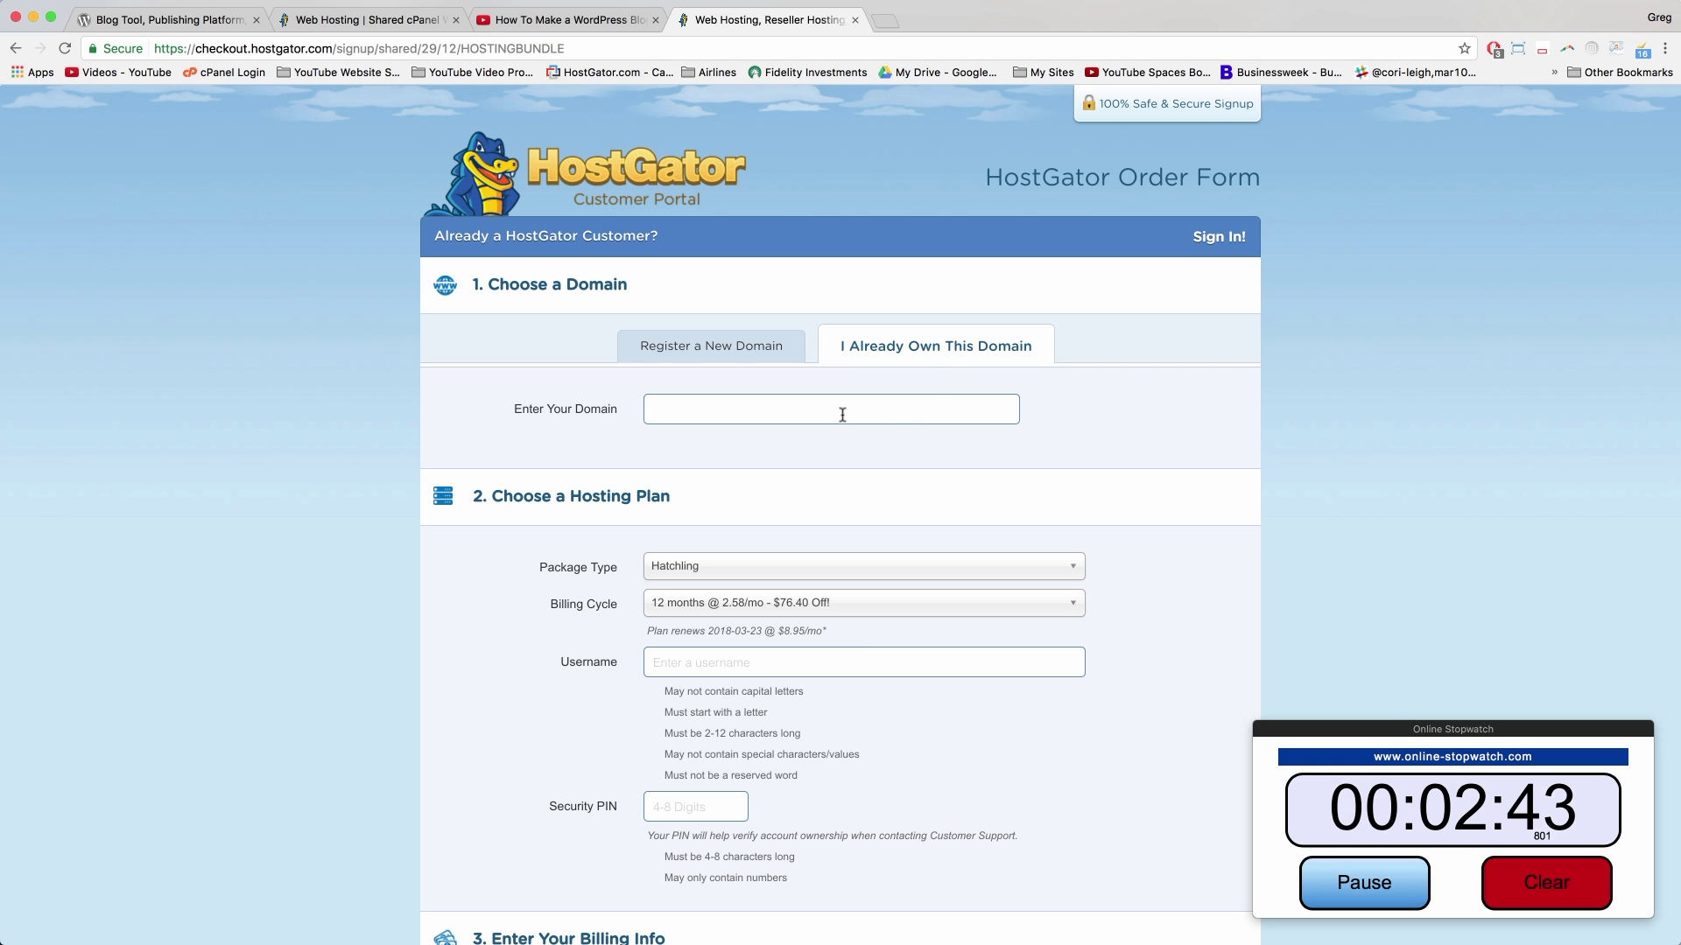
{"action": "type", "text": "mywordpressblogtutorial.com"}
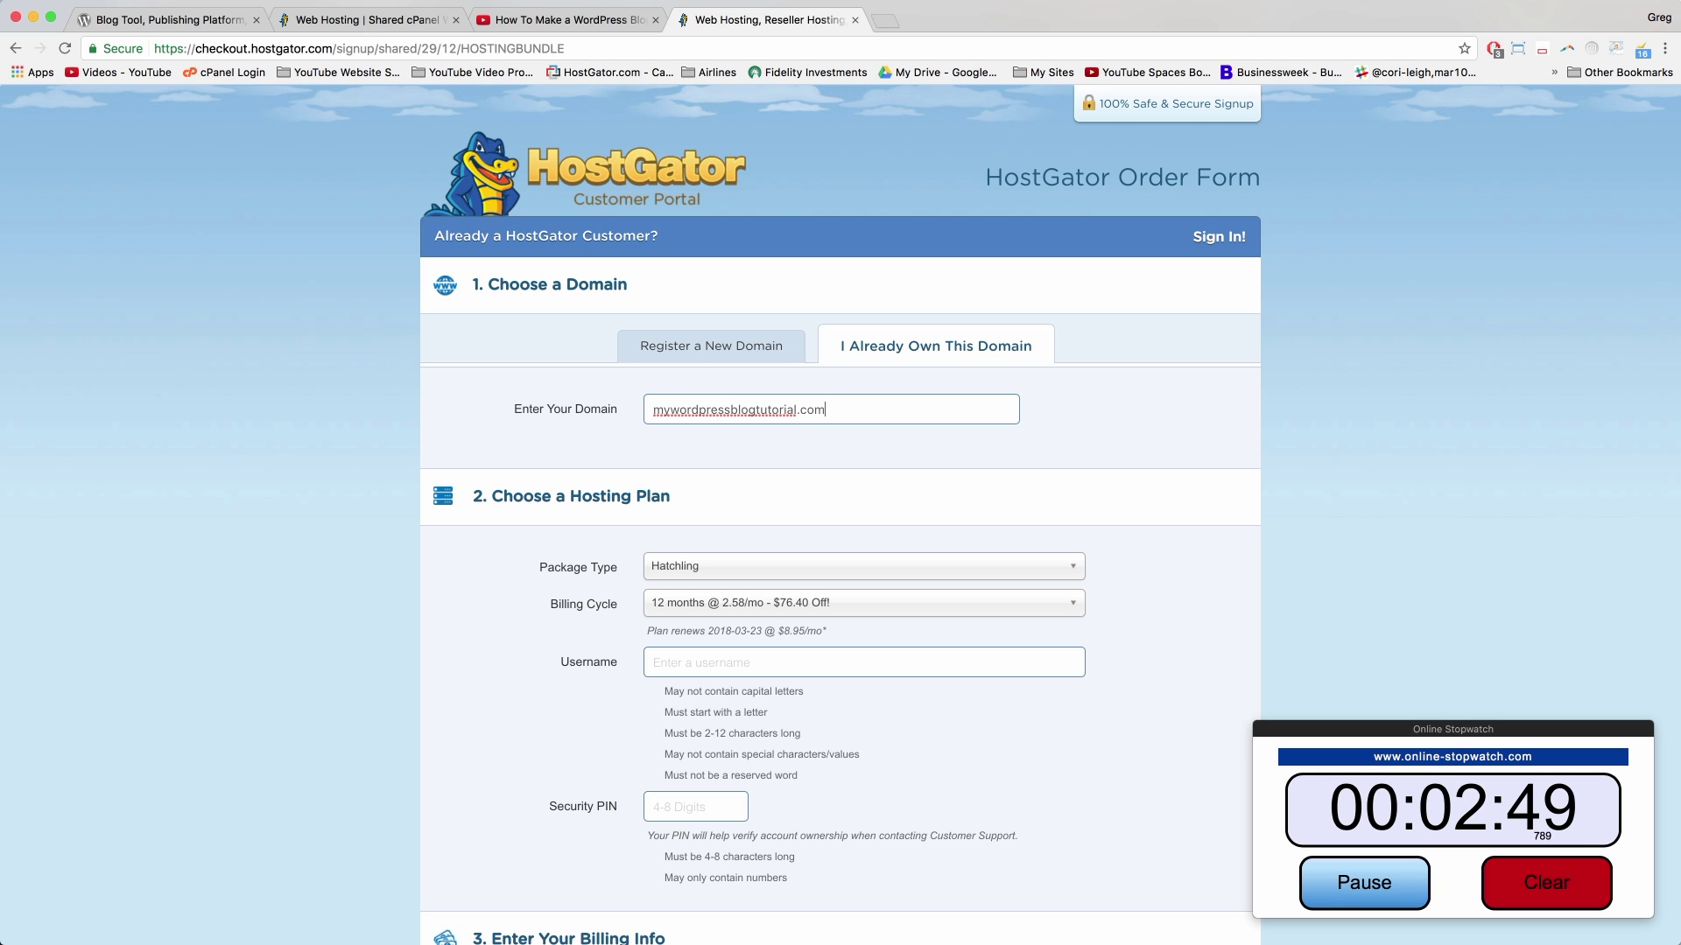
{"action": "left_click", "coordinate": [941, 469]}
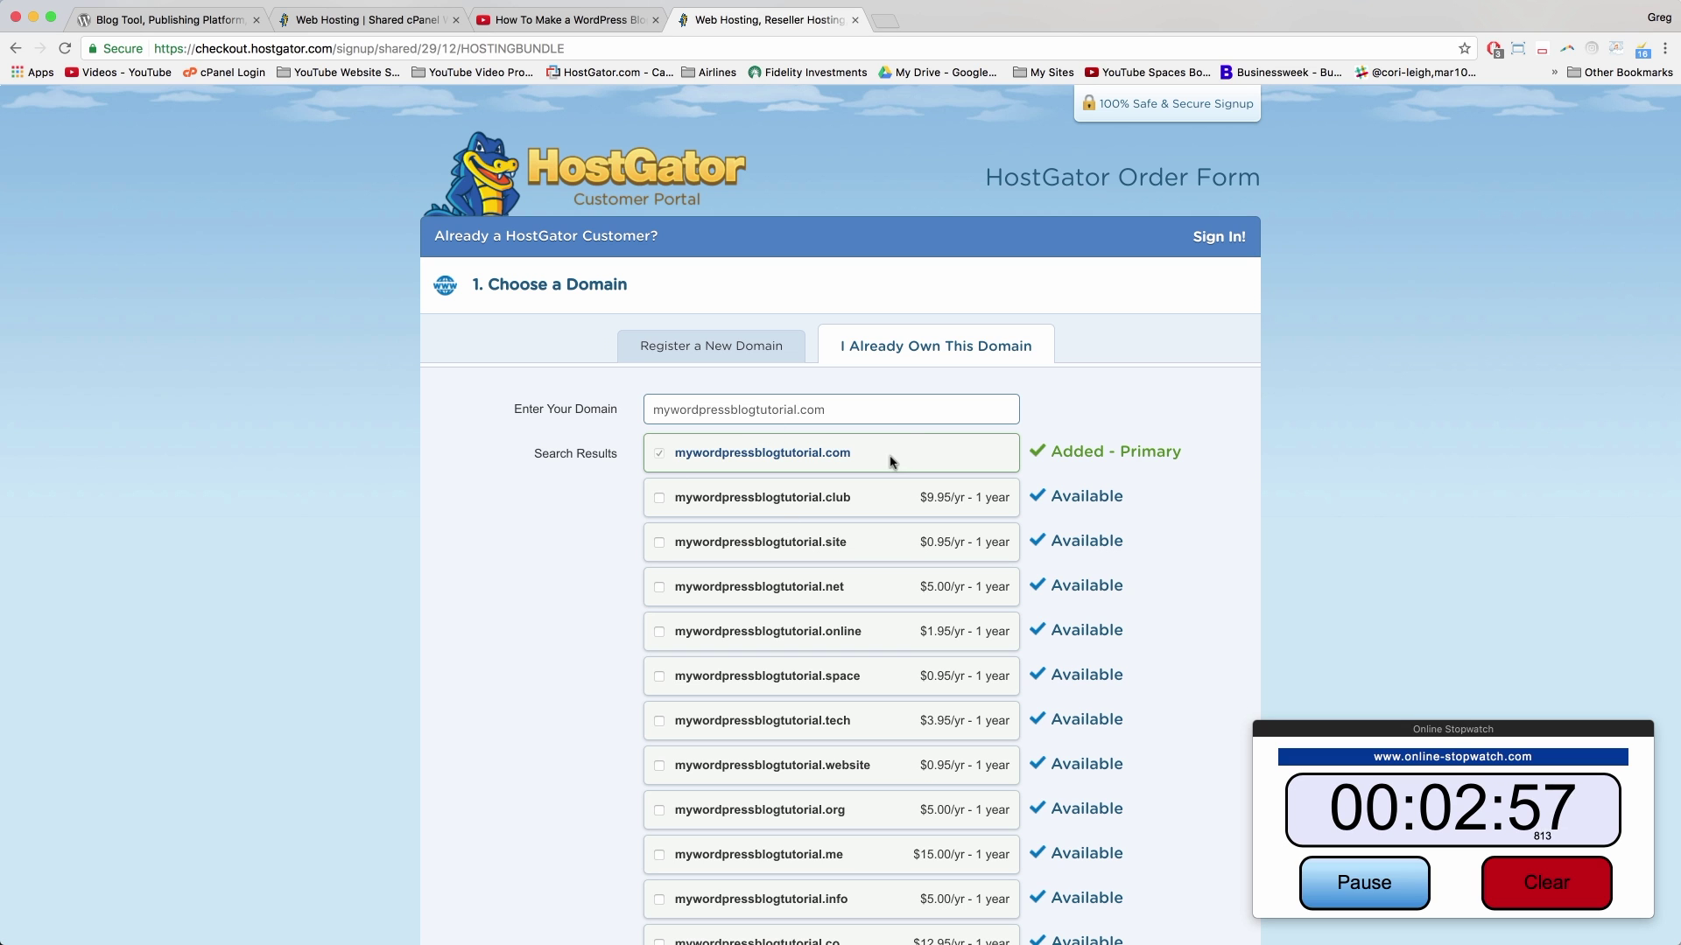
{"action": "scroll", "coordinate": [967, 477], "scroll_direction": "down", "scroll_amount": 2}
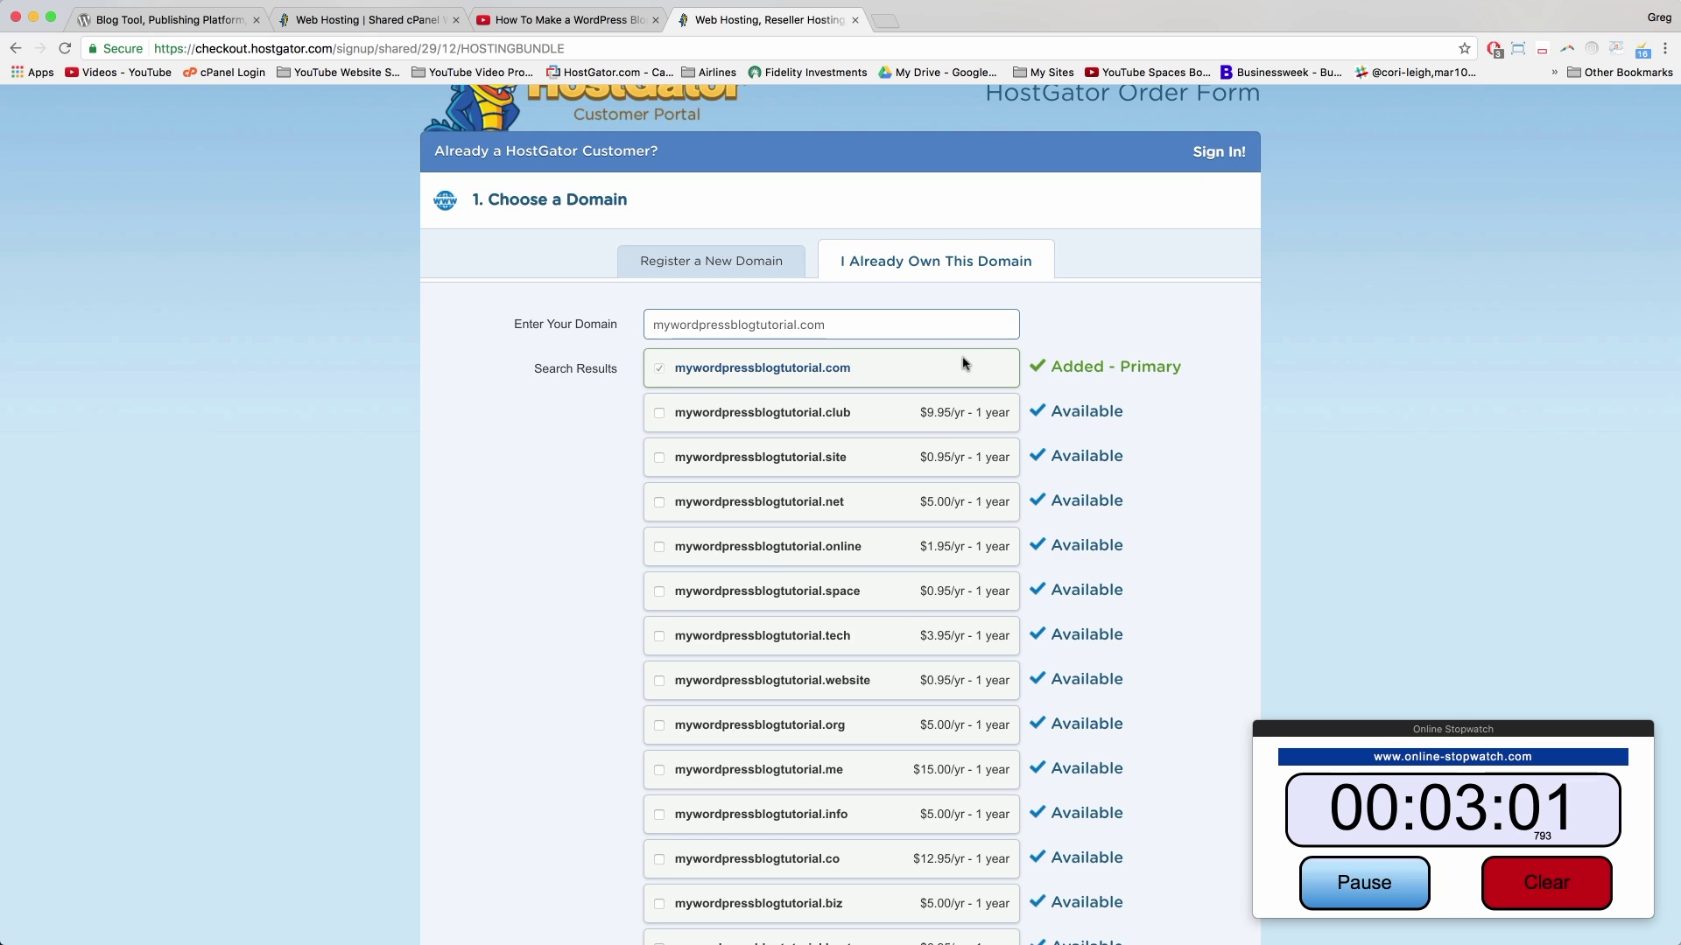
{"action": "scroll", "coordinate": [963, 364], "scroll_direction": "down", "scroll_amount": 7}
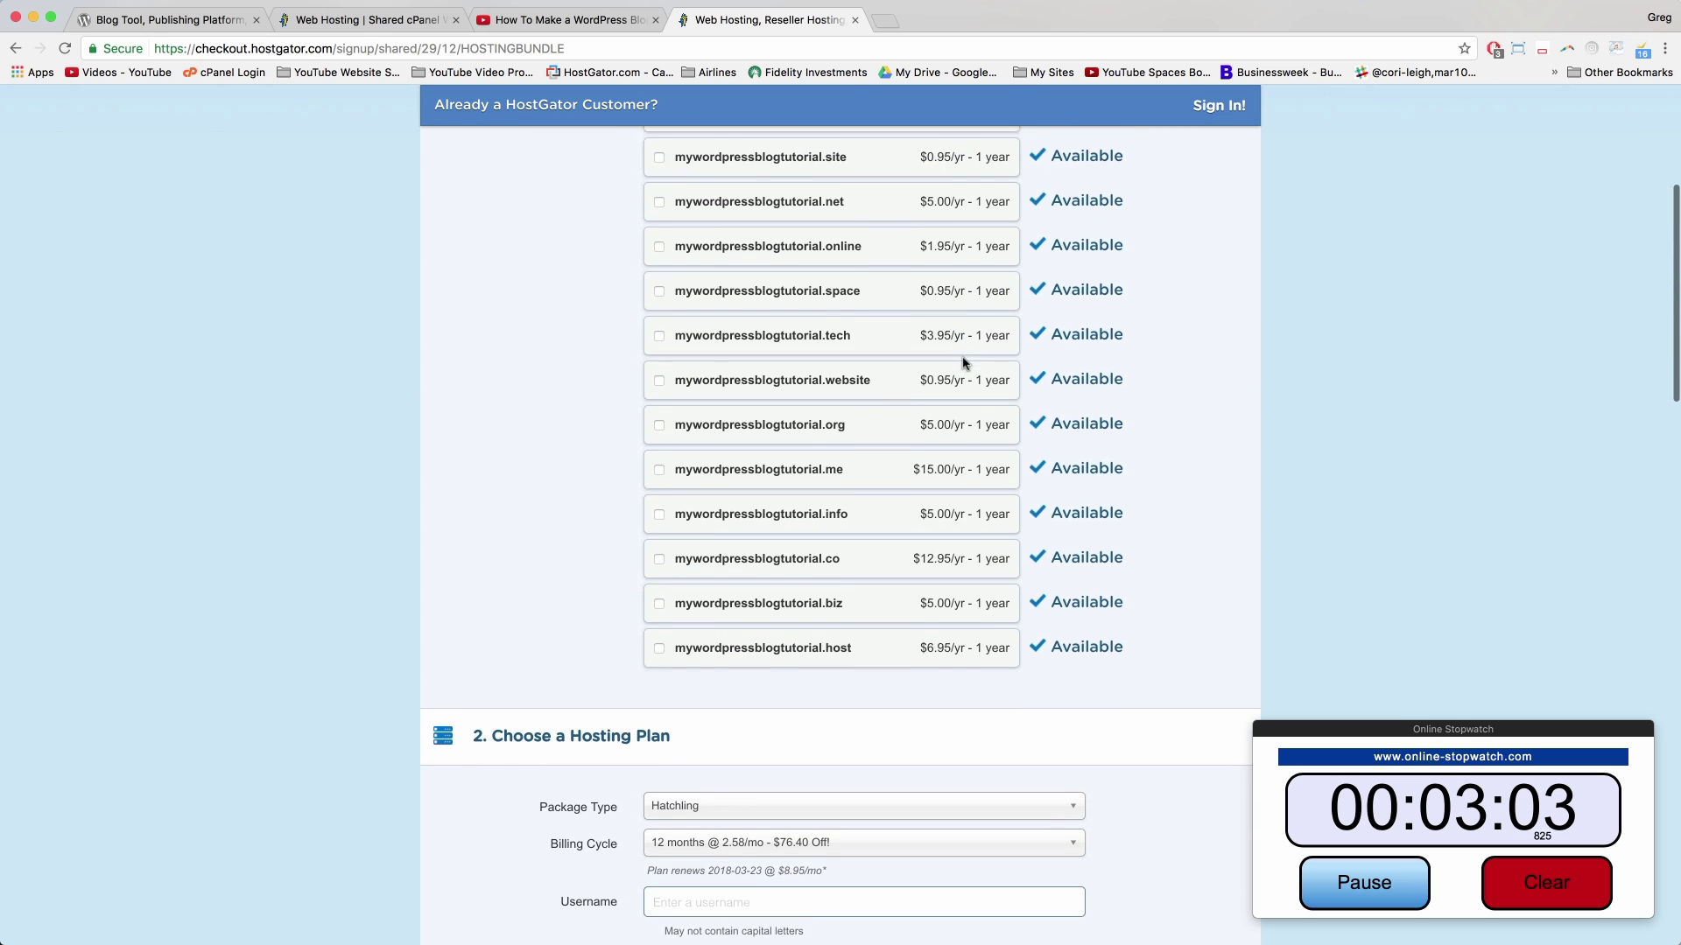
Step: Keep the Hatchling package type and the 12-month billing cycle
{"action": "scroll", "coordinate": [963, 363], "scroll_direction": "down", "scroll_amount": 6}
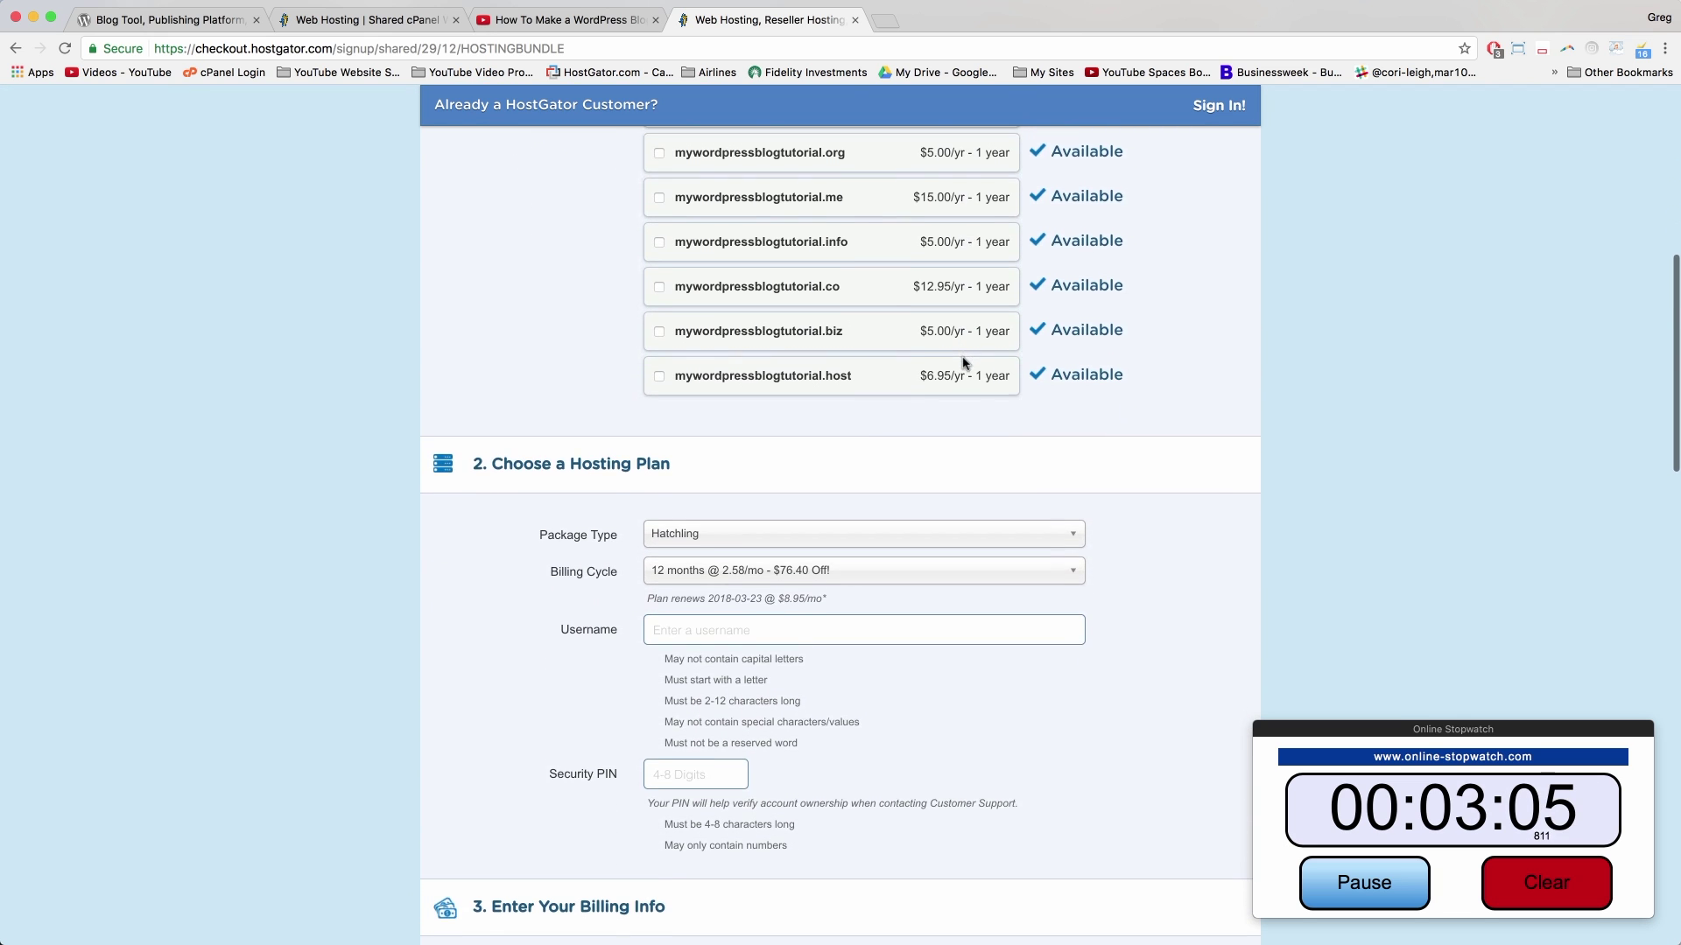
{"action": "scroll", "coordinate": [963, 364], "scroll_direction": "down", "scroll_amount": 6}
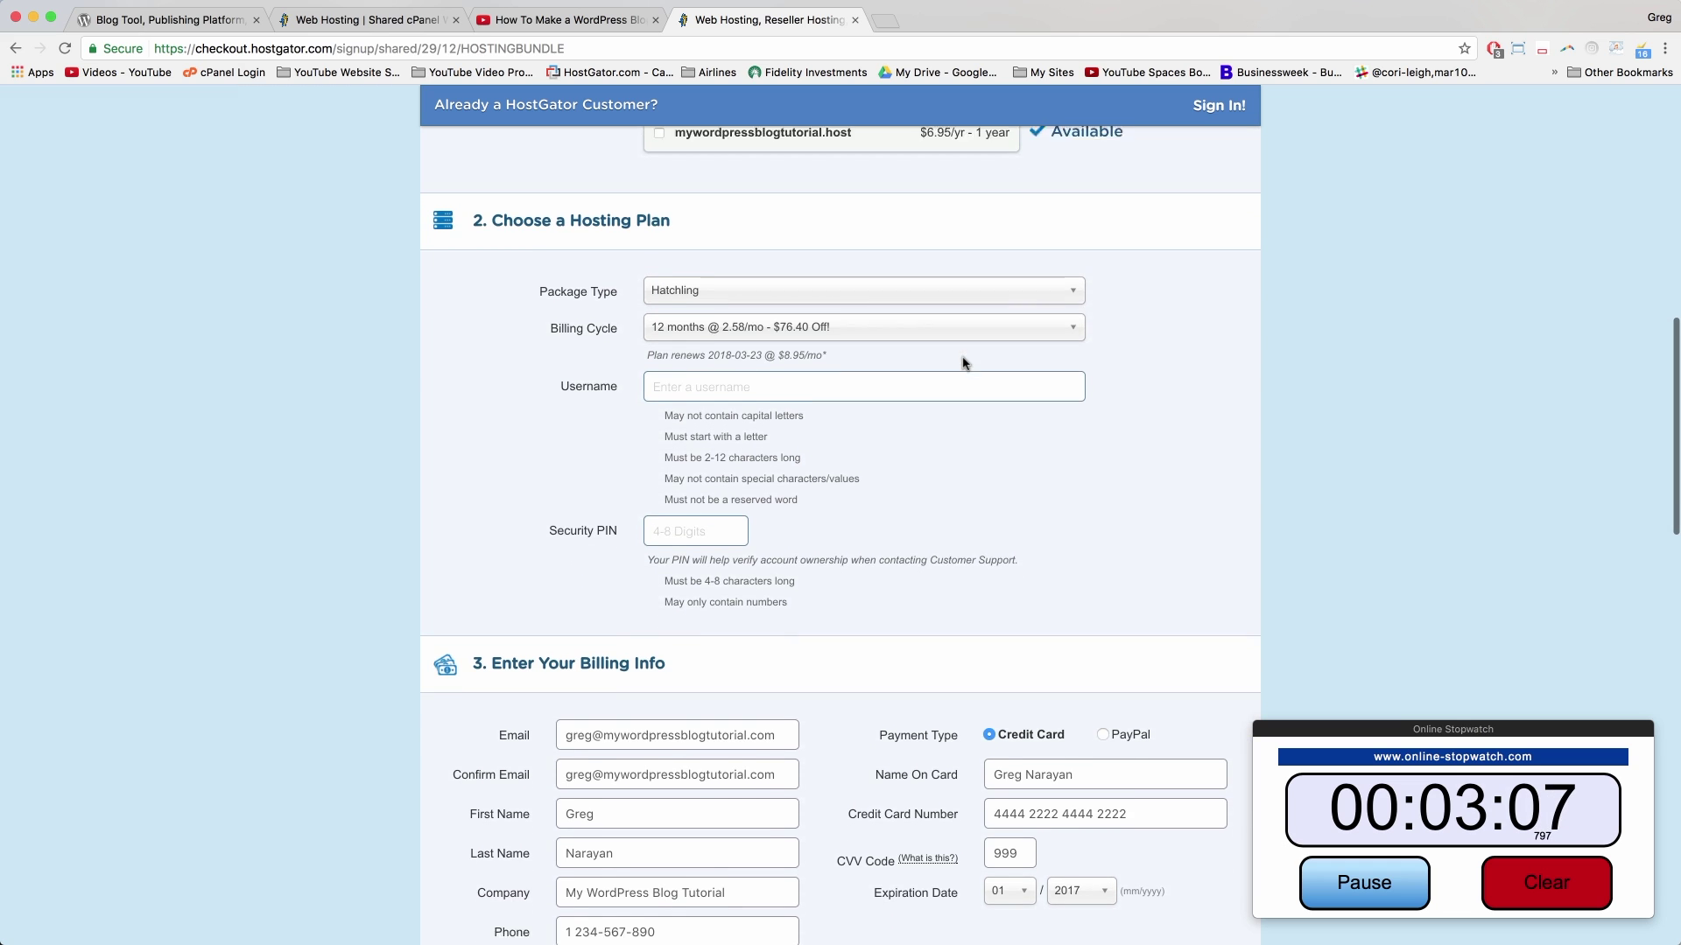
{"action": "scroll", "coordinate": [963, 364], "scroll_direction": "down", "scroll_amount": 2}
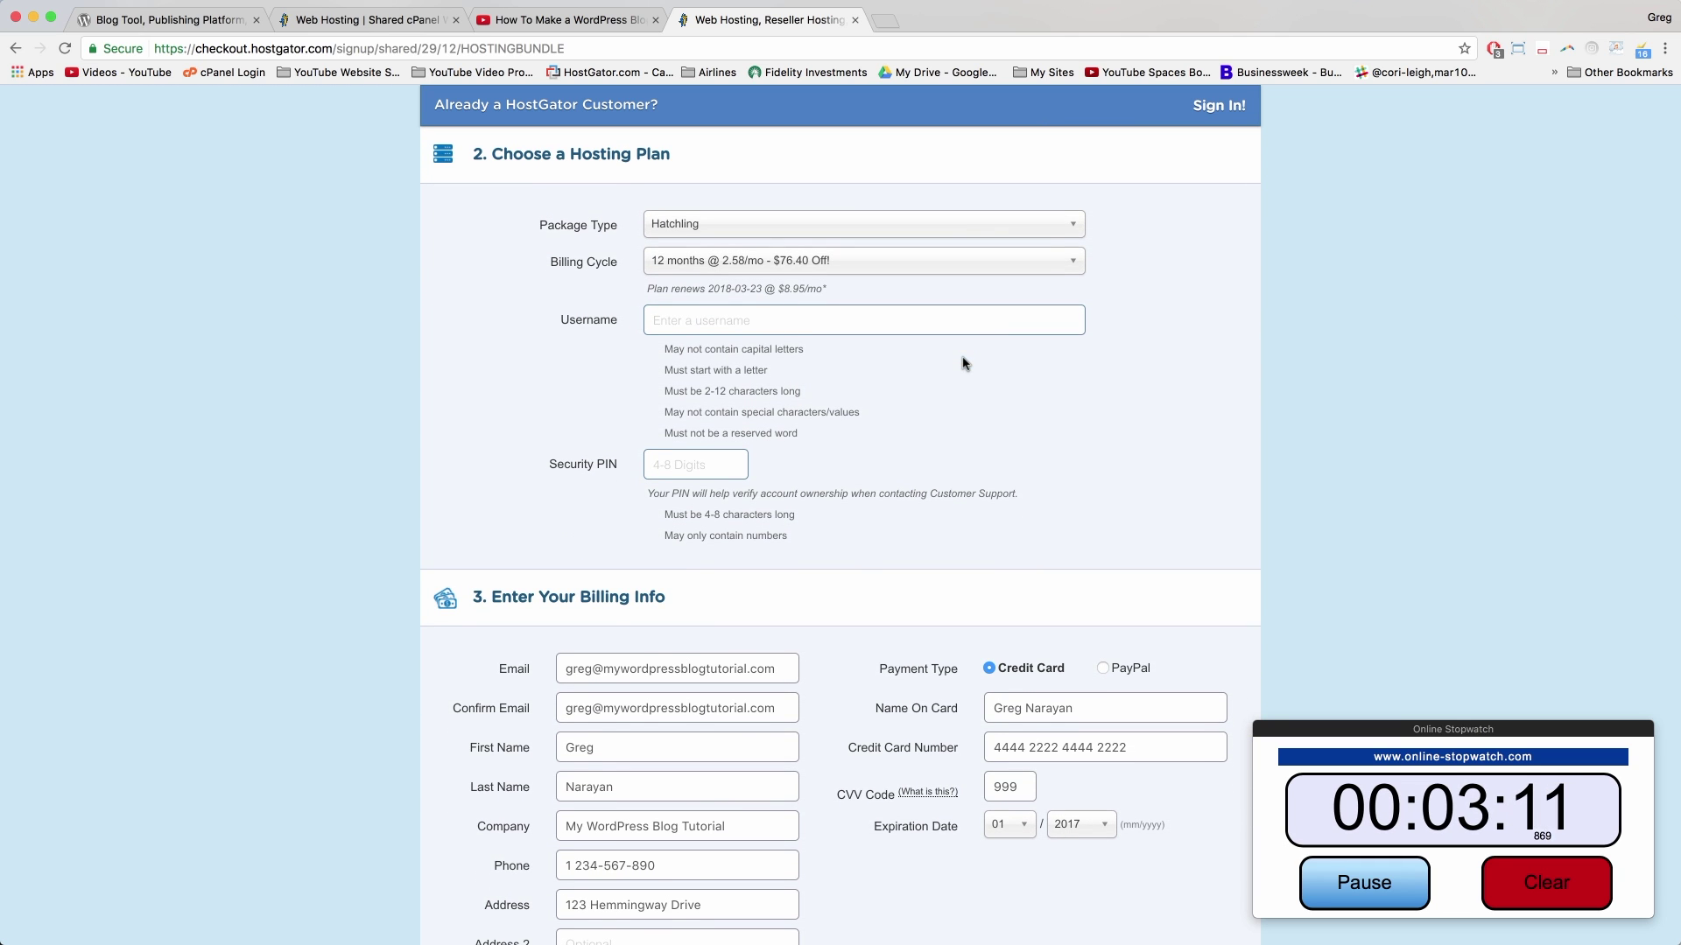
{"action": "left_click", "coordinate": [703, 217]}
{"action": "left_click", "coordinate": [693, 252]}
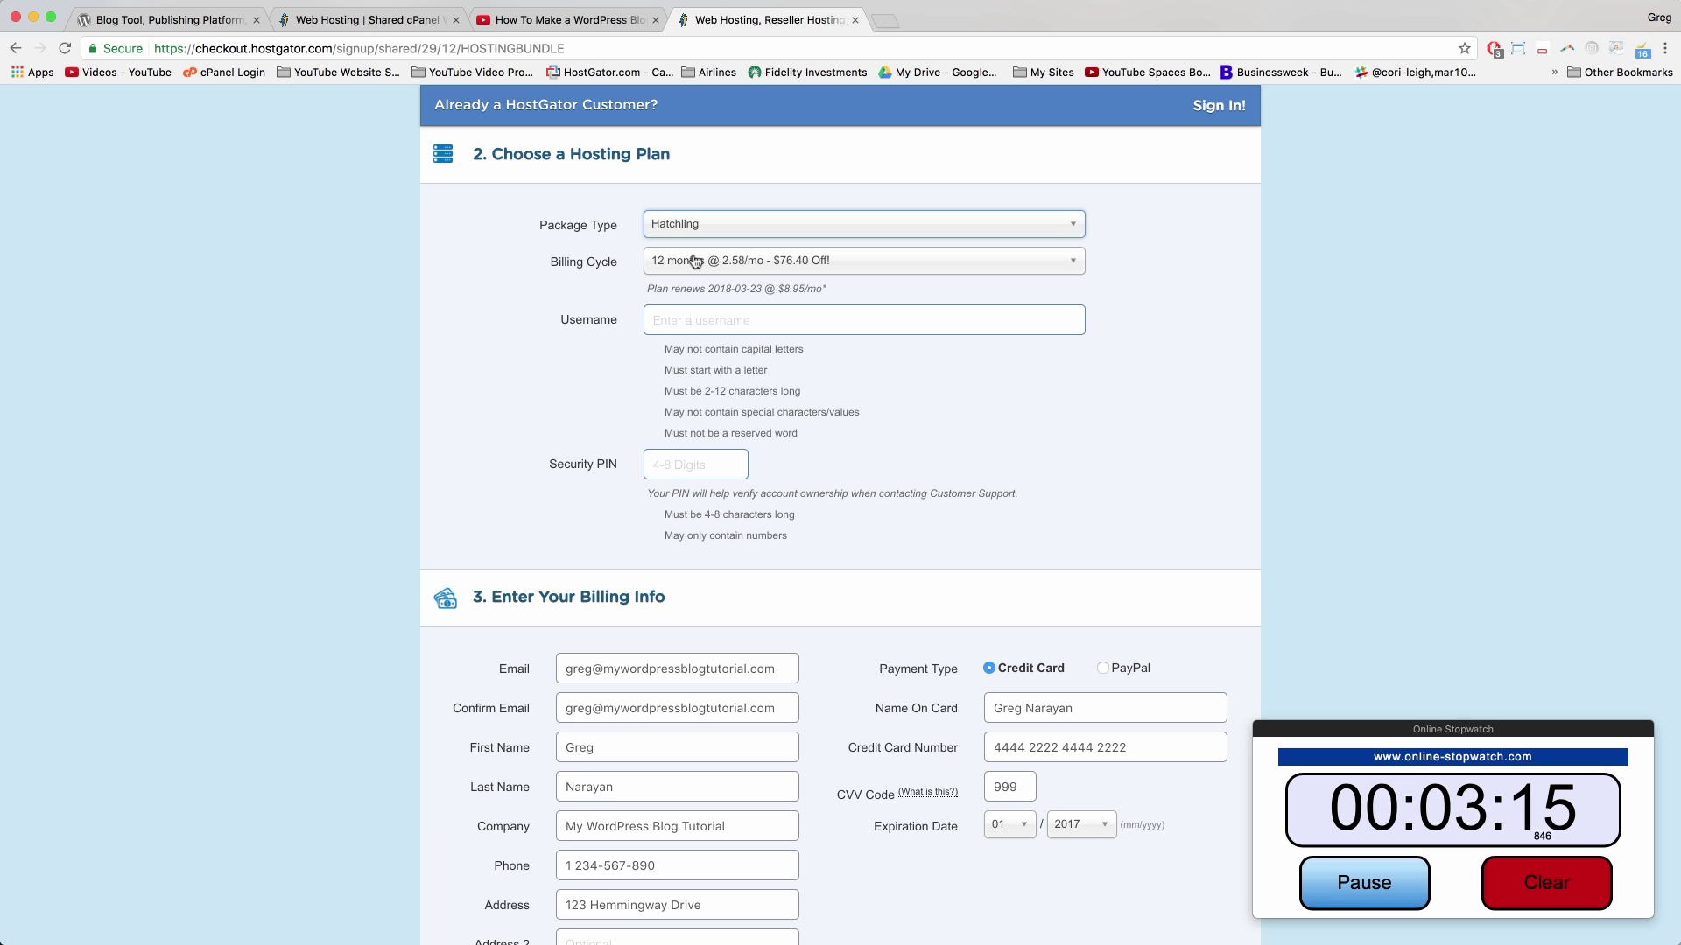
{"action": "left_click", "coordinate": [686, 270]}
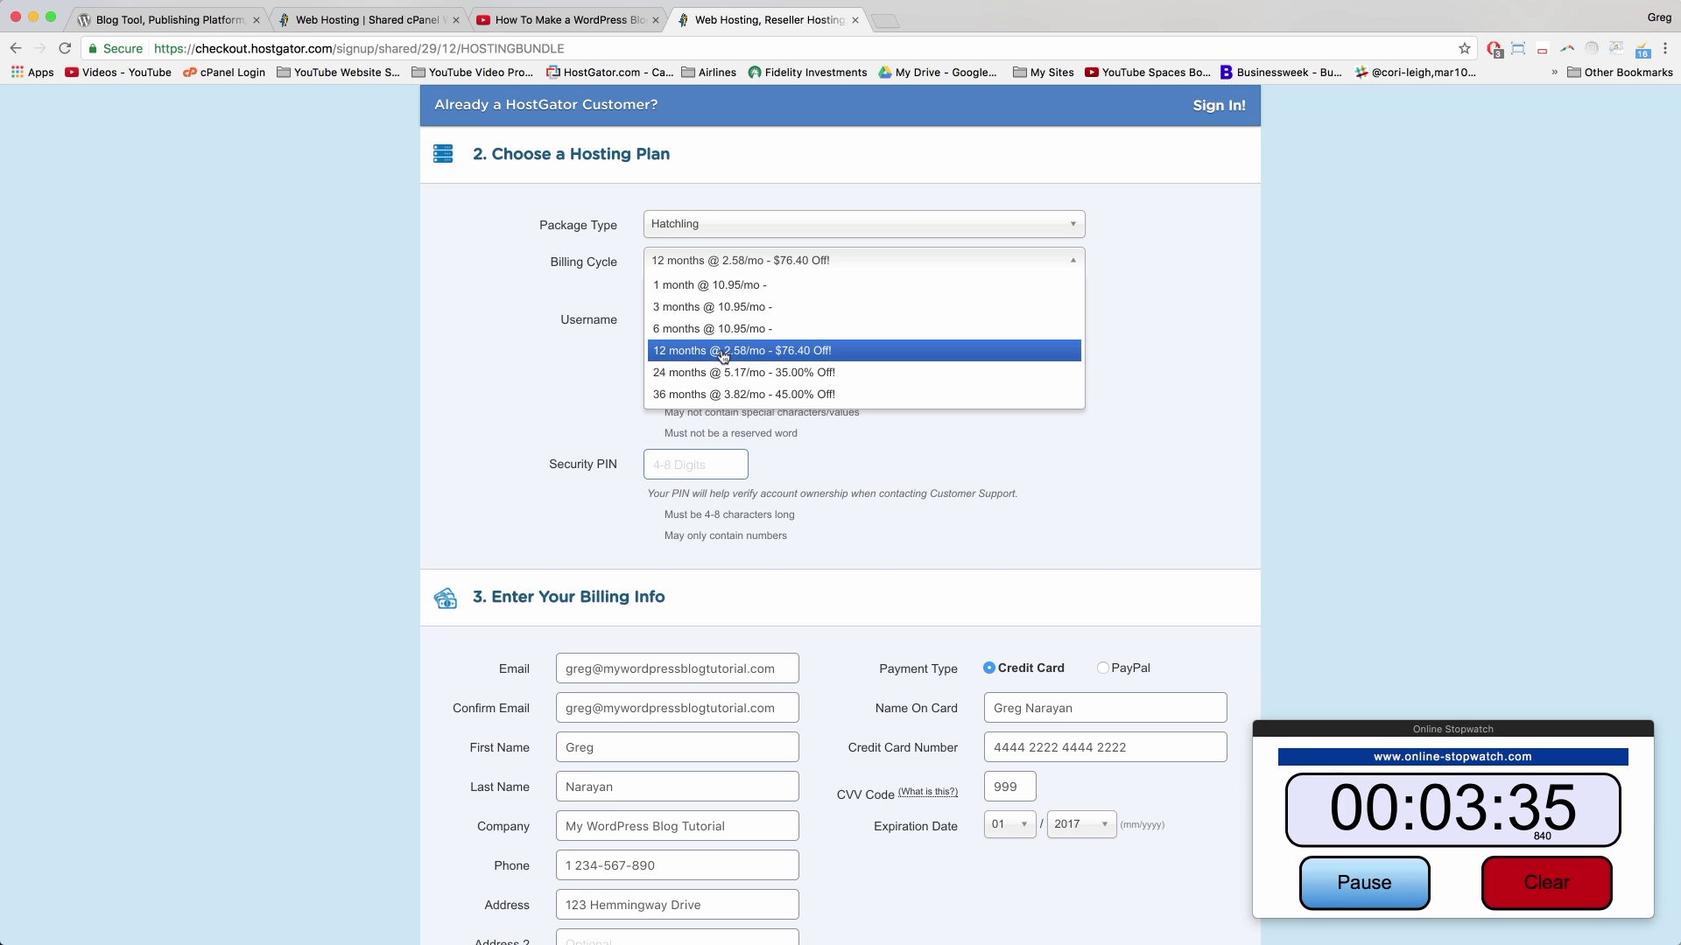
{"action": "left_click", "coordinate": [723, 350]}
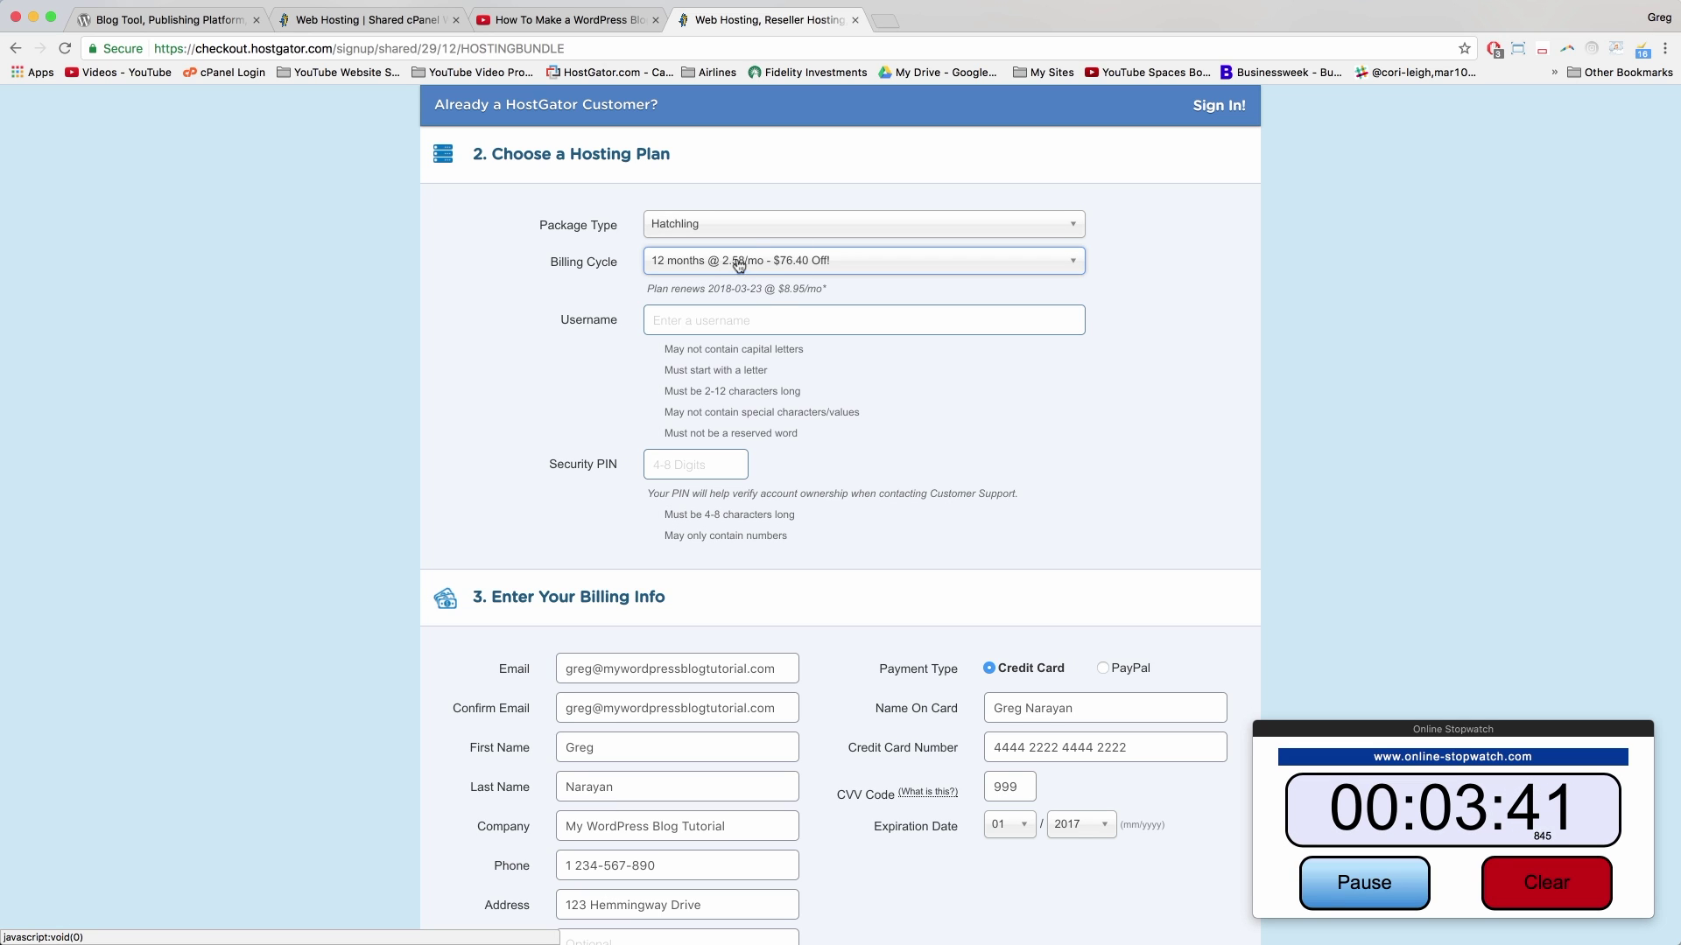
Step: Enter the chosen account username in the Username field
{"action": "left_click", "coordinate": [701, 320]}
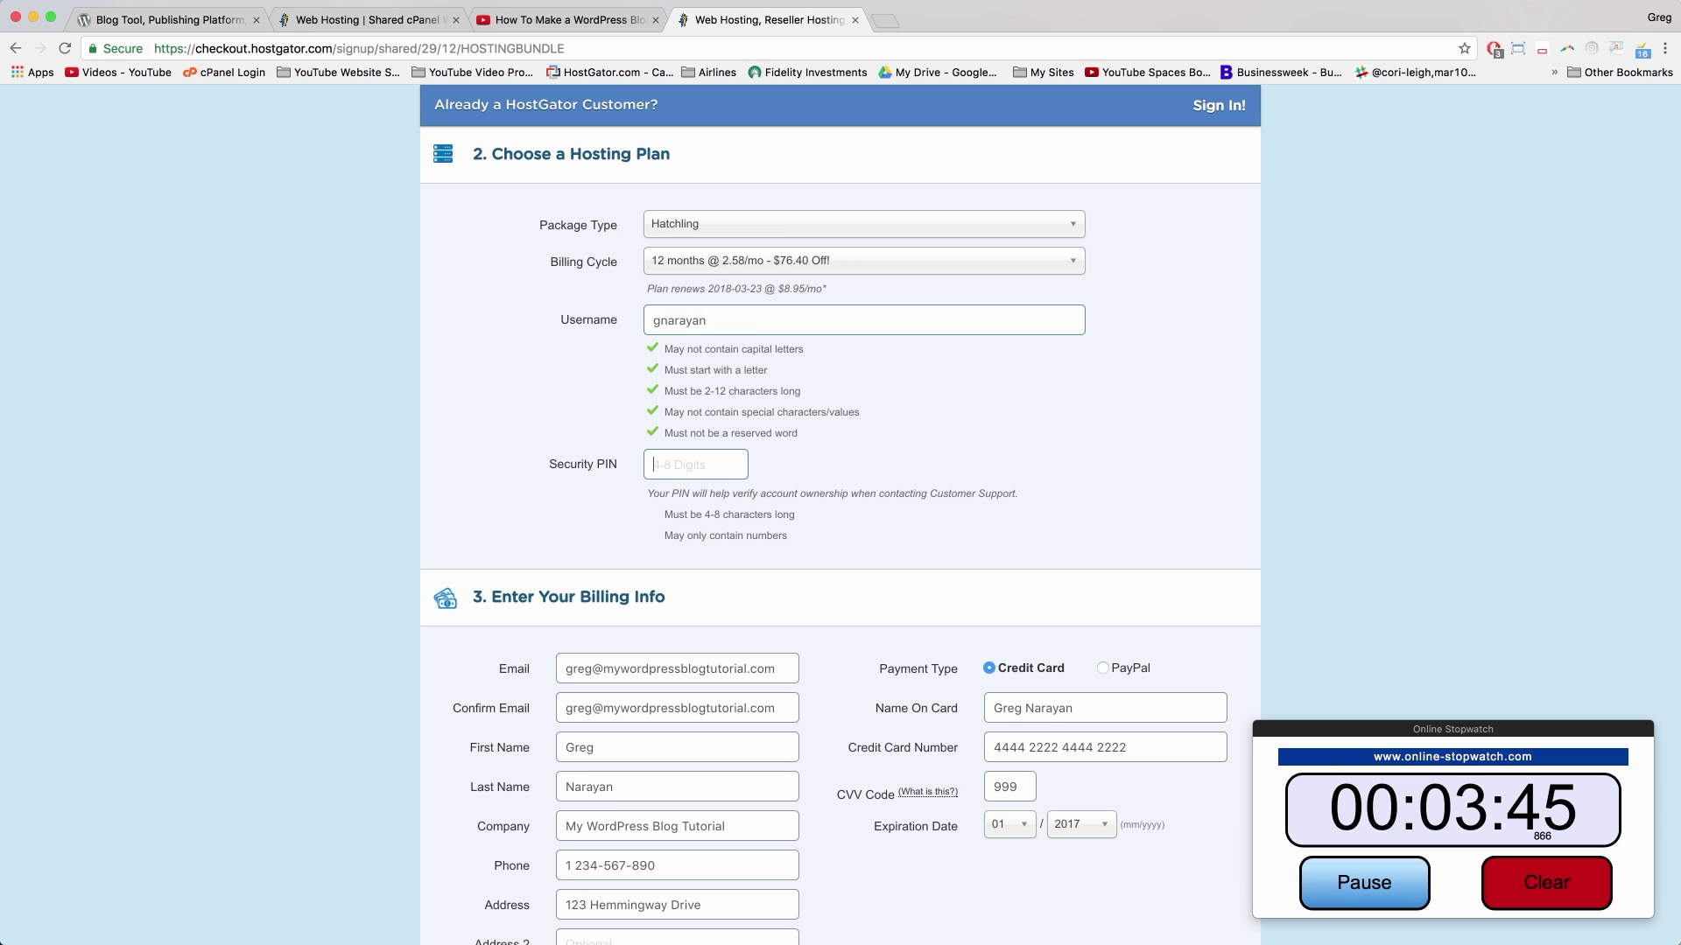
{"action": "scroll", "coordinate": [499, 370], "scroll_direction": "down", "scroll_amount": 5}
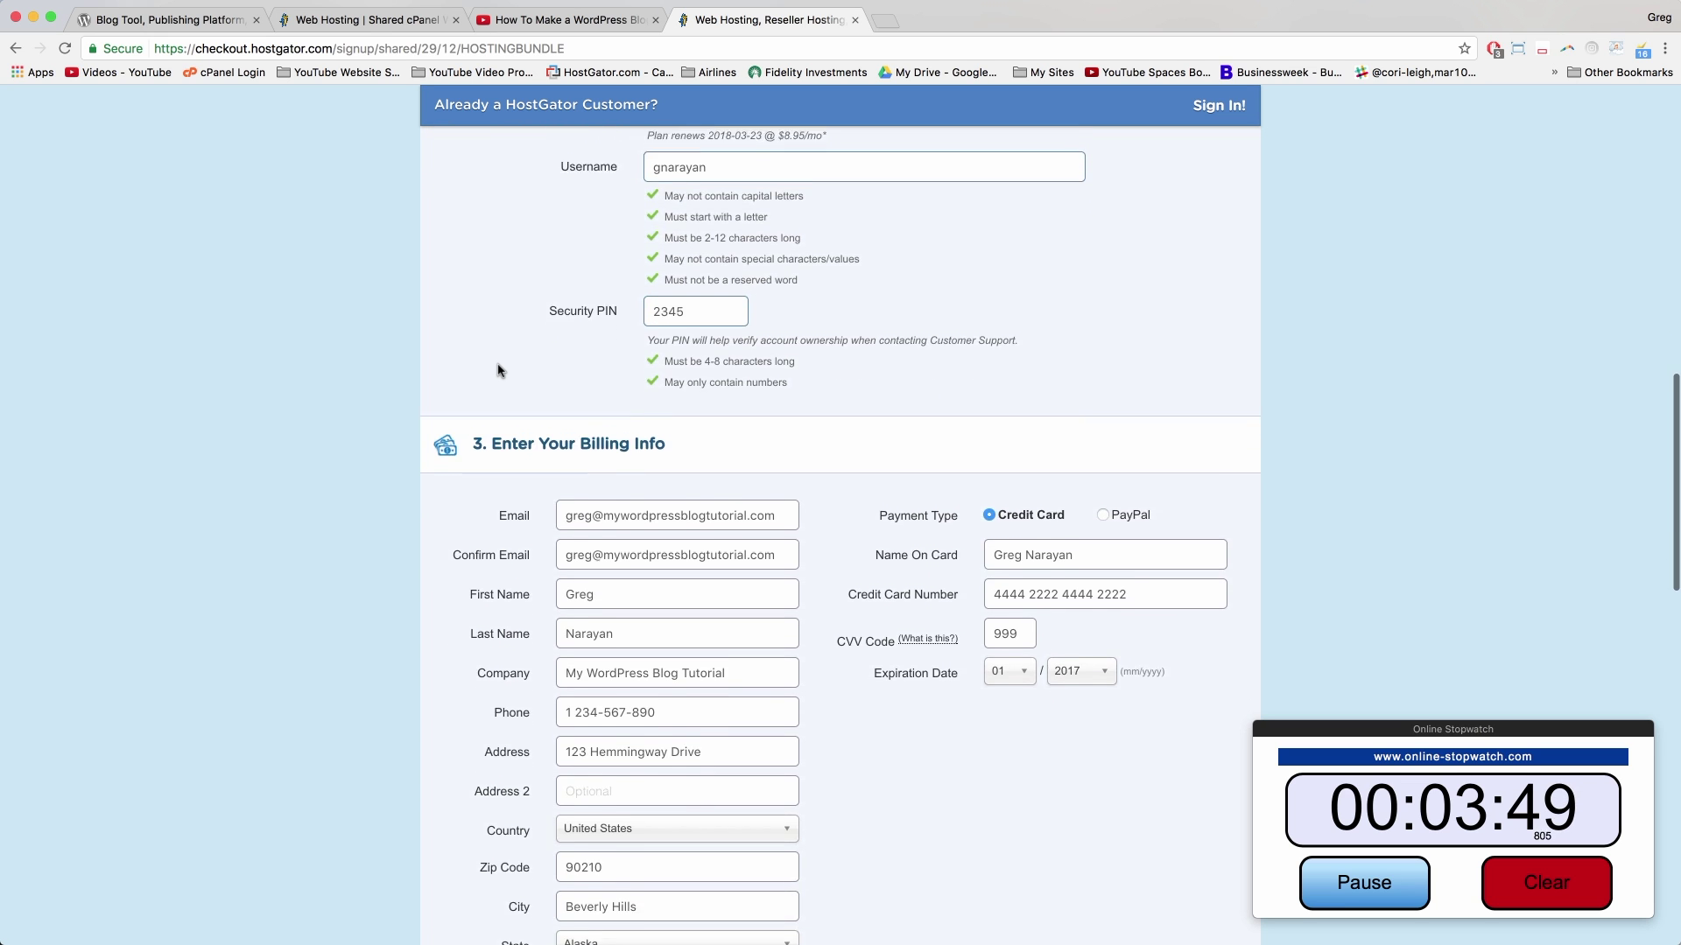
Step: Scroll down to Review Order Details and point out the $31.00 amount due
{"action": "scroll", "coordinate": [499, 370], "scroll_direction": "down", "scroll_amount": 10}
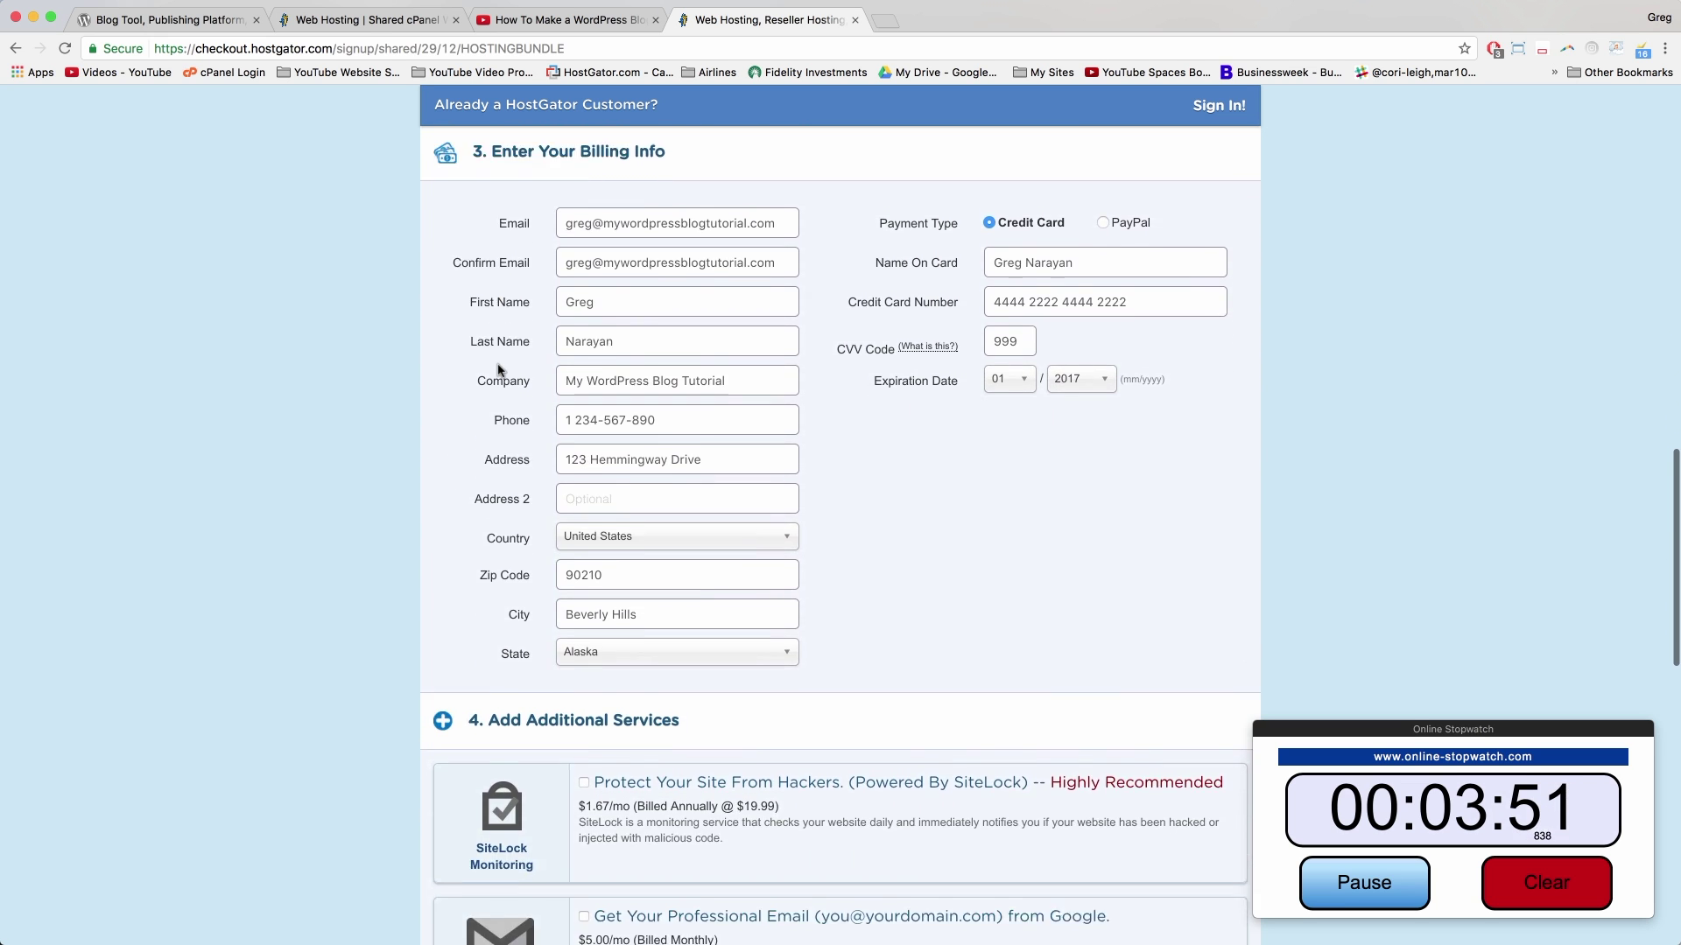
{"action": "scroll", "coordinate": [499, 370], "scroll_direction": "down", "scroll_amount": 13}
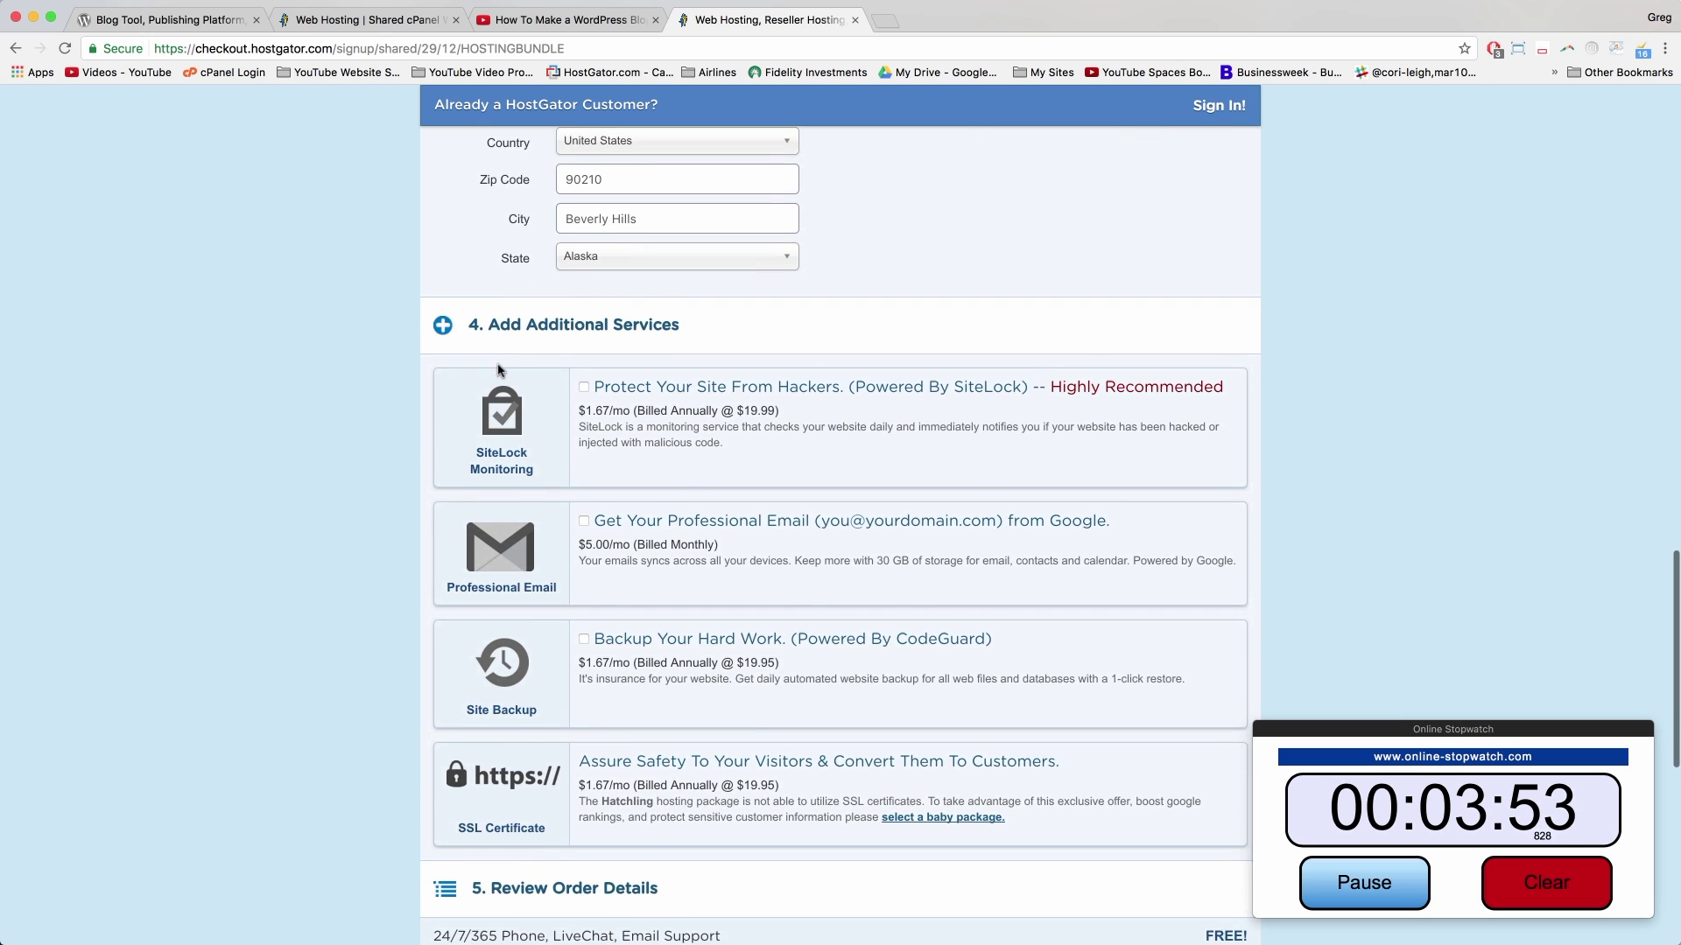
{"action": "scroll", "coordinate": [499, 371], "scroll_direction": "down", "scroll_amount": 4}
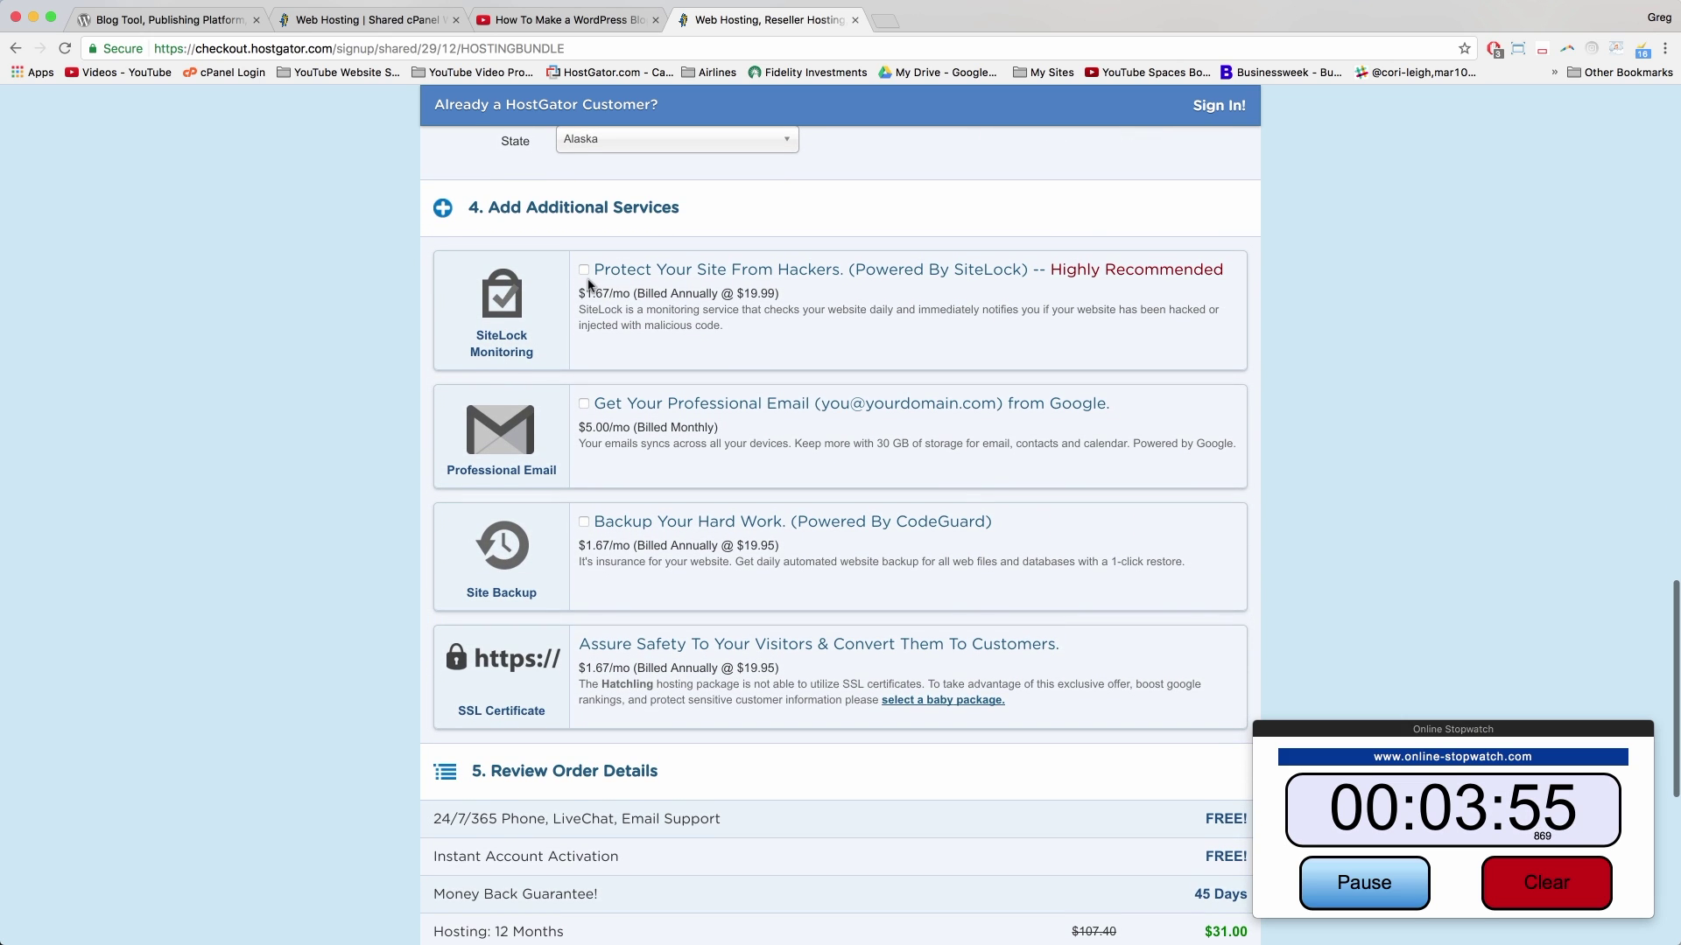
{"action": "scroll", "coordinate": [588, 284], "scroll_direction": "down", "scroll_amount": 7}
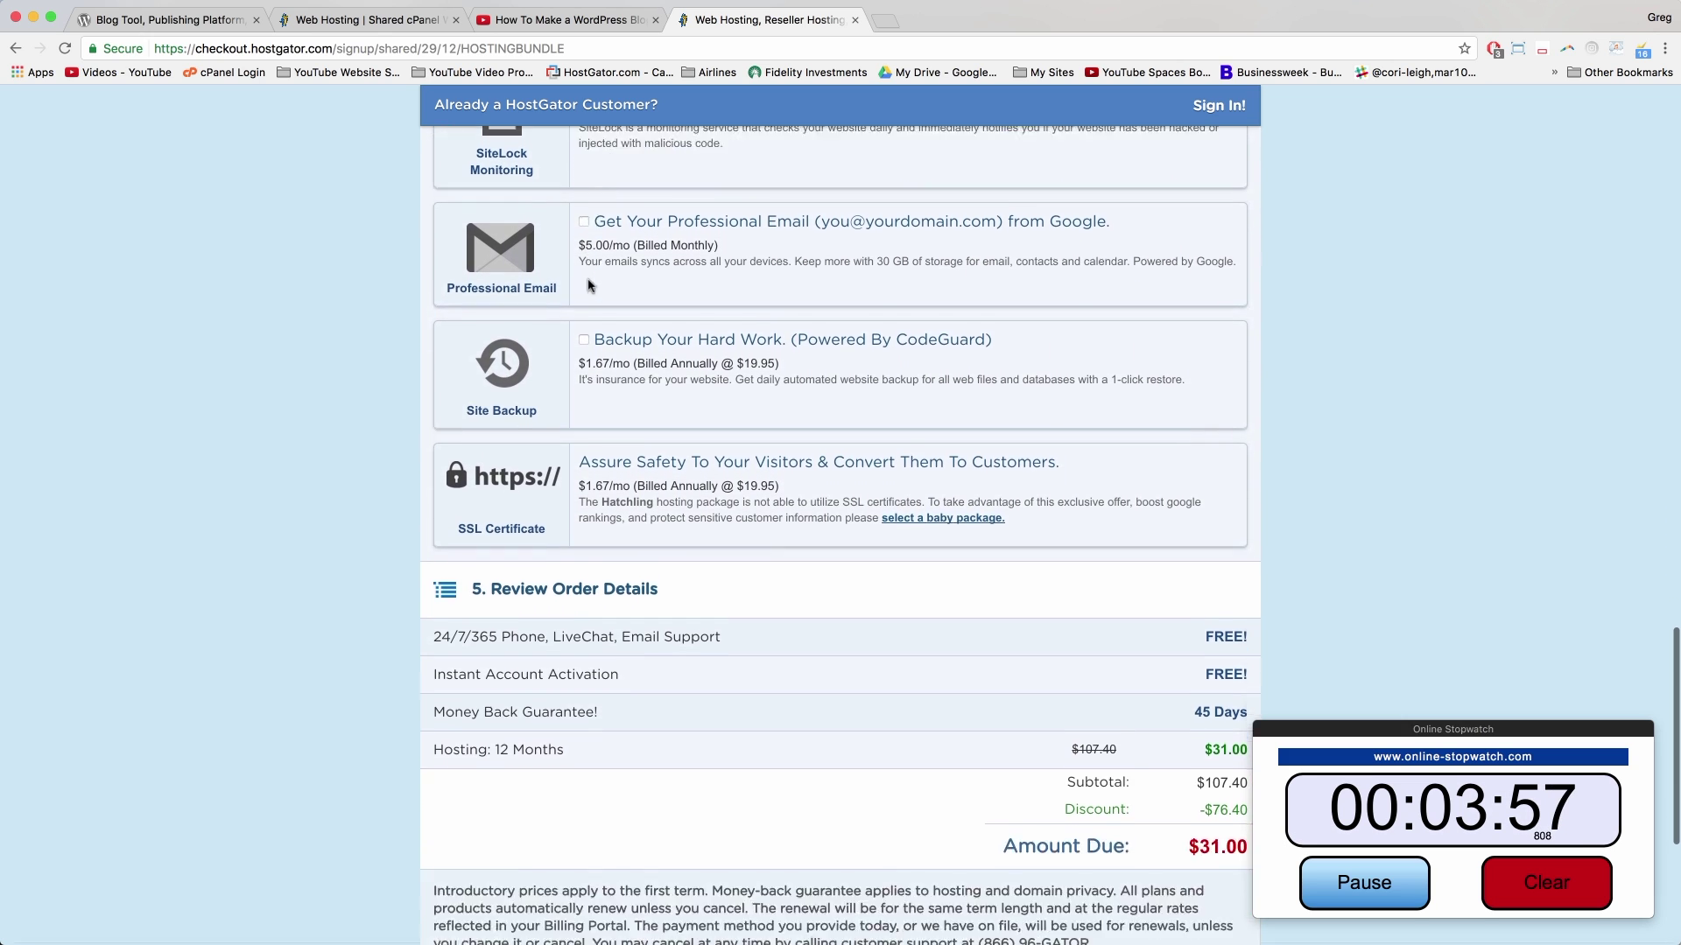
{"action": "scroll", "coordinate": [589, 285], "scroll_direction": "down", "scroll_amount": 7}
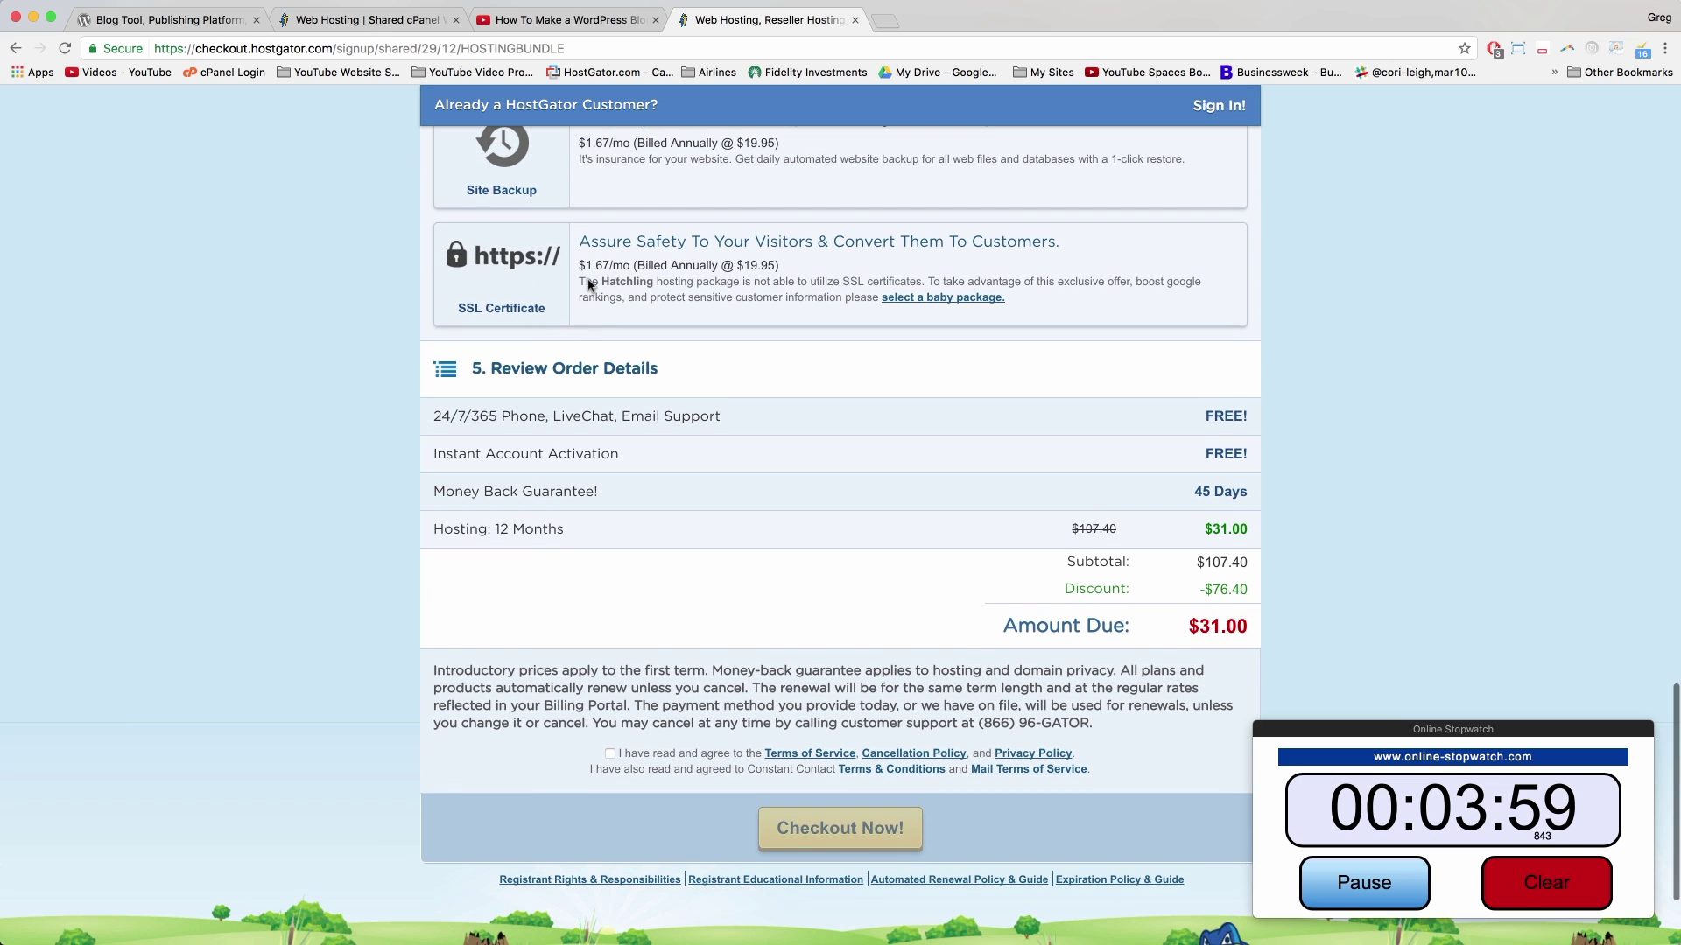
{"action": "scroll", "coordinate": [588, 285], "scroll_direction": "down", "scroll_amount": 4}
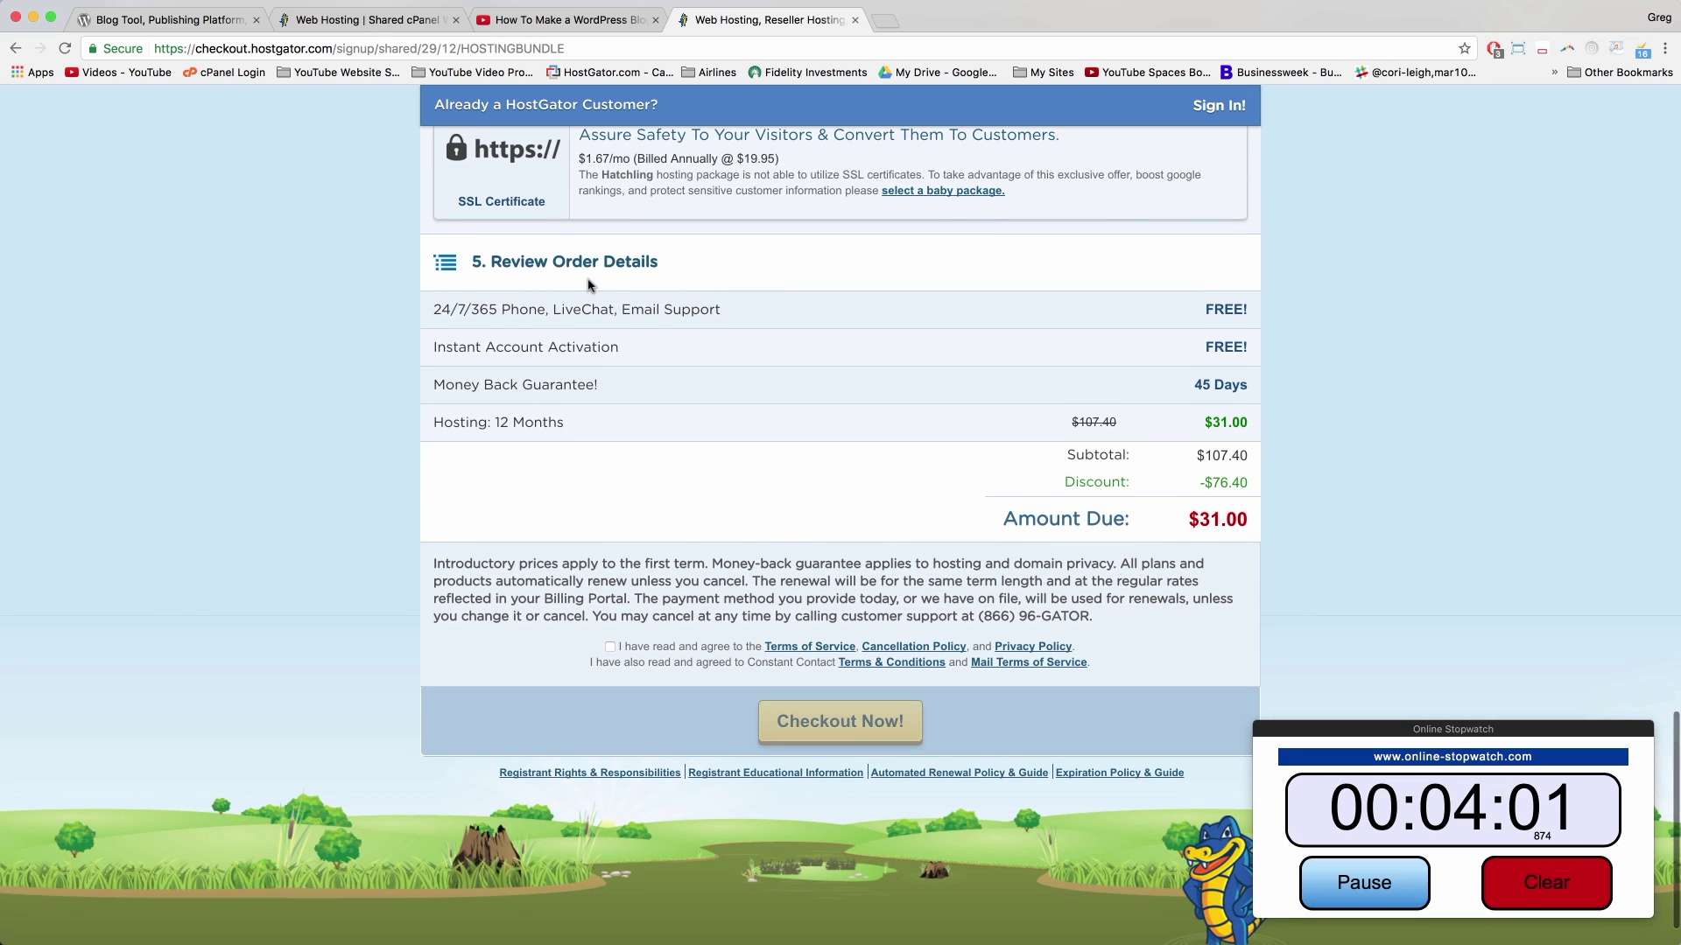
{"action": "scroll", "coordinate": [589, 284], "scroll_direction": "down", "scroll_amount": 2}
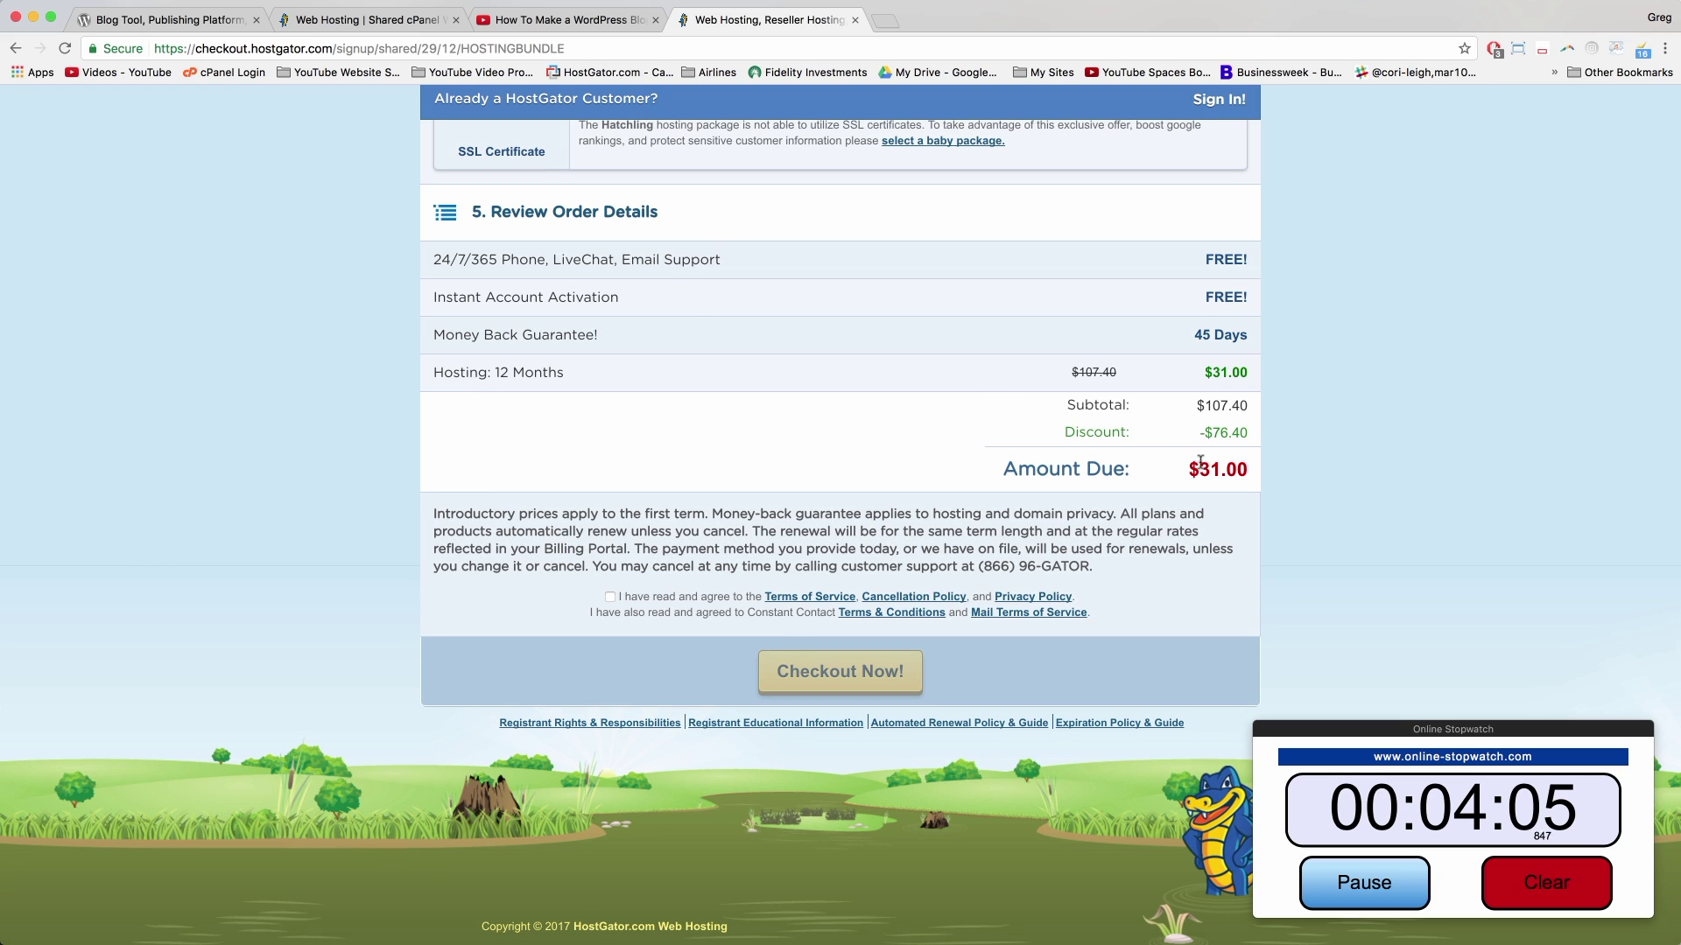
{"action": "left_click_drag", "start_coordinate": [1187, 468], "coordinate": [1261, 466]}
{"action": "left_click", "coordinate": [1246, 468]}
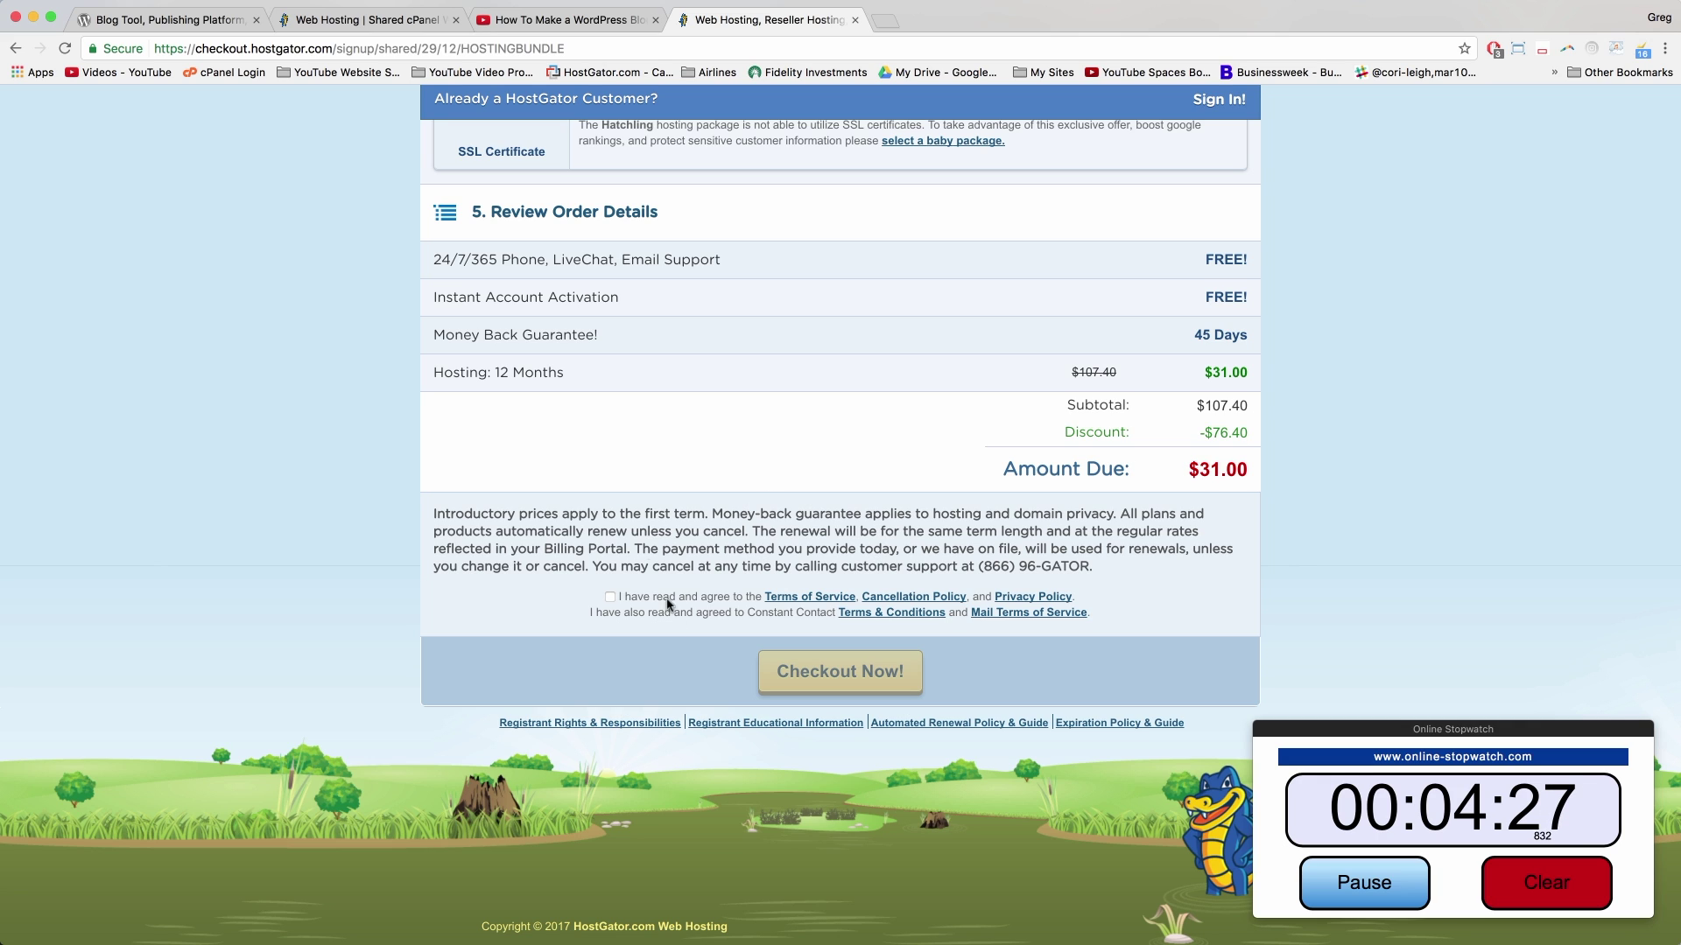
{"action": "left_click", "coordinate": [610, 599]}
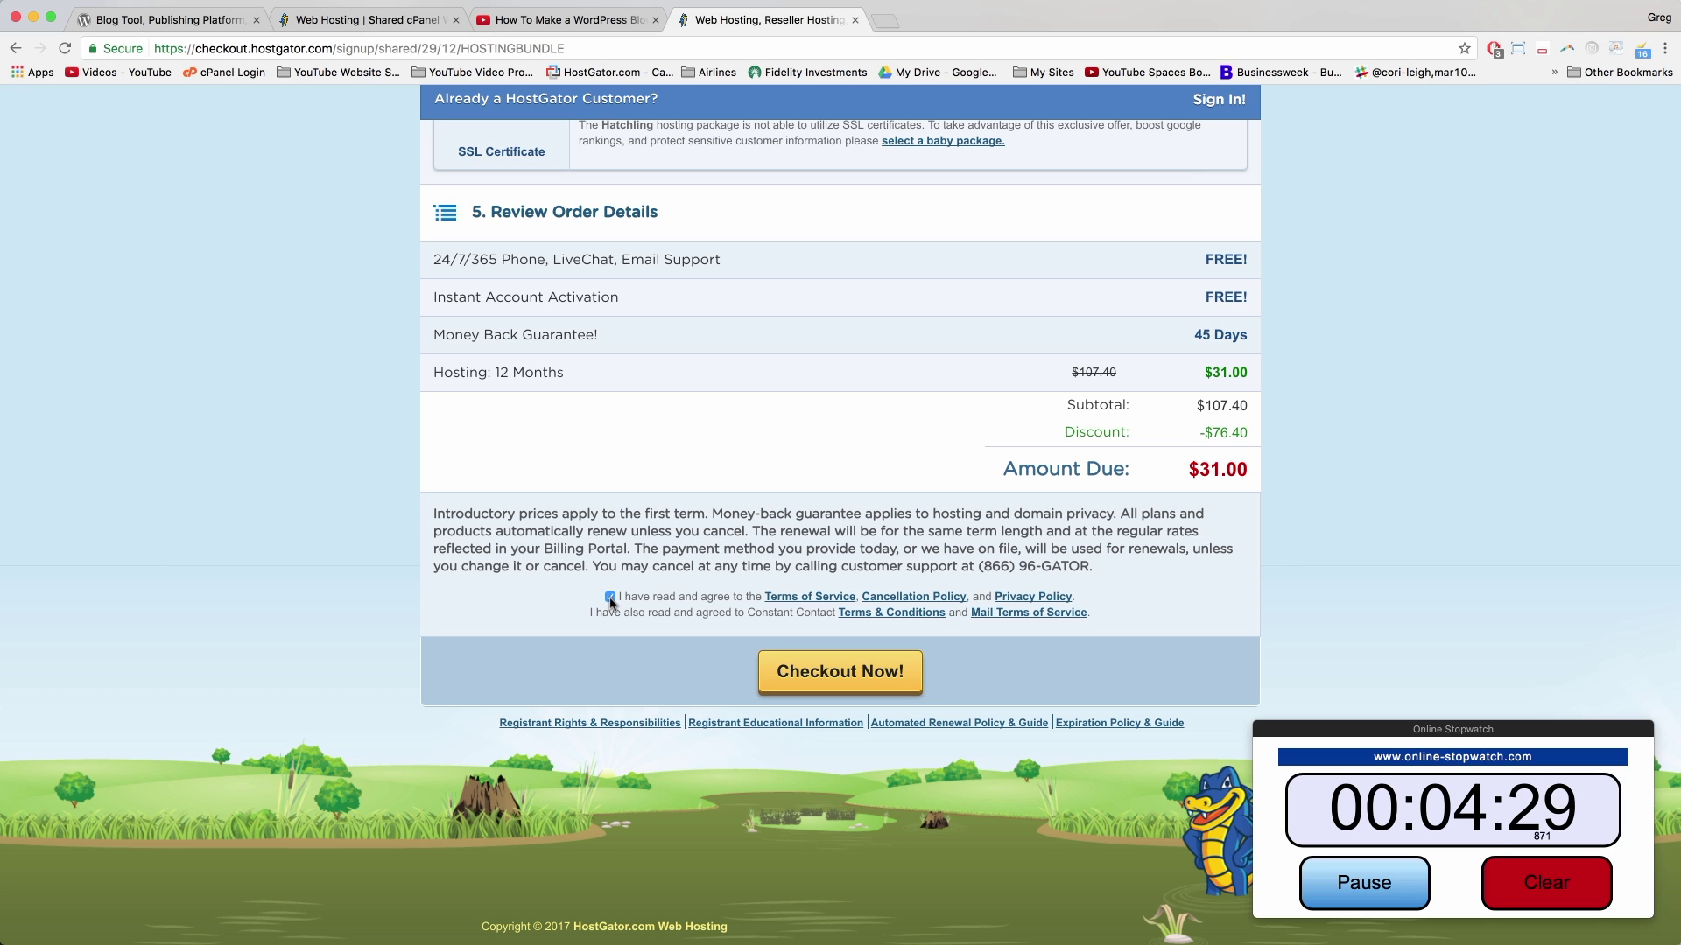
{"action": "scroll", "coordinate": [731, 607], "scroll_direction": "down", "scroll_amount": 1}
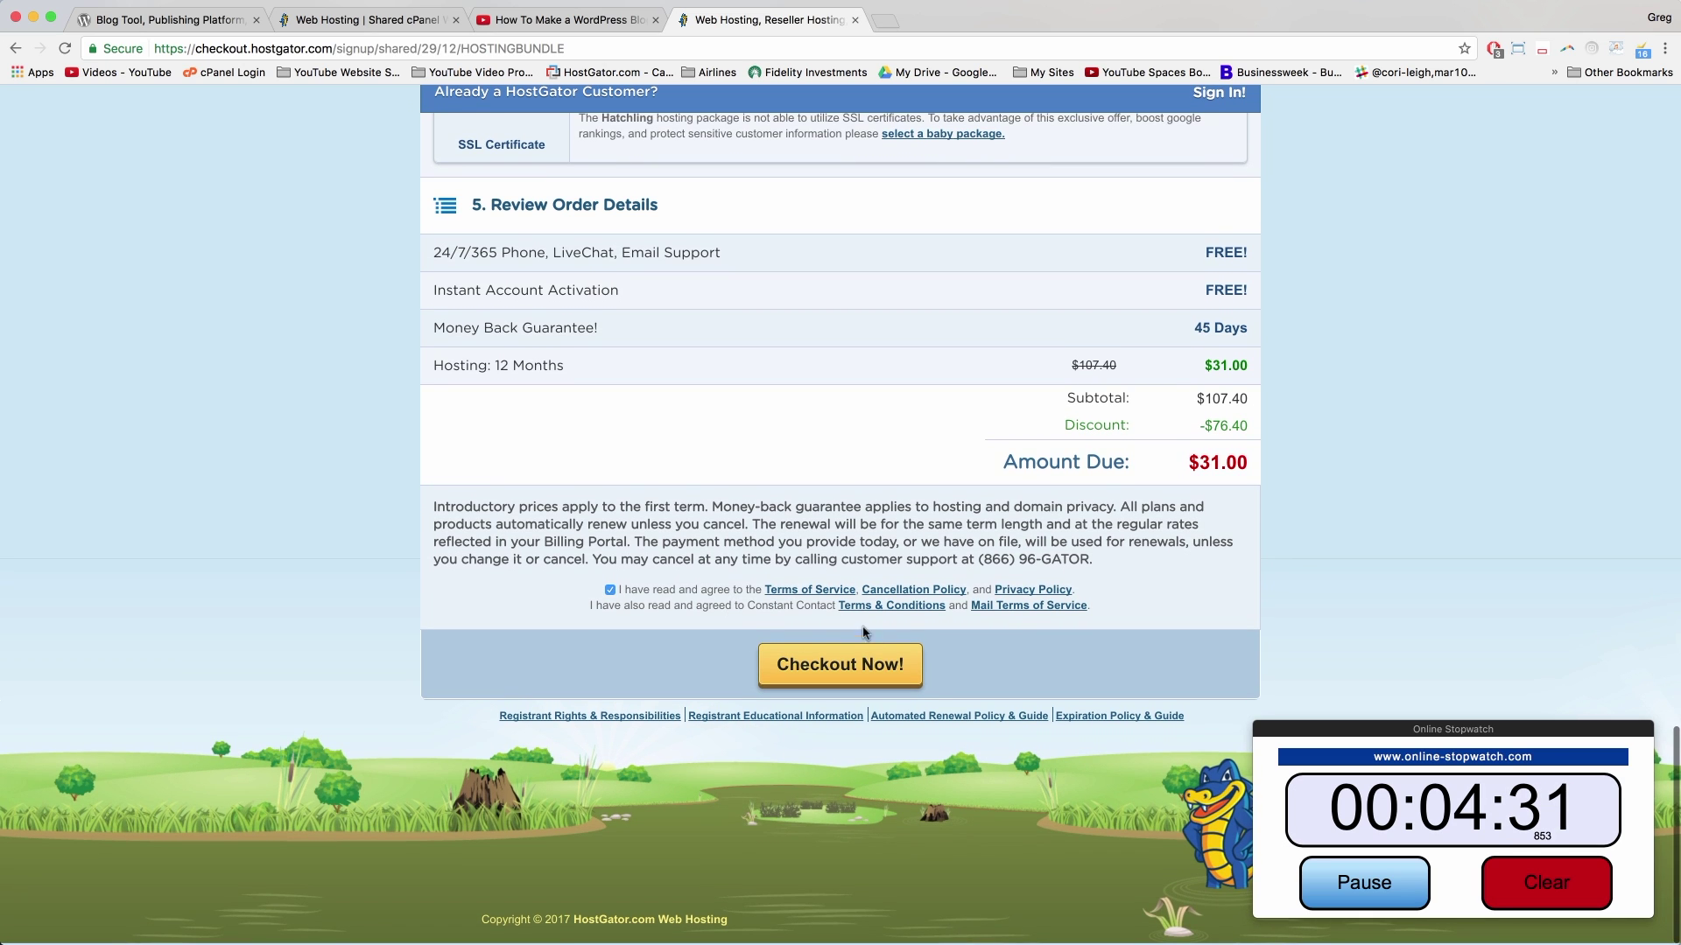
{"action": "left_click", "coordinate": [839, 668]}
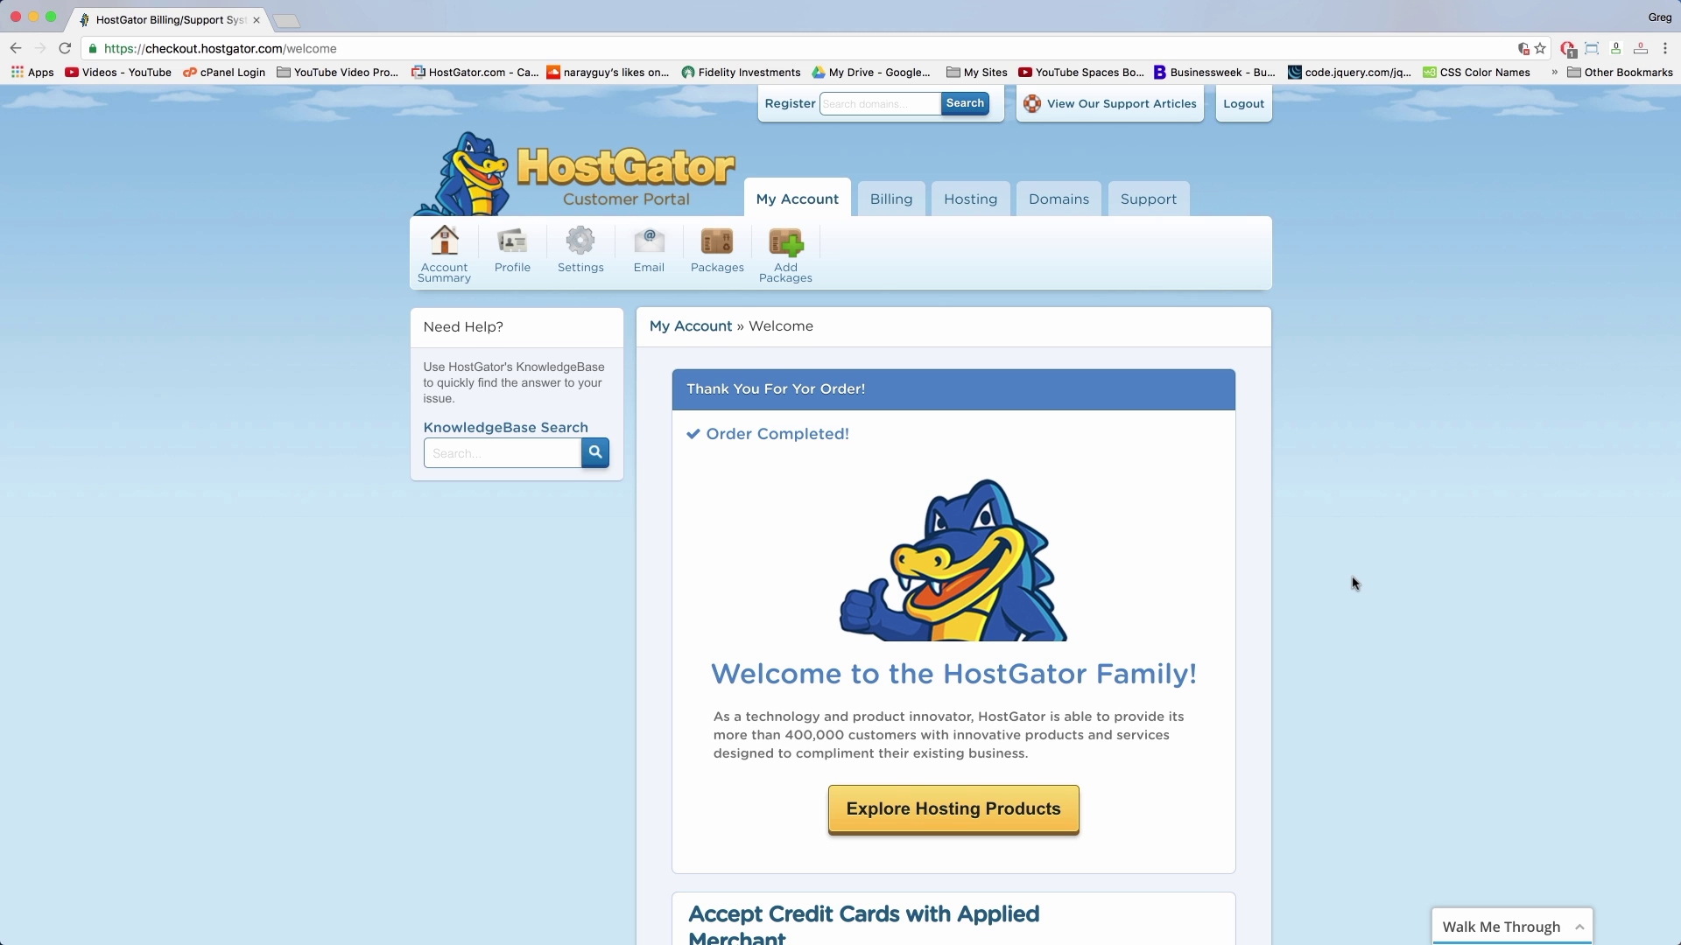
{"action": "scroll", "coordinate": [1353, 583], "scroll_direction": "down", "scroll_amount": 8}
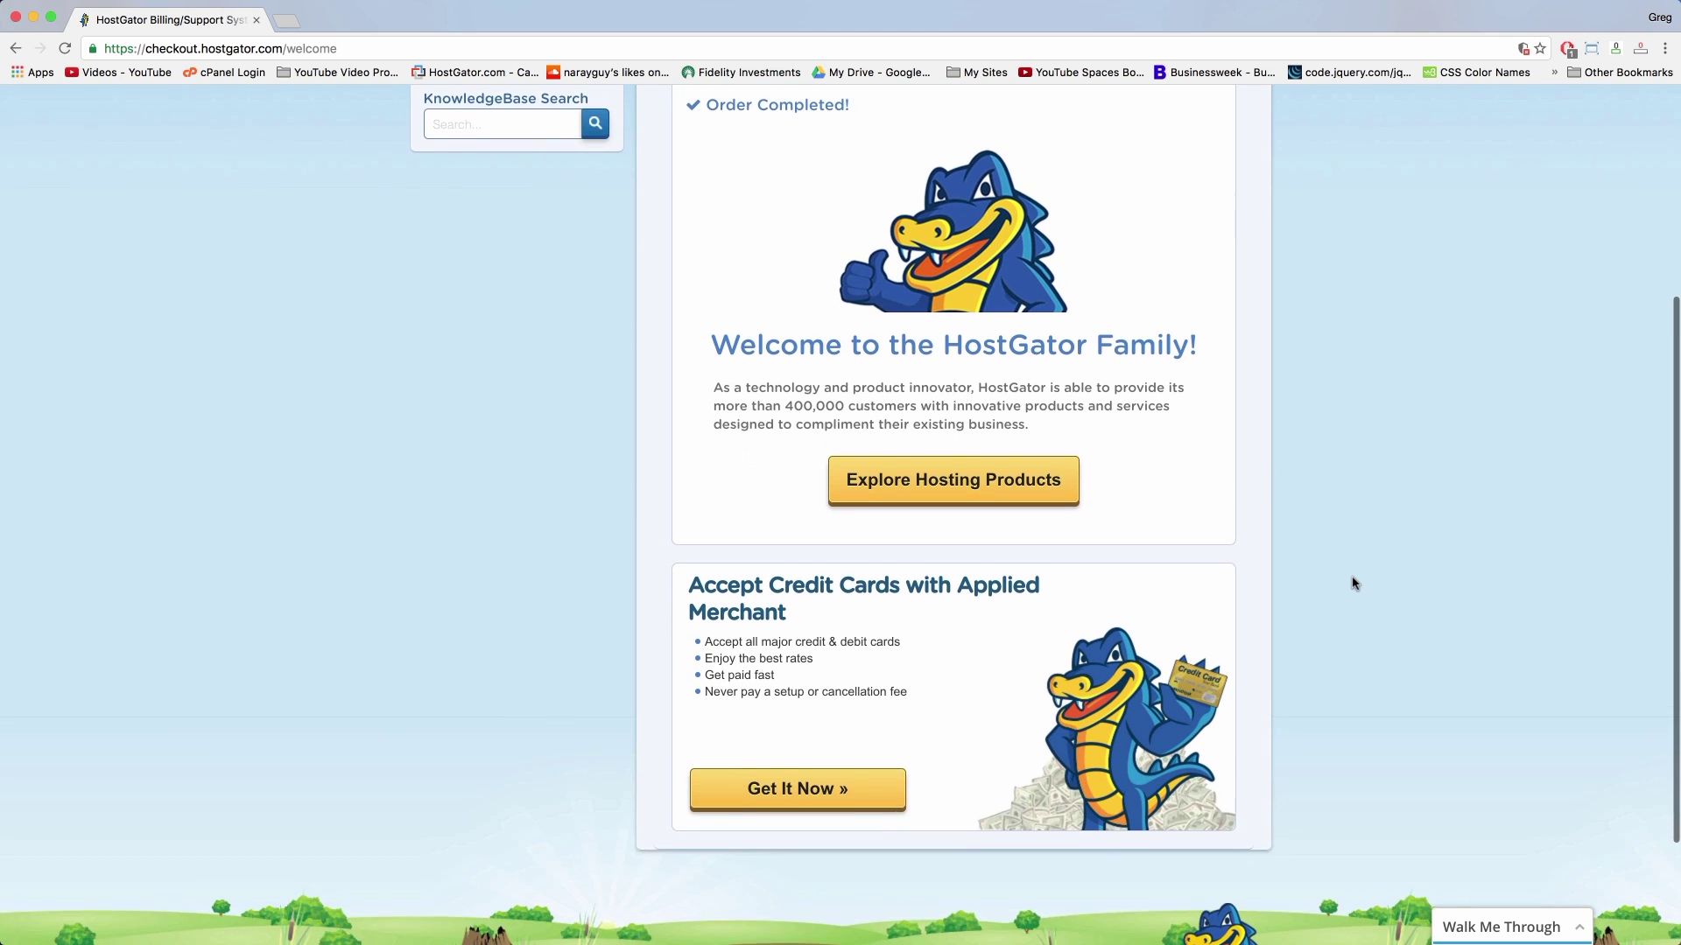
{"action": "scroll", "coordinate": [1353, 583], "scroll_direction": "down", "scroll_amount": 3}
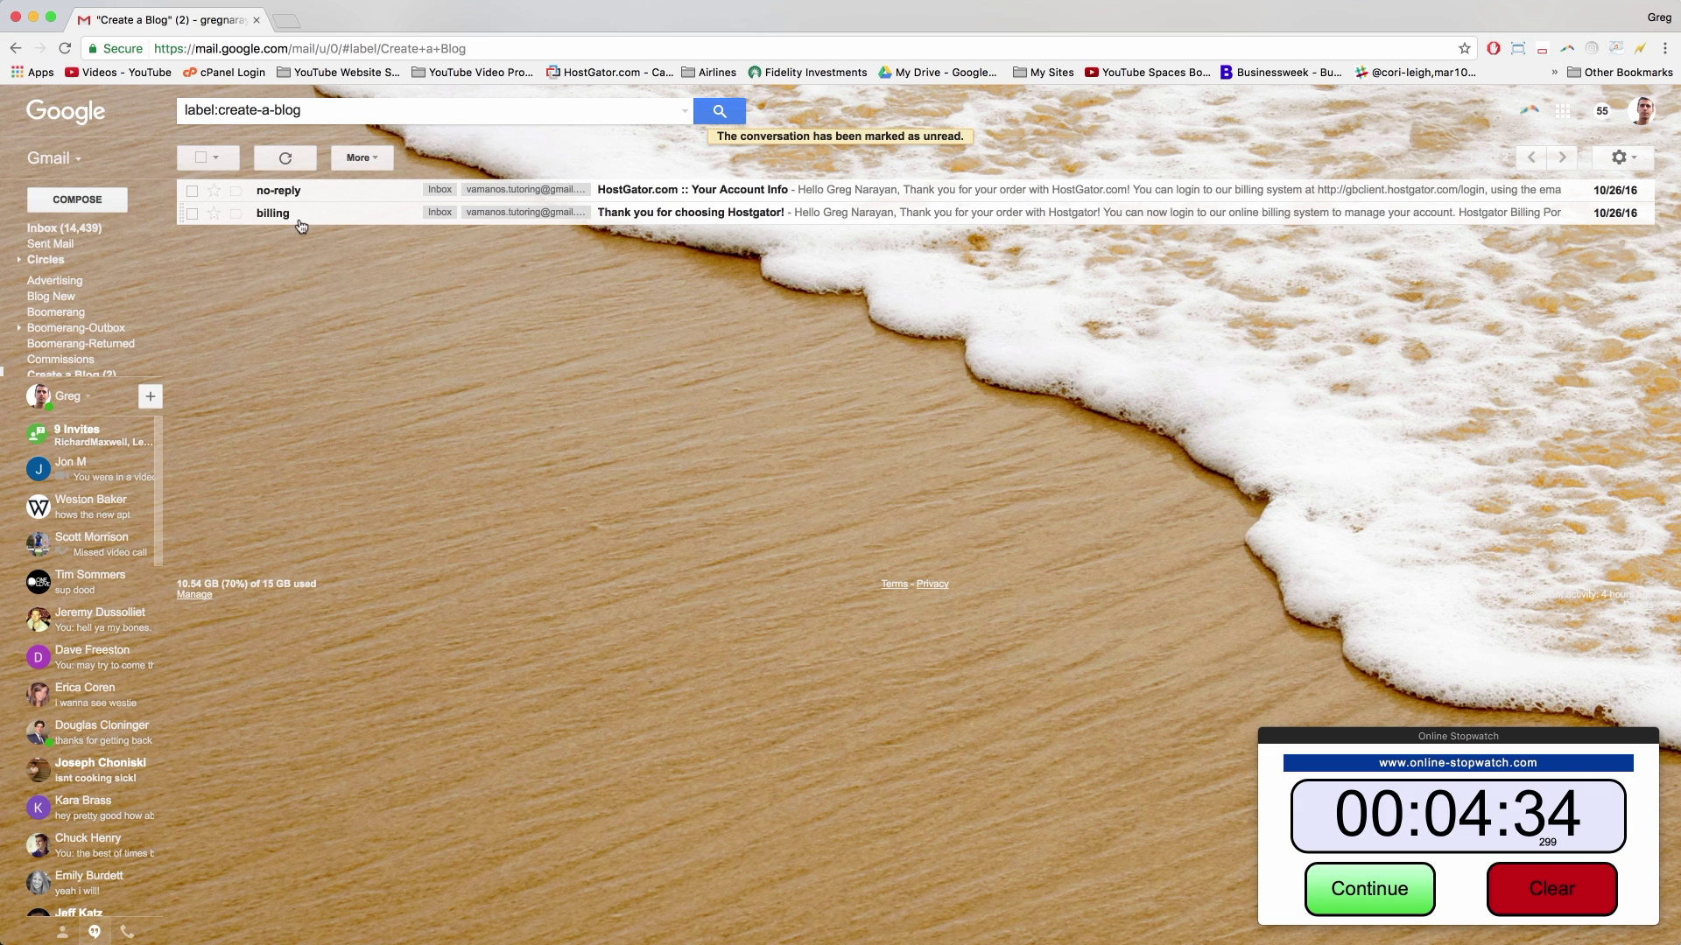
Step: Open the 'Thank you for choosing Hostgator!' message from billing in the Create a Blog list
{"action": "mouse_move", "coordinate": [290, 224]}
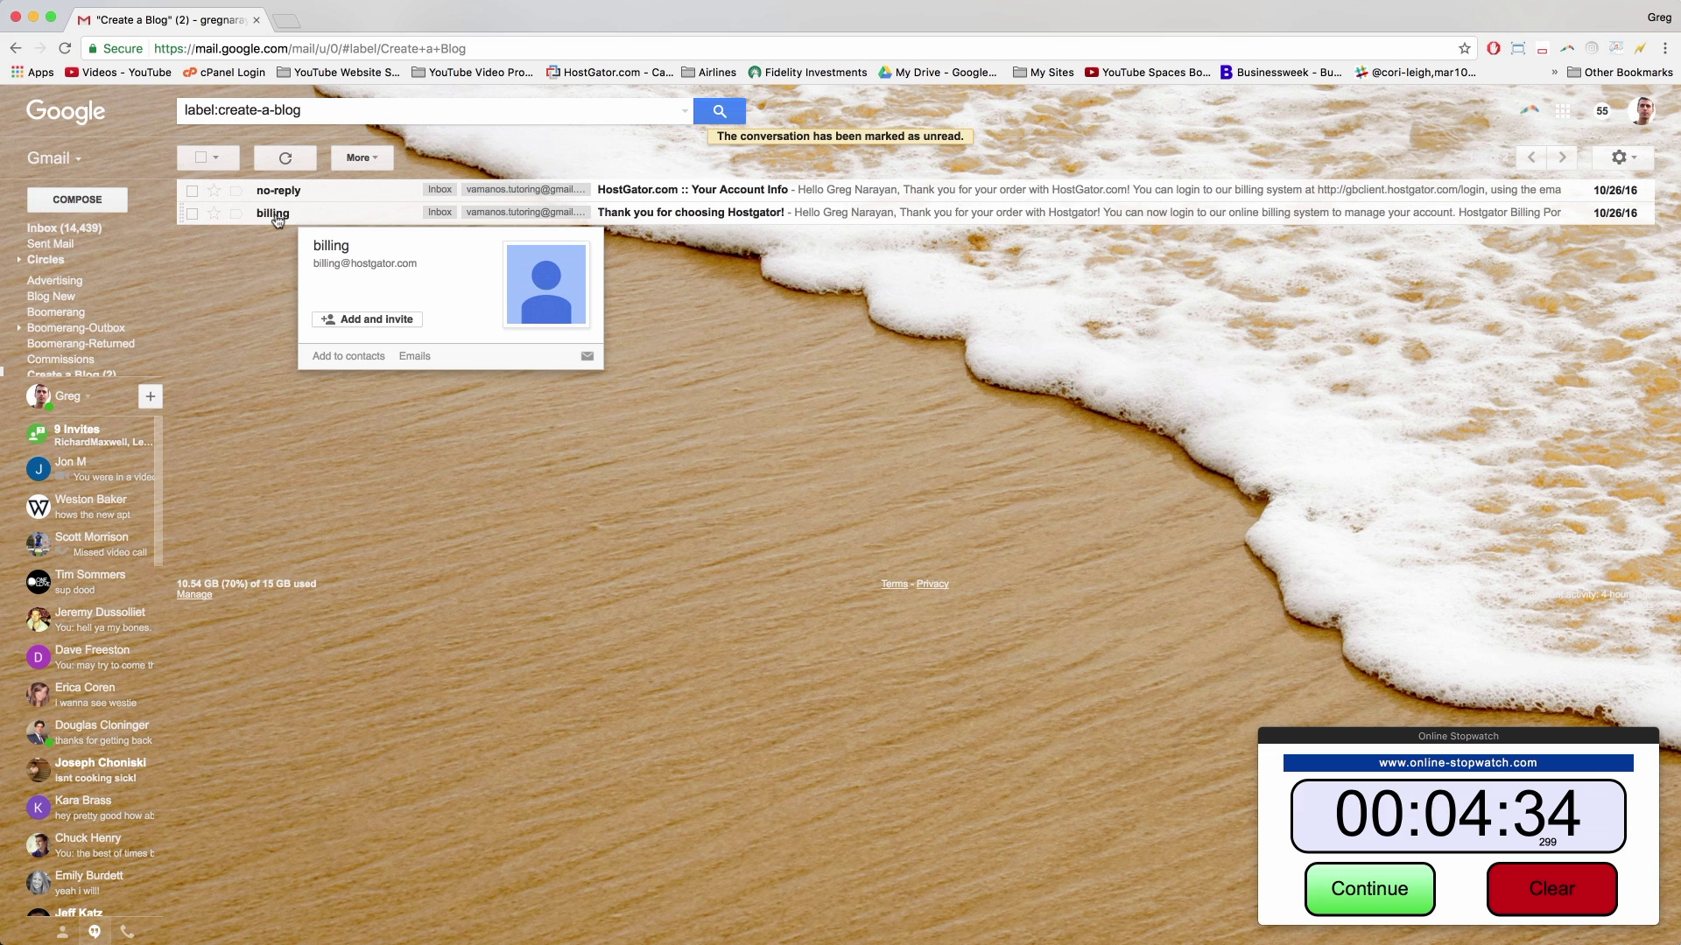
{"action": "left_click", "coordinate": [277, 219]}
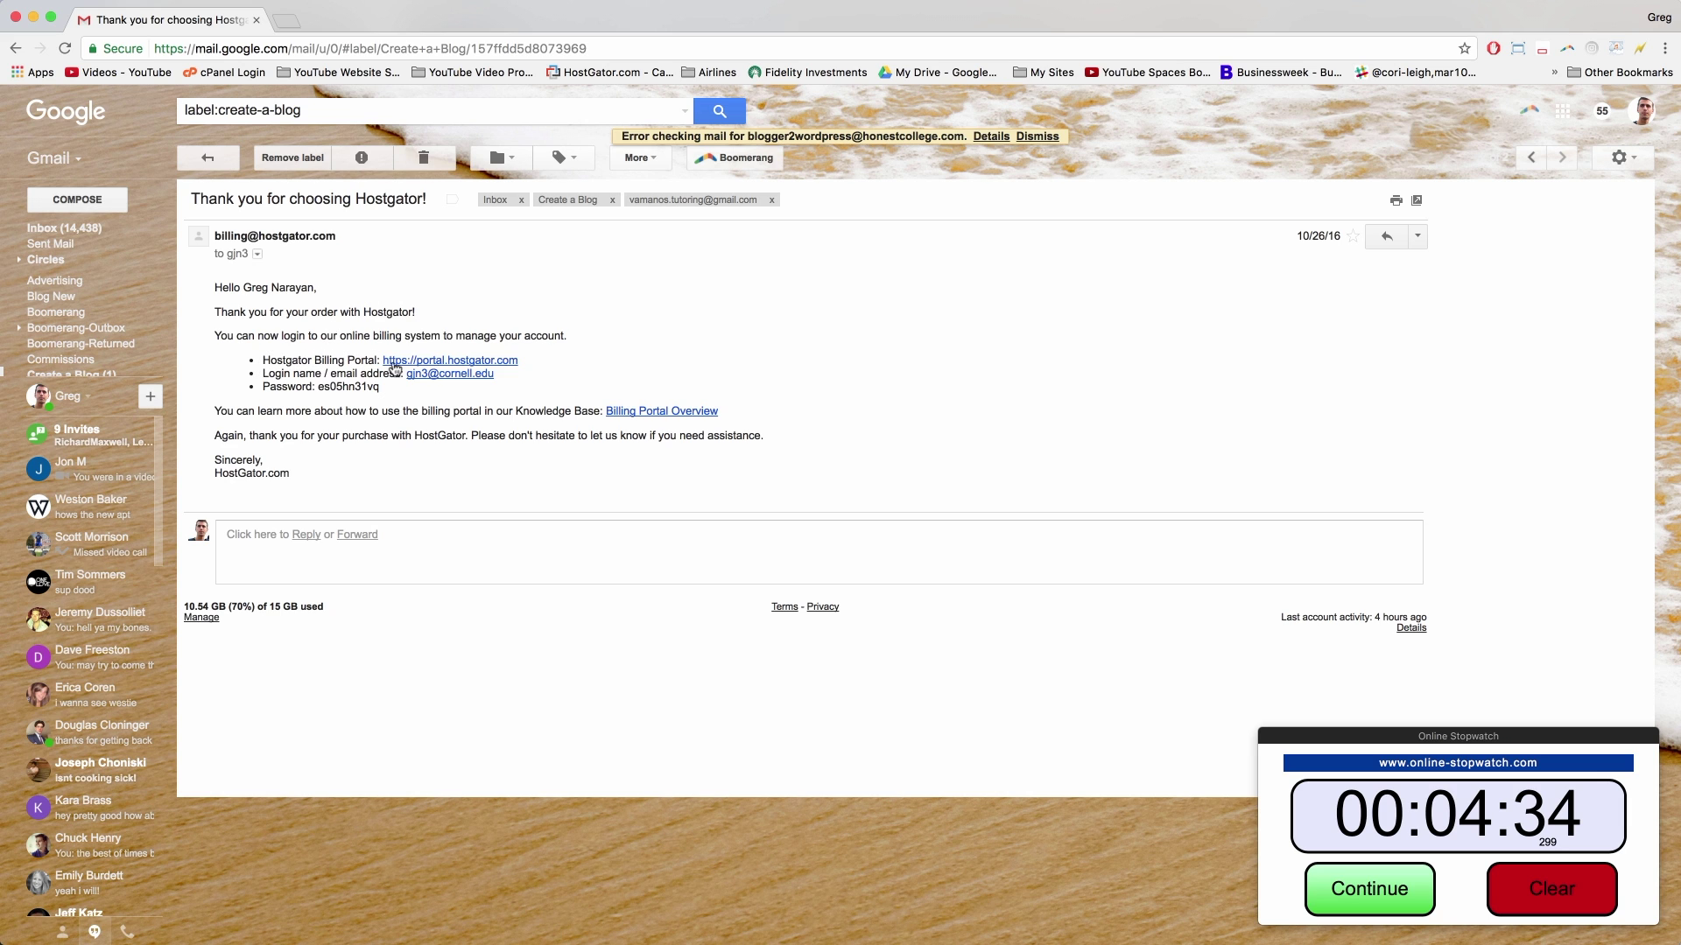
Step: Follow the portal.hostgator.com link, log in, open the Hosting tab, then return to Gmail
{"action": "left_click", "coordinate": [417, 364]}
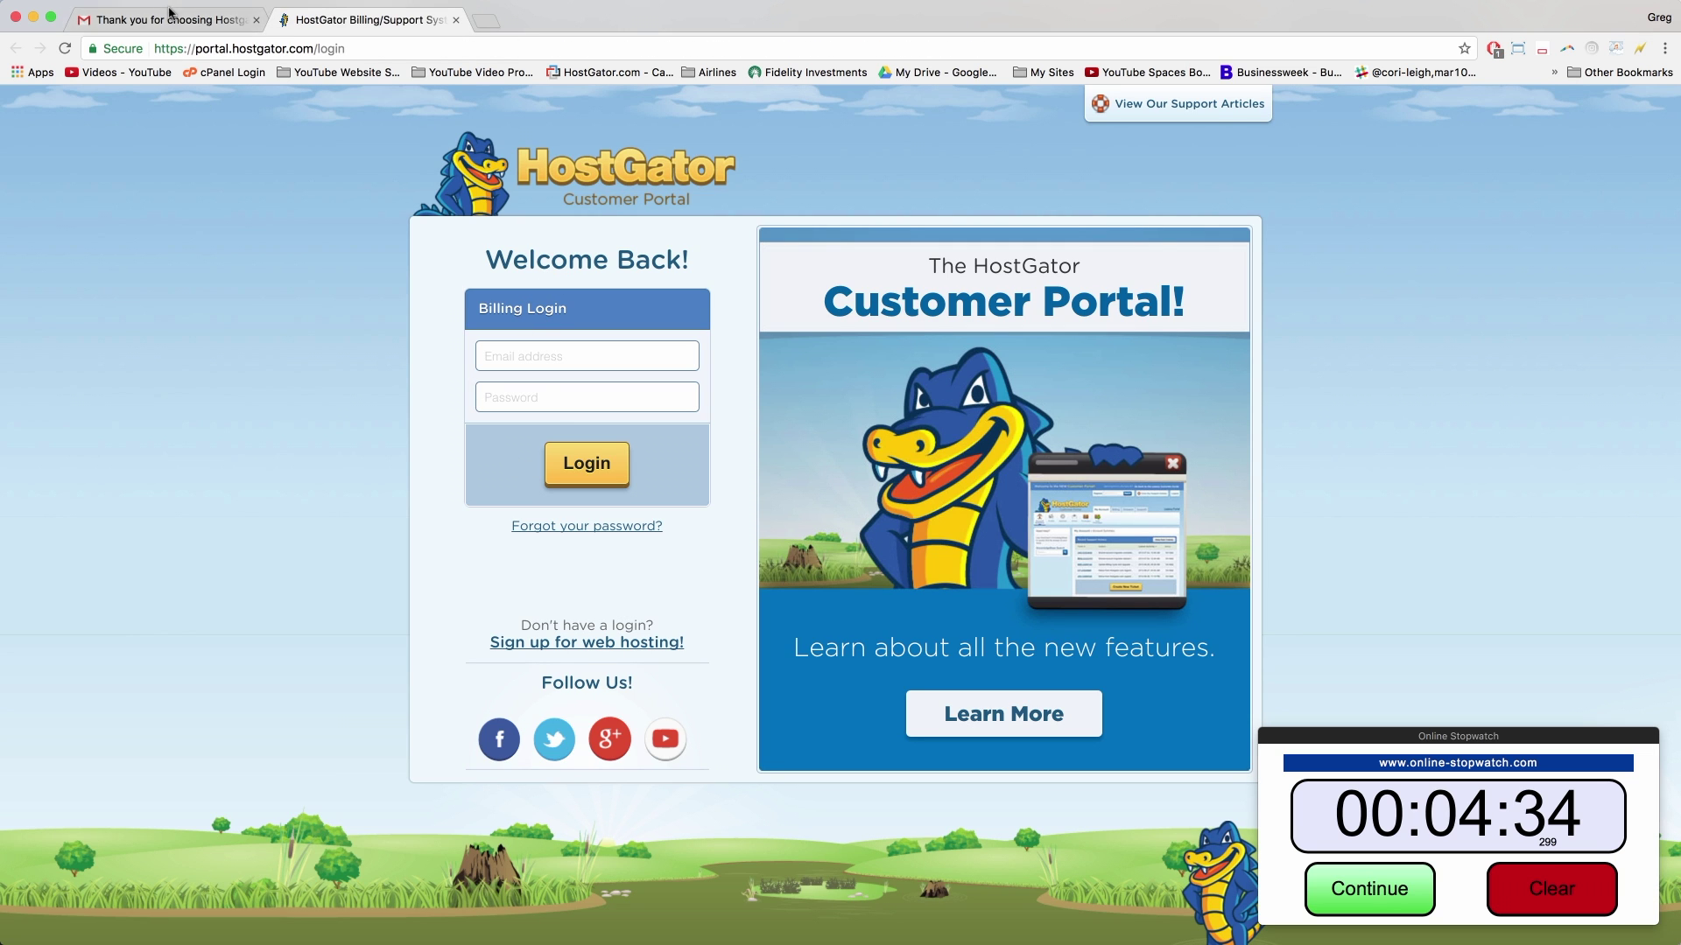
{"action": "left_click", "coordinate": [585, 464]}
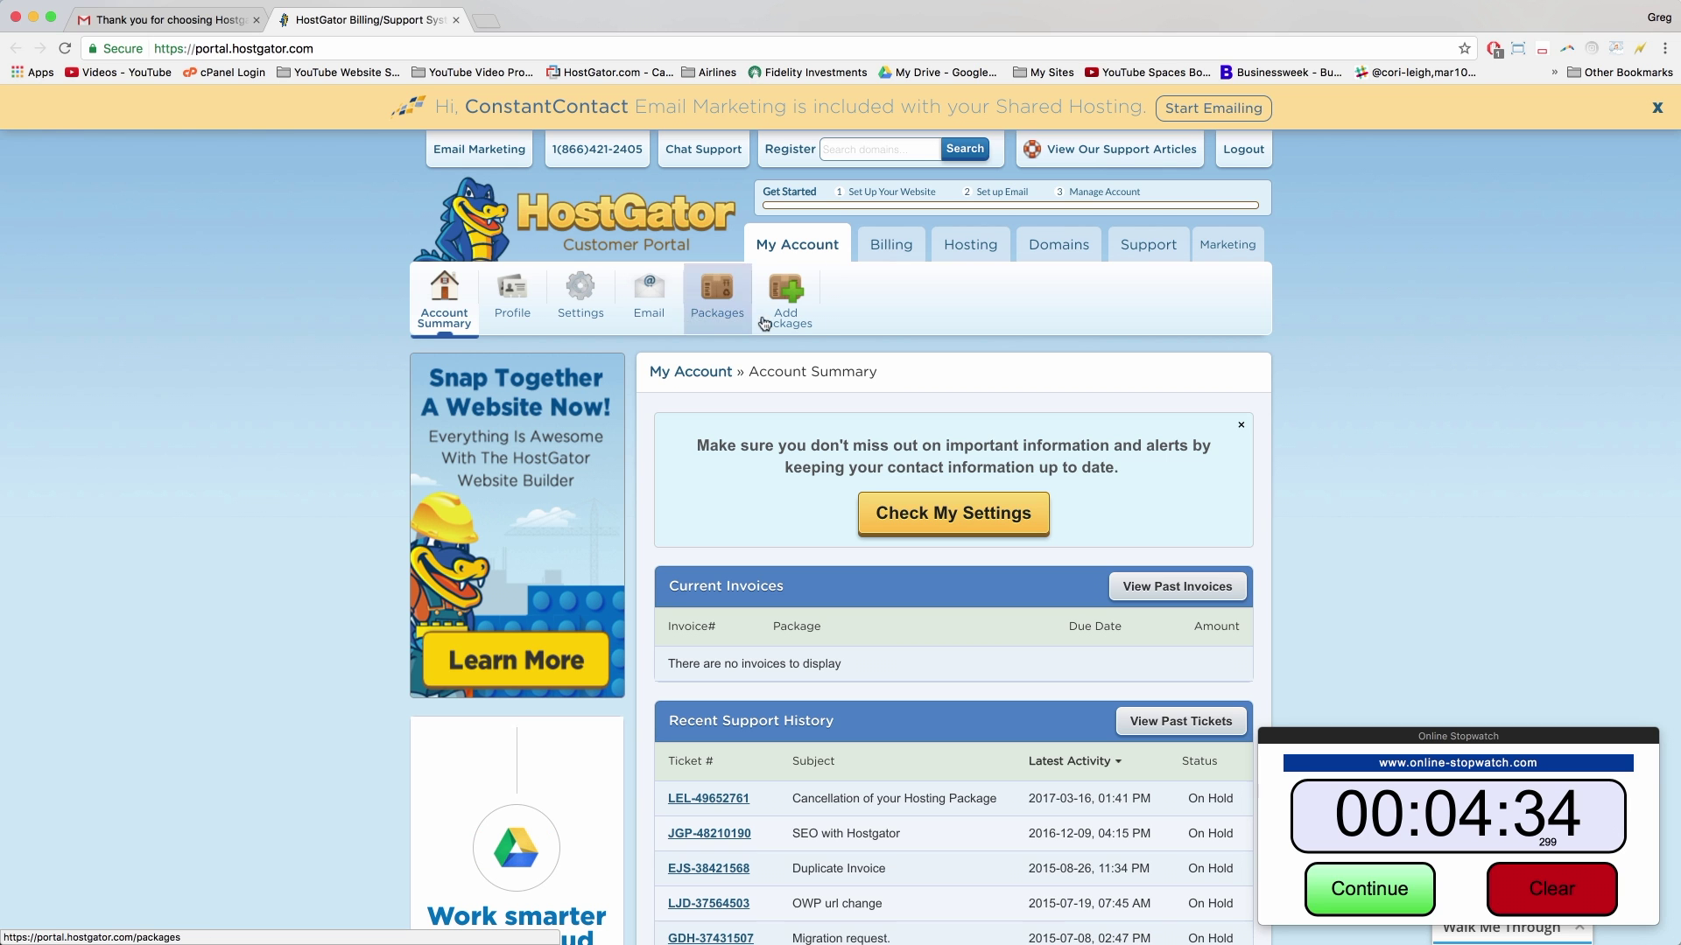
{"action": "scroll", "coordinate": [788, 357], "scroll_direction": "down", "scroll_amount": 8}
{"action": "scroll", "coordinate": [789, 356], "scroll_direction": "up", "scroll_amount": 8}
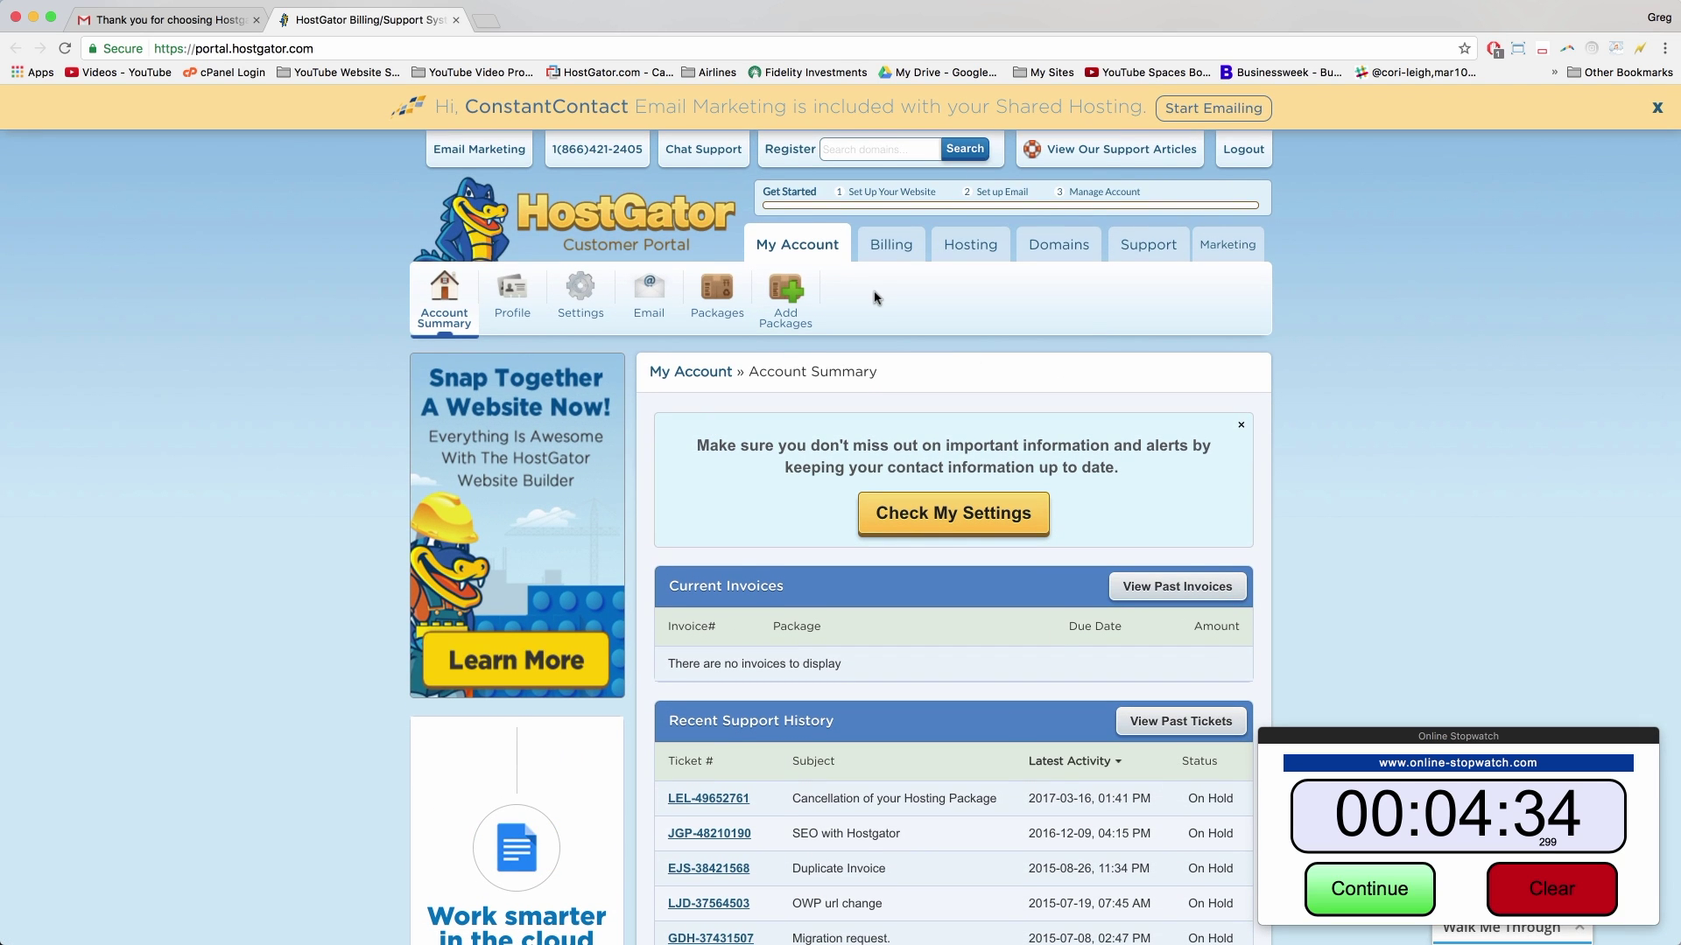
{"action": "left_click", "coordinate": [973, 251]}
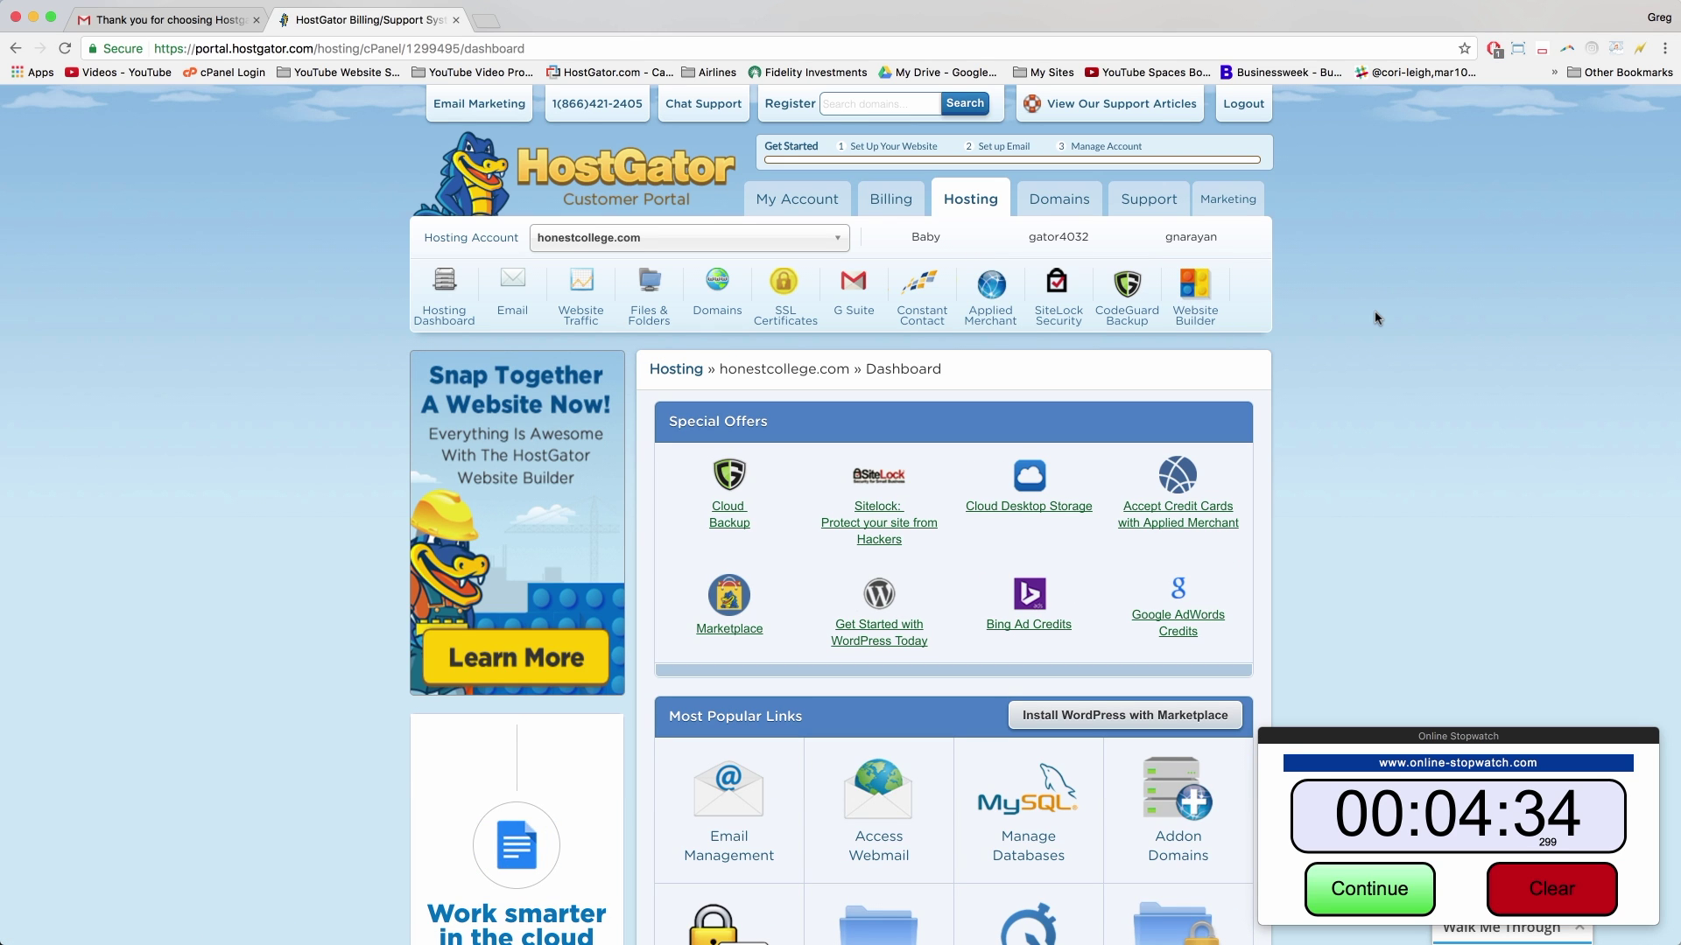
{"action": "left_click", "coordinate": [163, 18]}
Step: Return to the Gmail message list and open the 'Your Account Info' email
{"action": "left_click", "coordinate": [15, 48]}
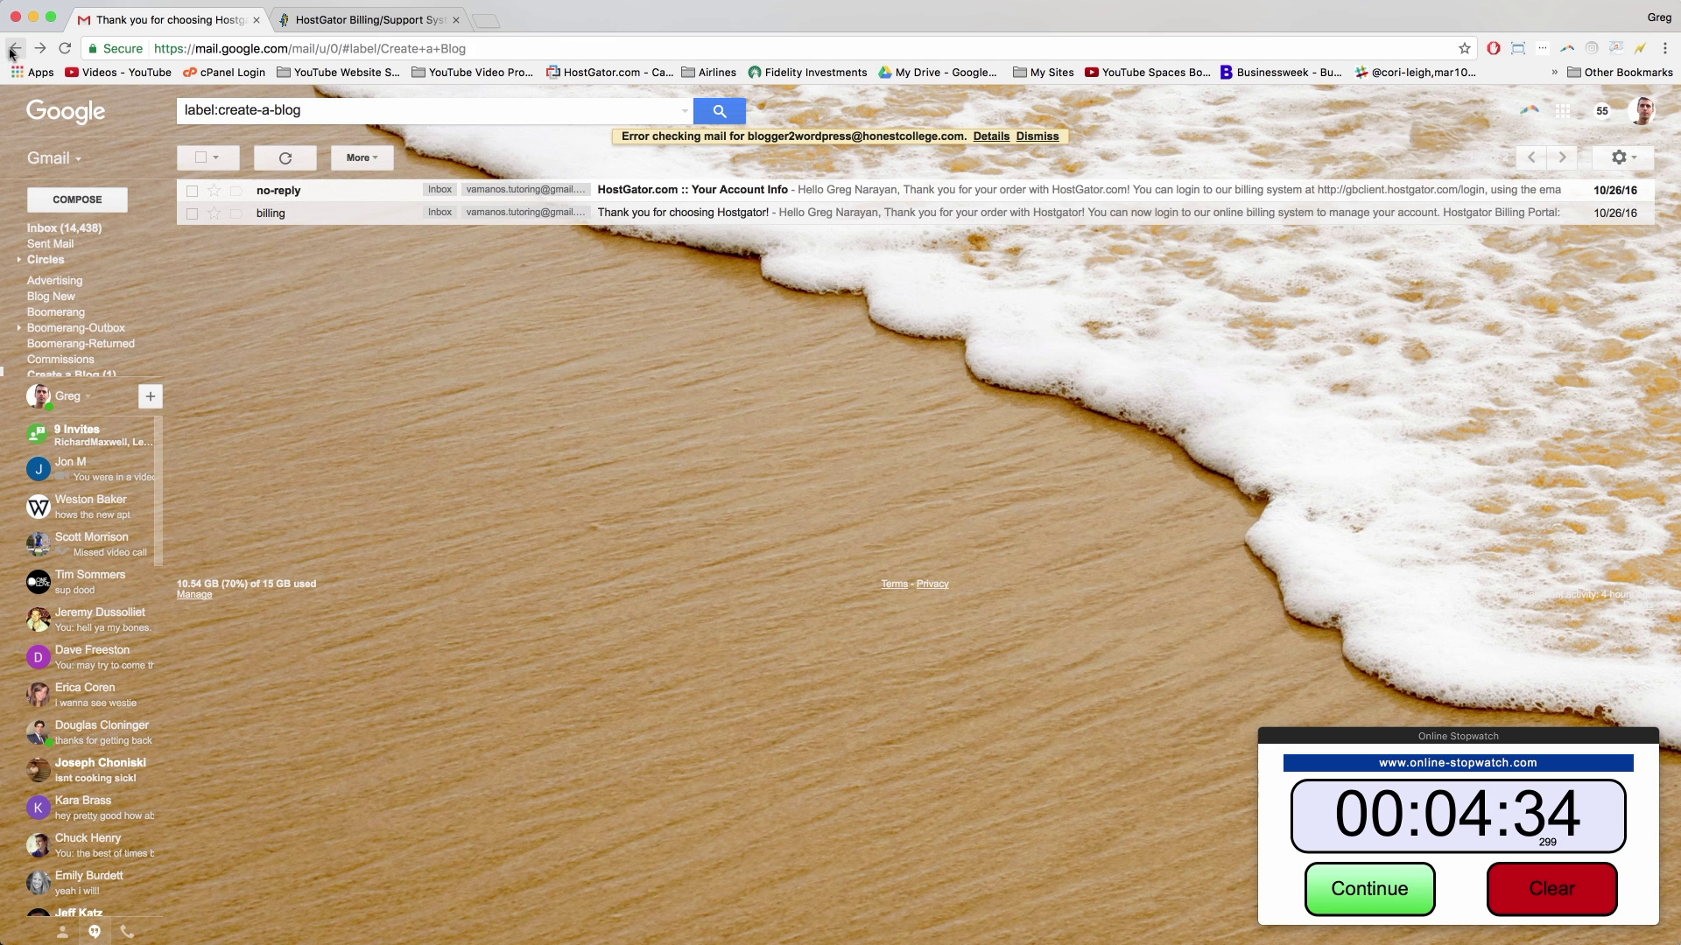
{"action": "left_click", "coordinate": [281, 191]}
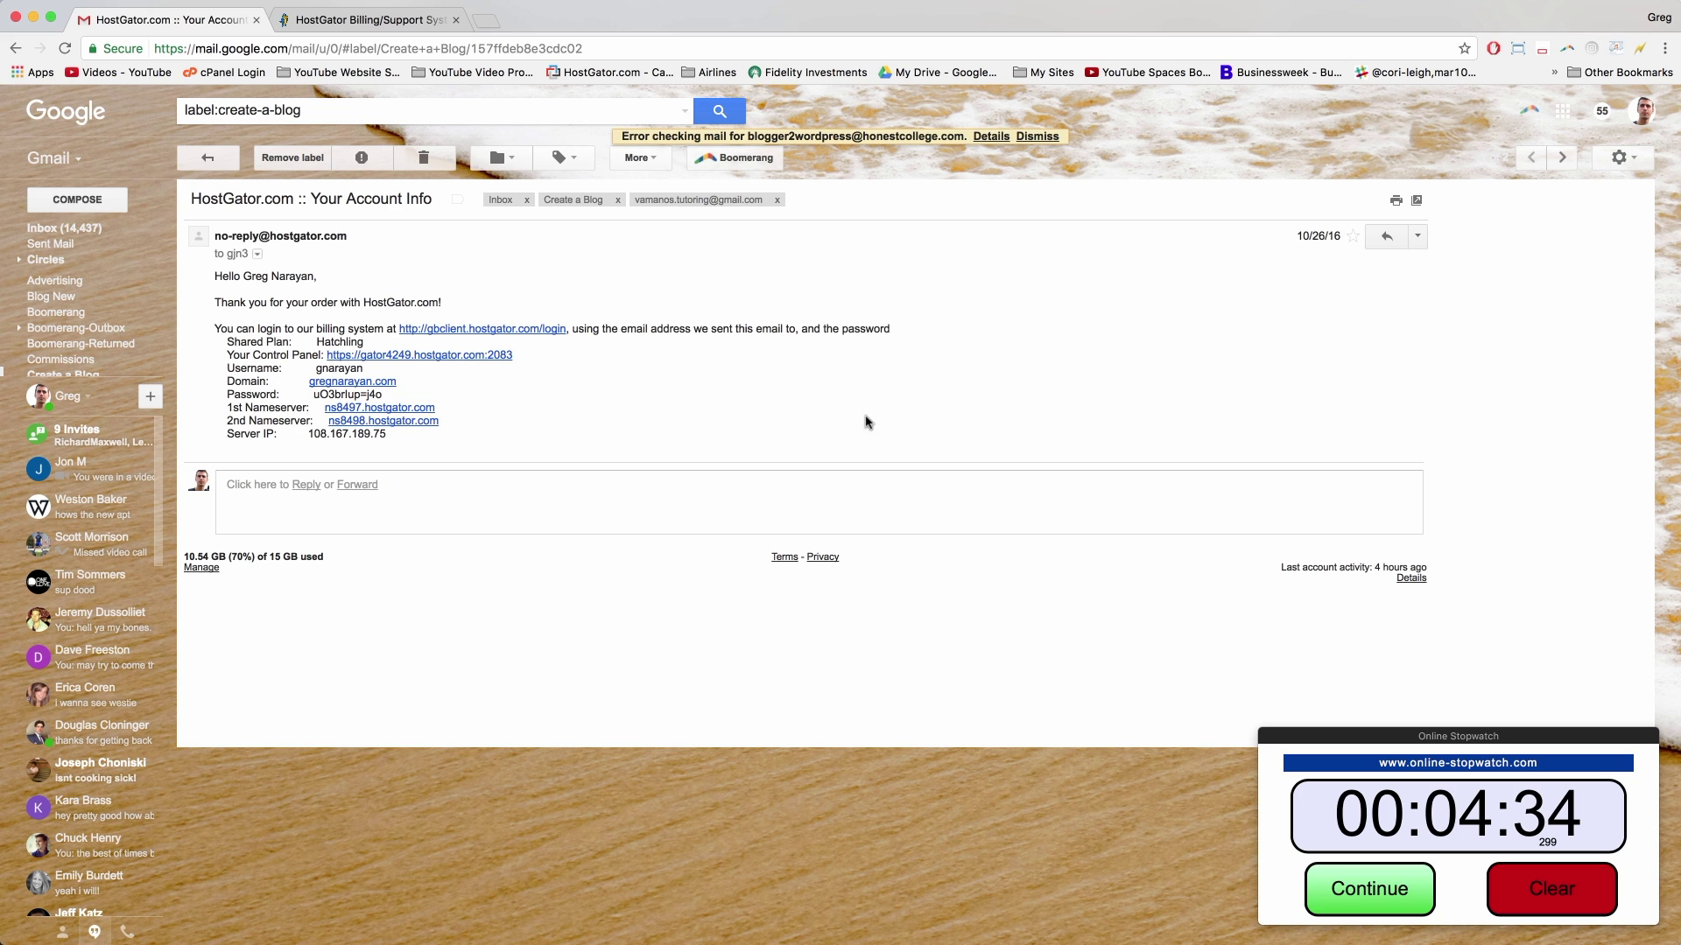
{"action": "left_click", "coordinate": [1371, 899]}
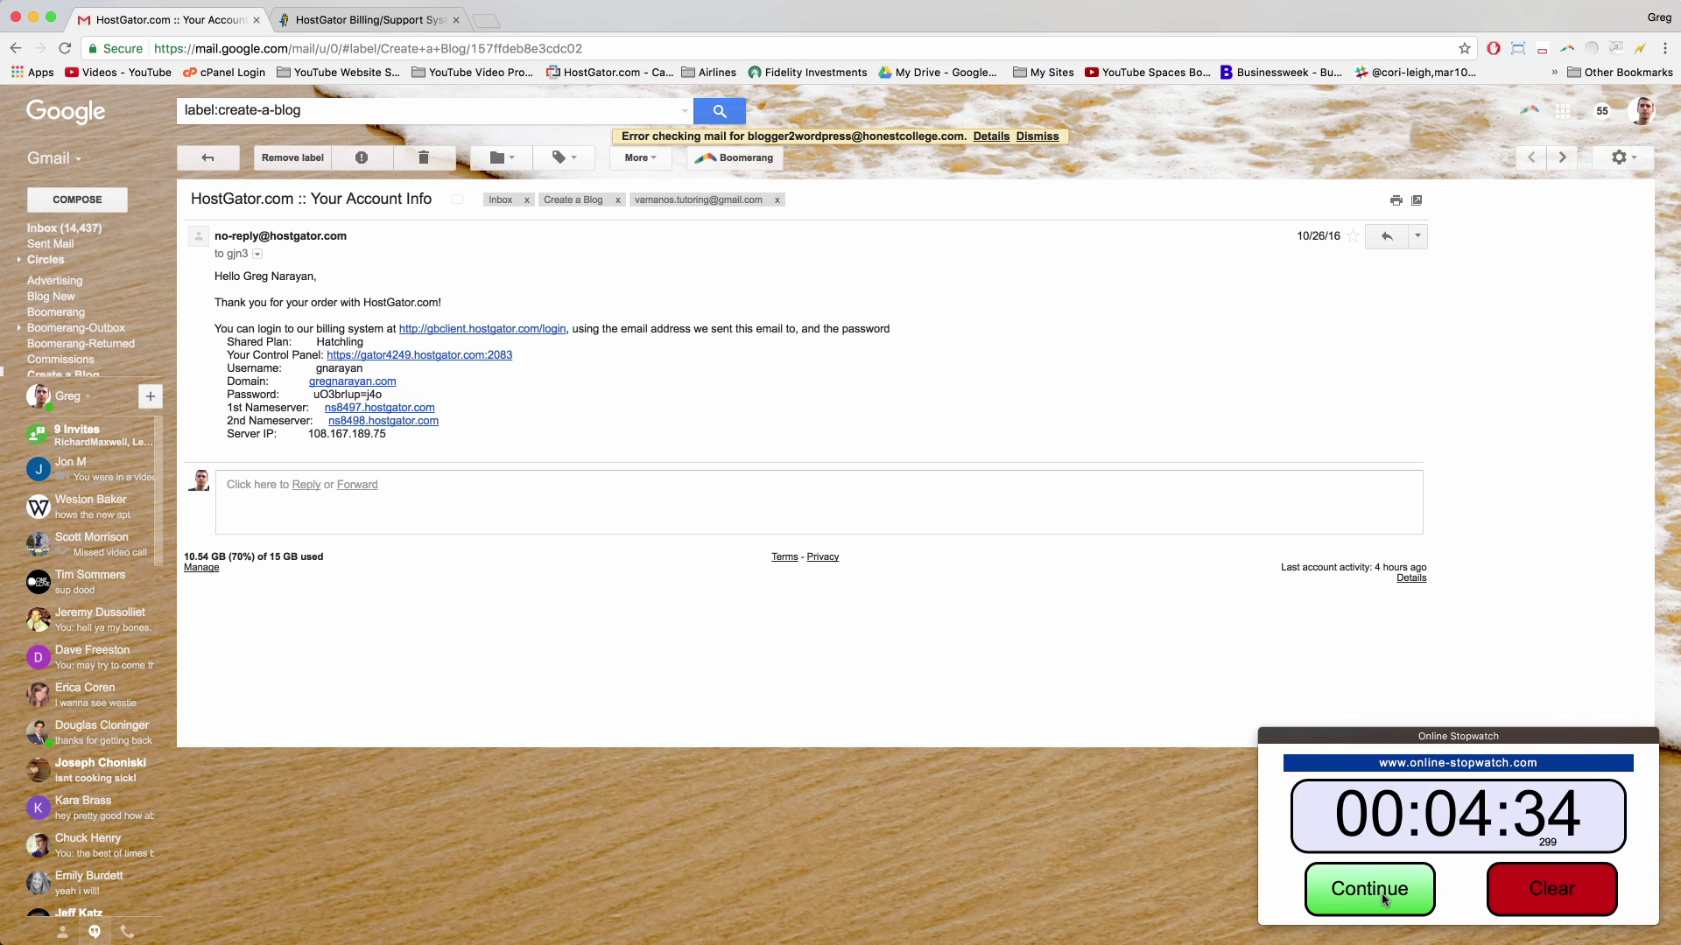
{"action": "left_click", "coordinate": [1384, 900]}
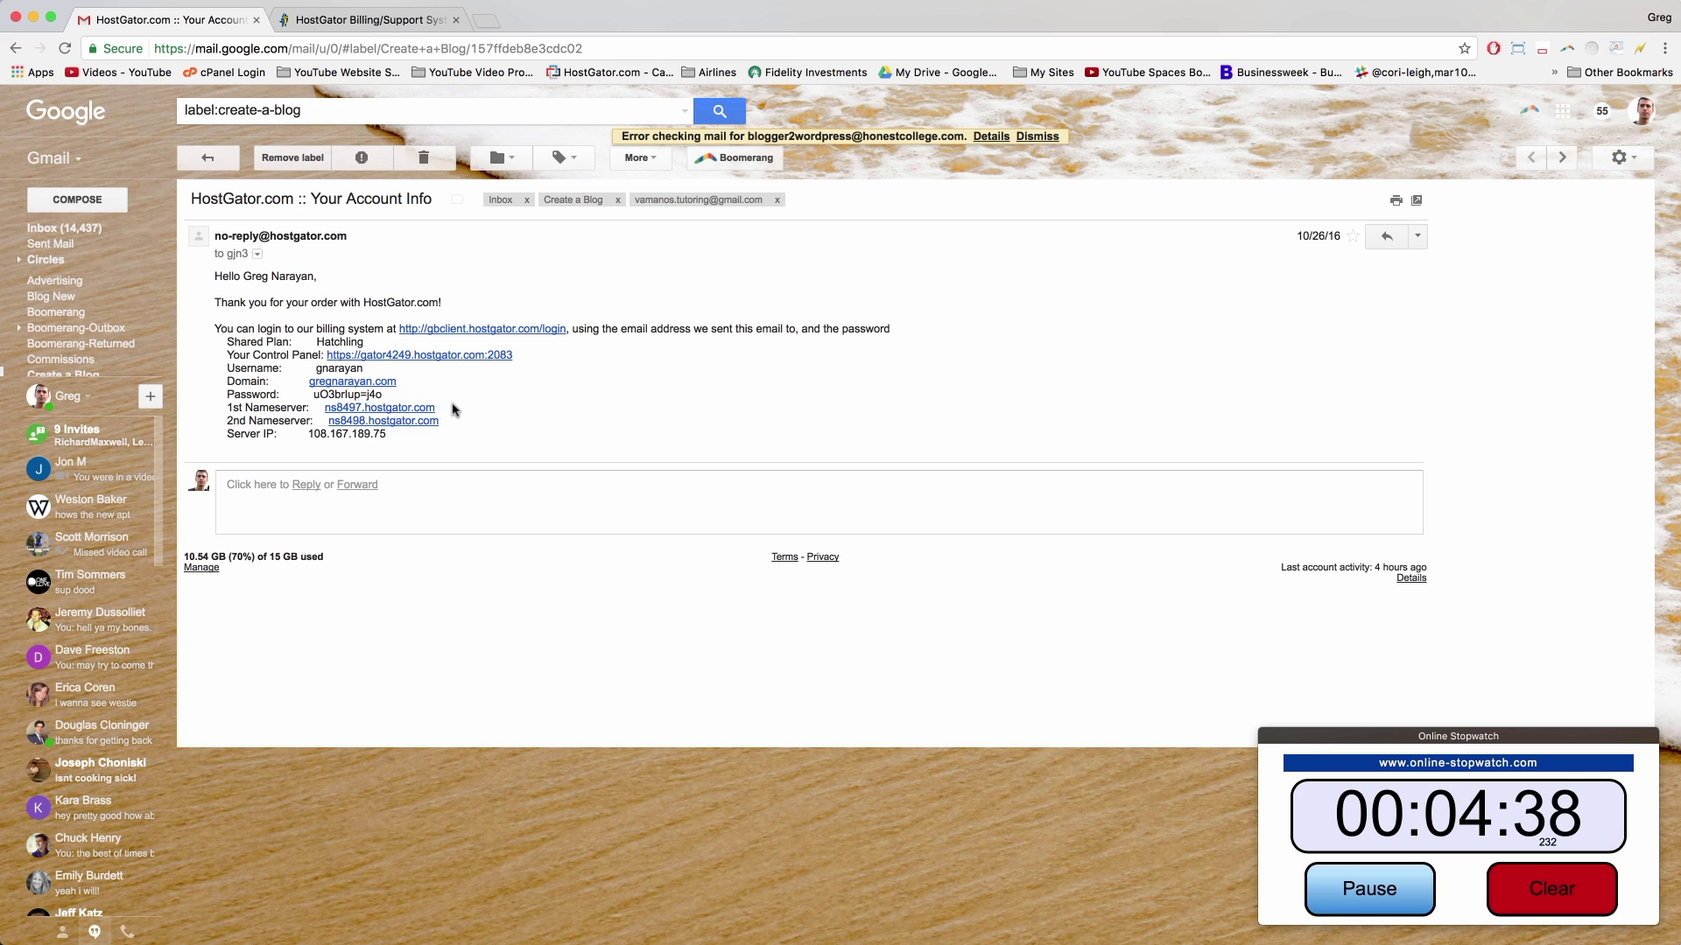
Step: Copy the first nameserver ns8497.hostgator.com and switch back to the HostGator portal tab
{"action": "left_click_drag", "start_coordinate": [454, 409], "coordinate": [325, 409]}
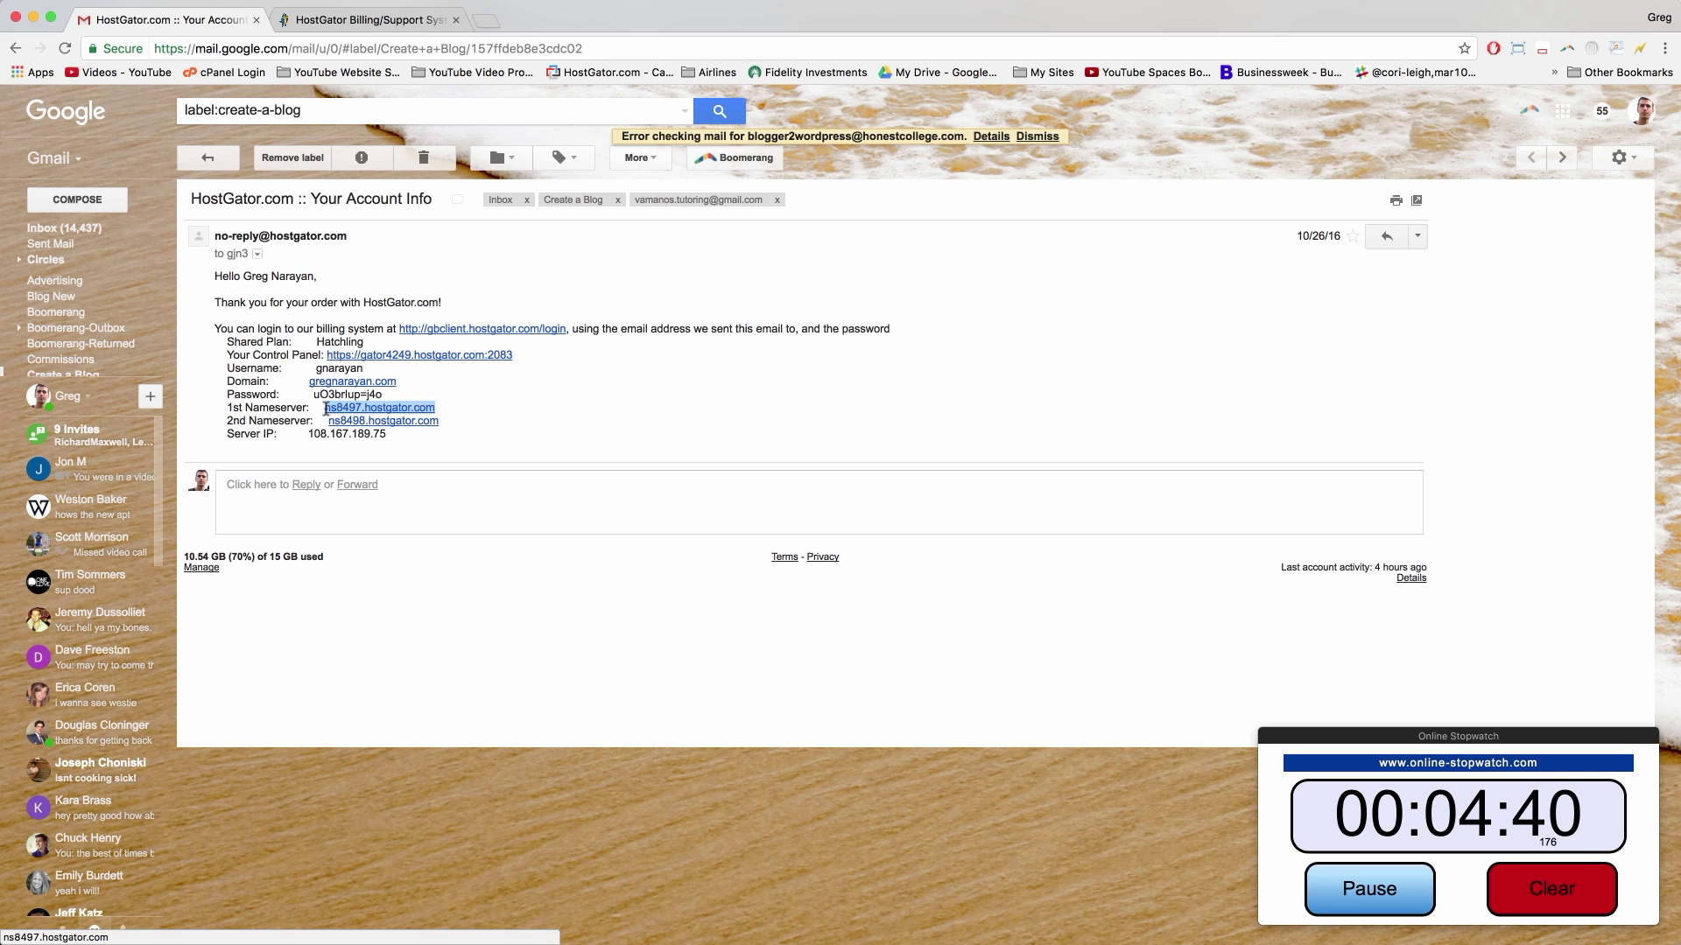
{"action": "right_click", "coordinate": [345, 410]}
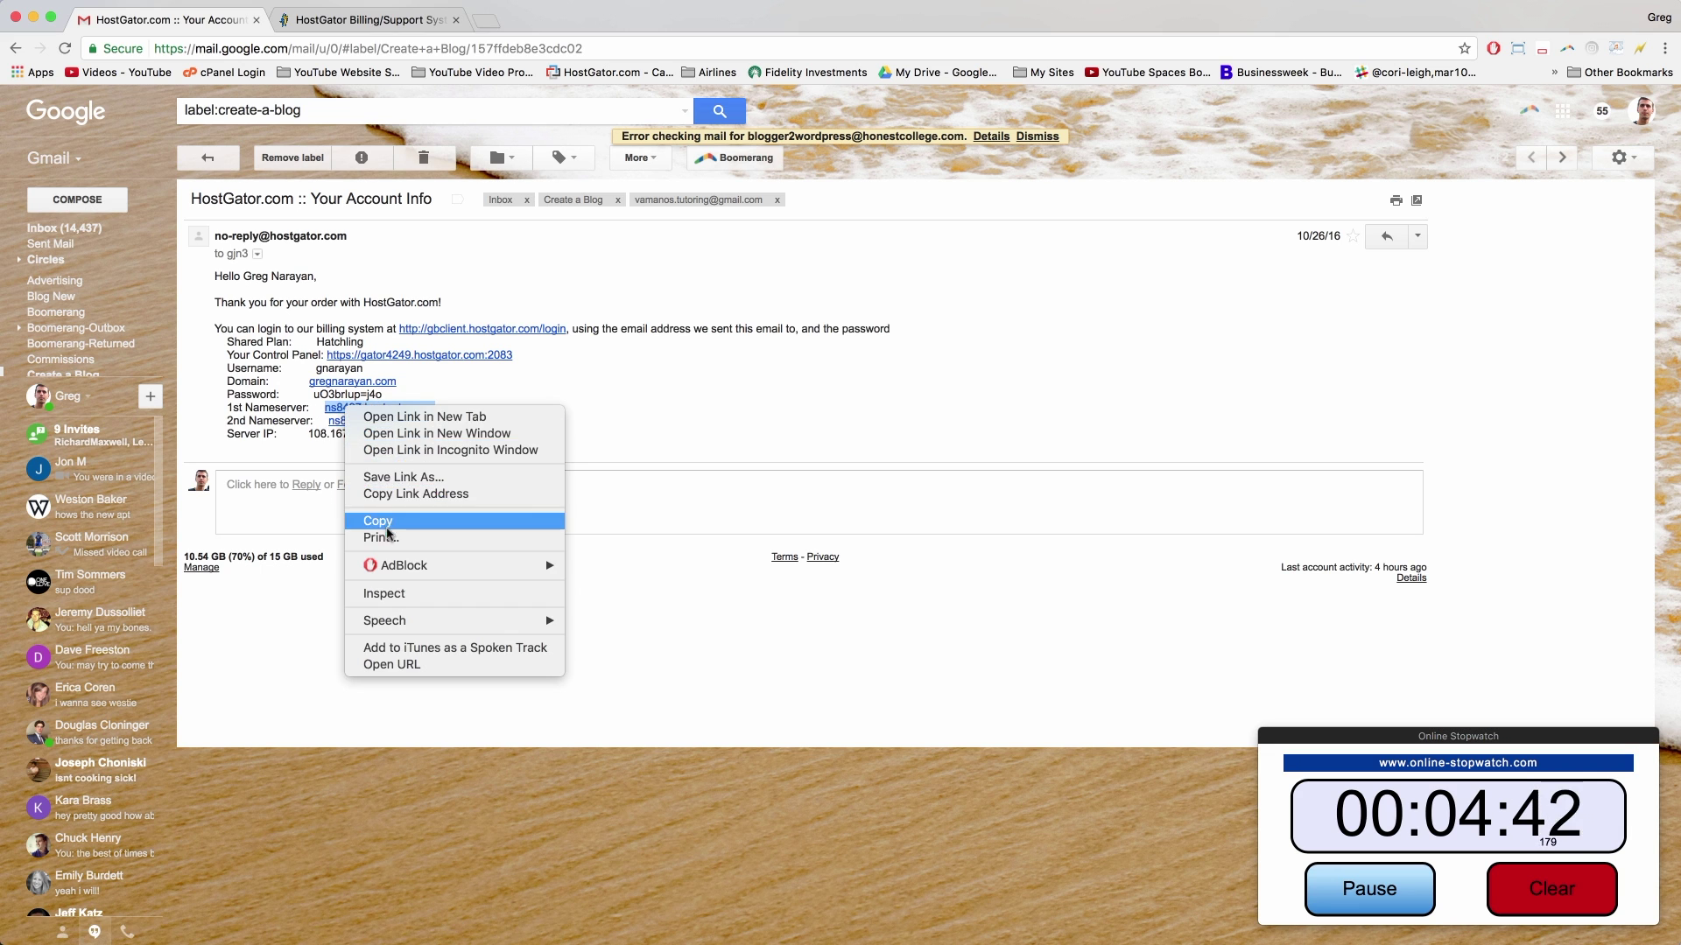
{"action": "left_click", "coordinate": [487, 524]}
{"action": "left_click", "coordinate": [574, 433]}
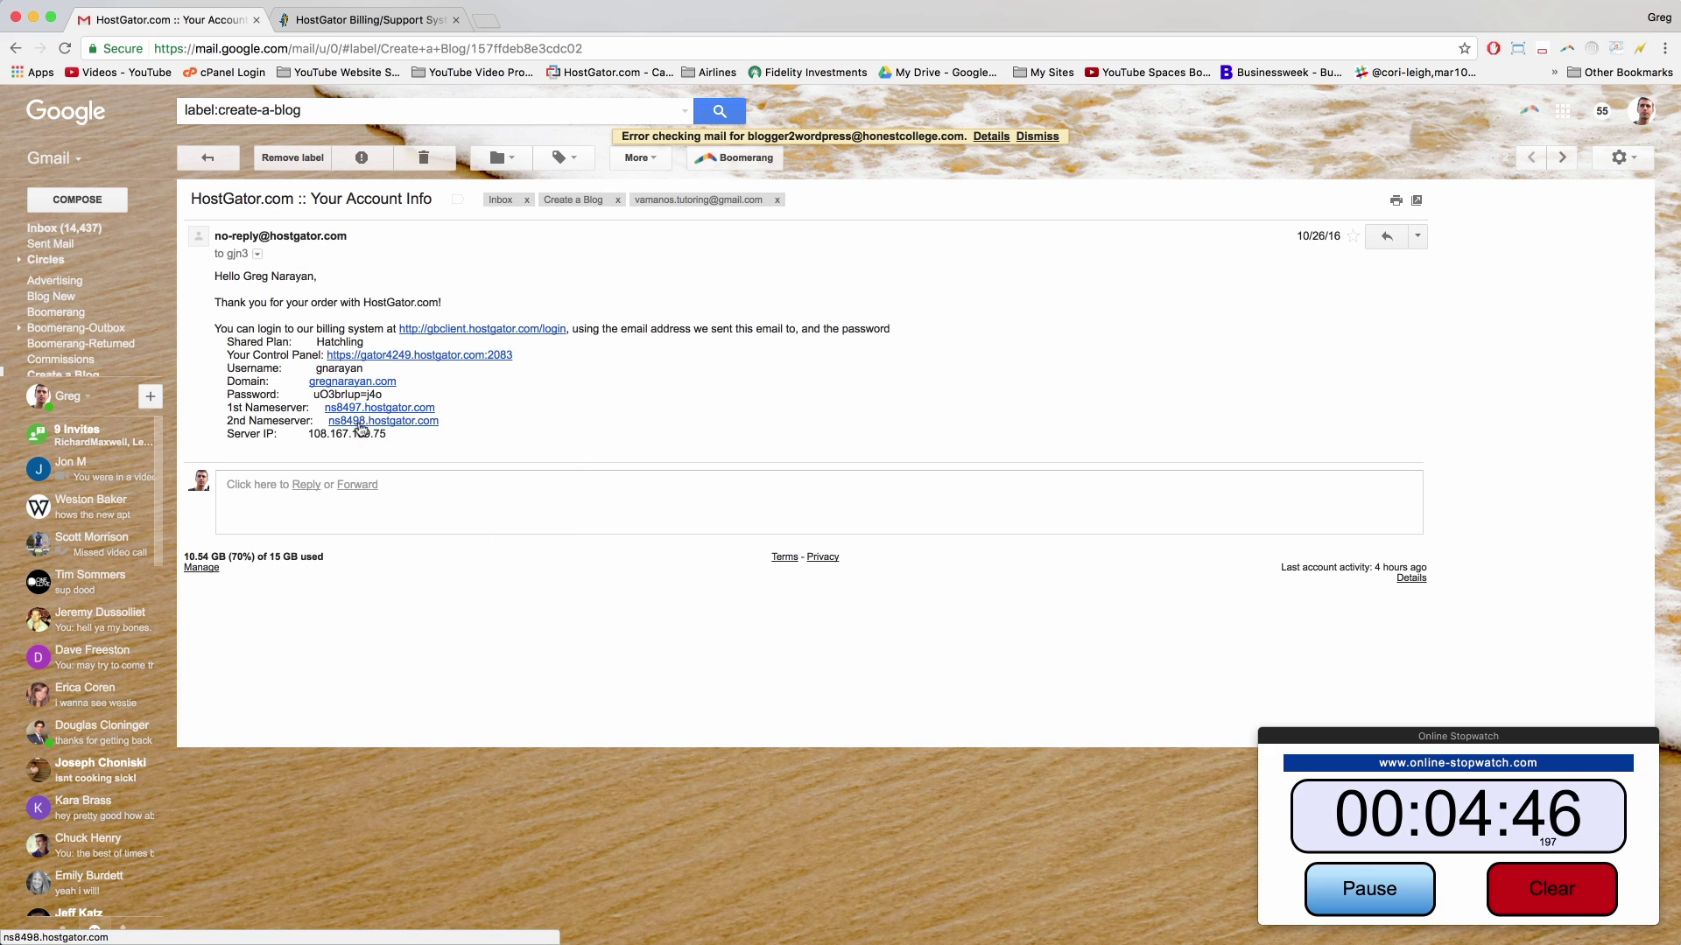
{"action": "left_click", "coordinate": [380, 22]}
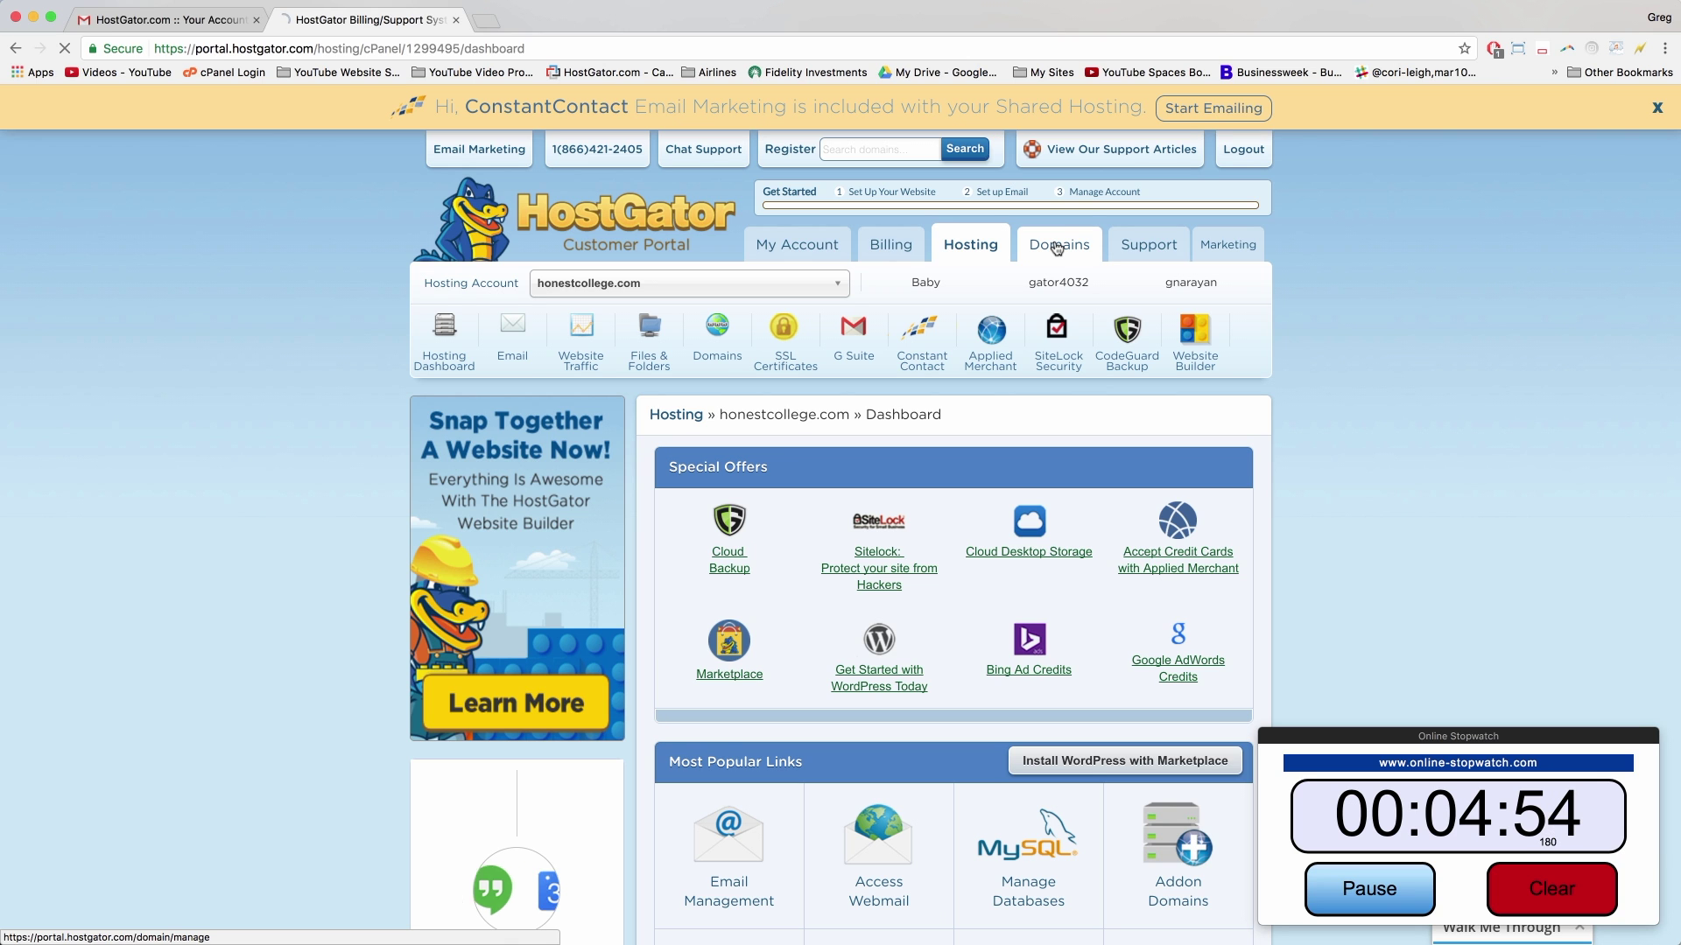
Step: Open Domains, expand firsttryblog.com and start editing its name servers
{"action": "left_click", "coordinate": [1057, 249]}
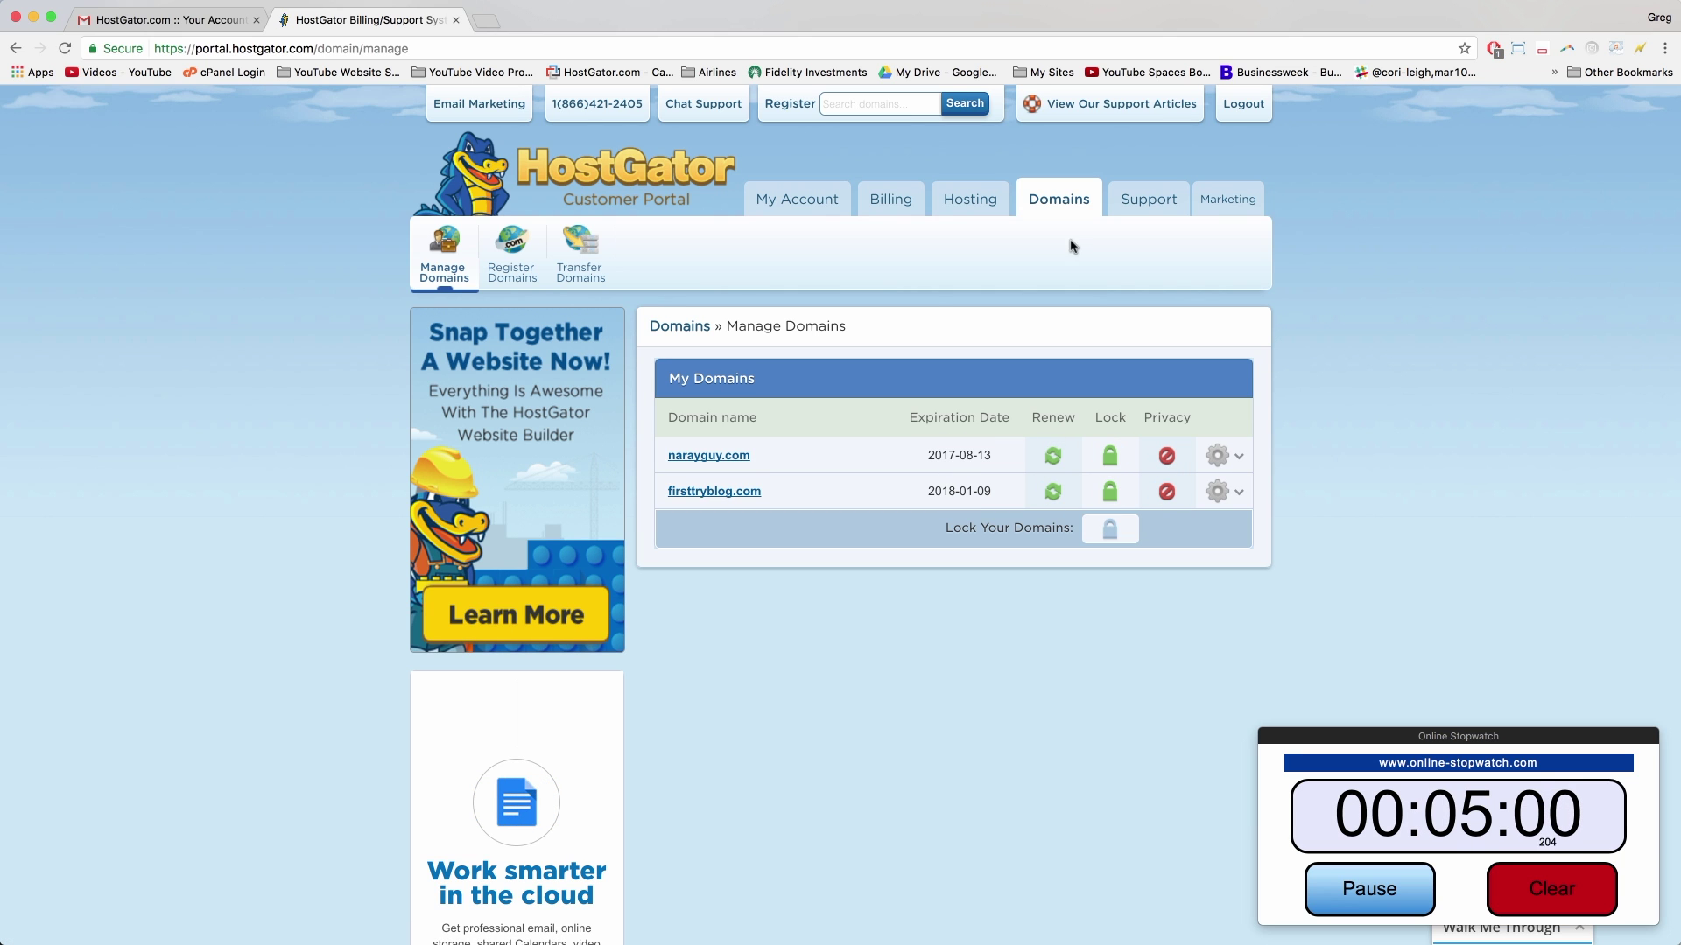
{"action": "scroll", "coordinate": [882, 275], "scroll_direction": "down", "scroll_amount": 3}
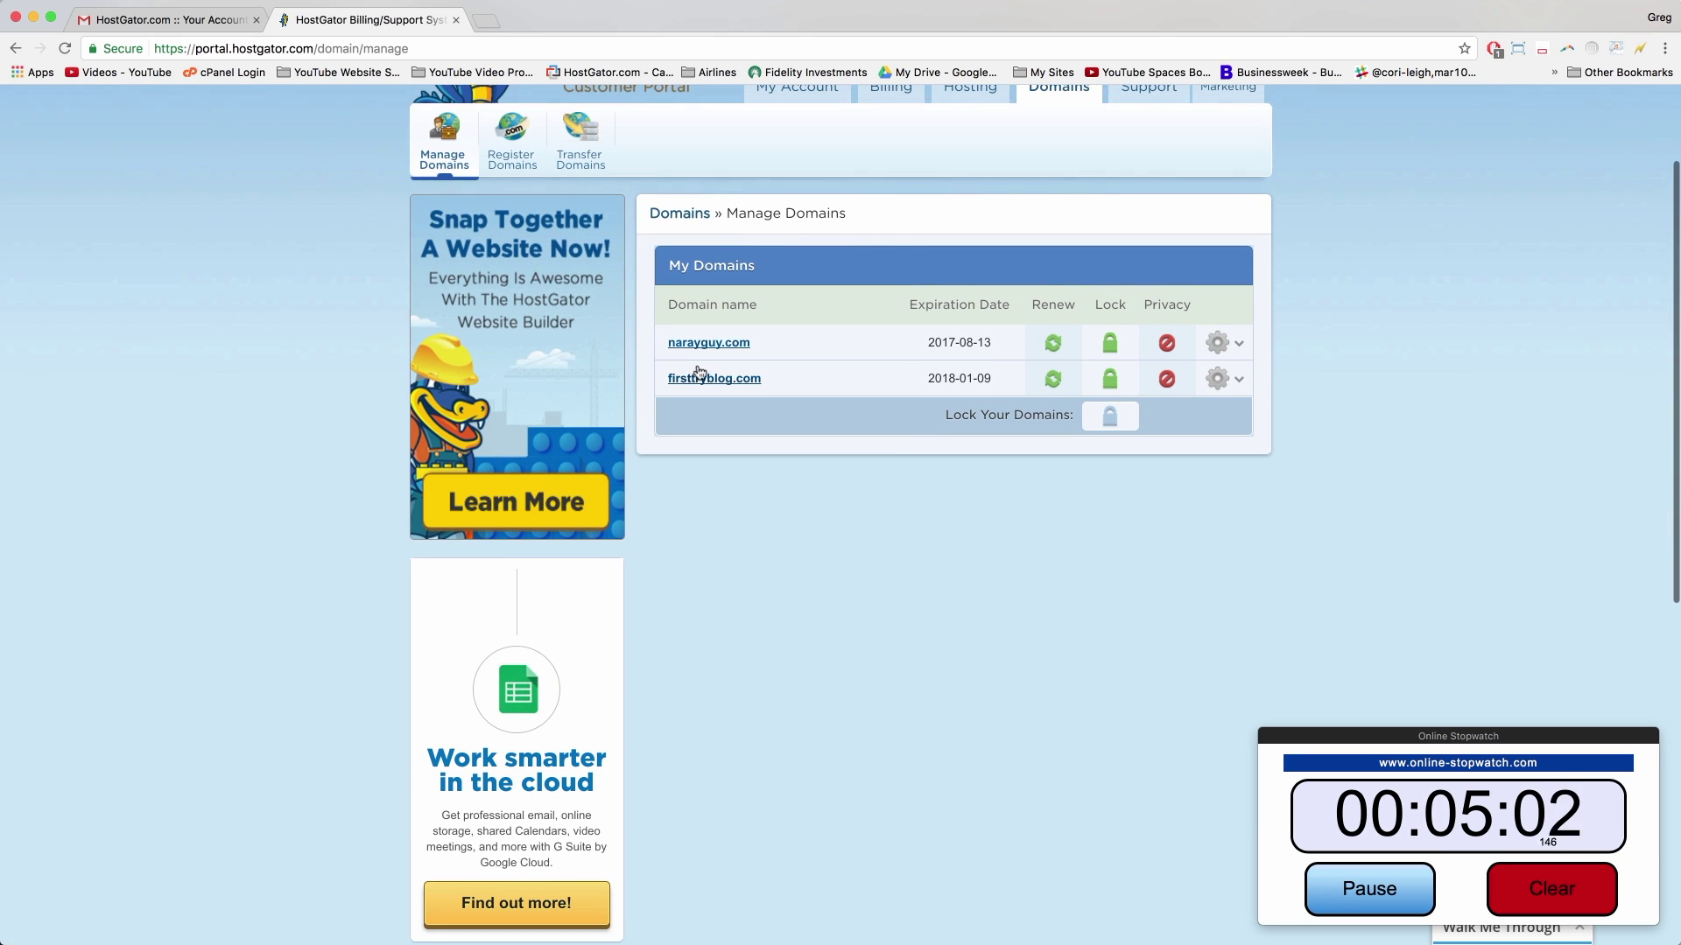
{"action": "left_click", "coordinate": [1218, 378]}
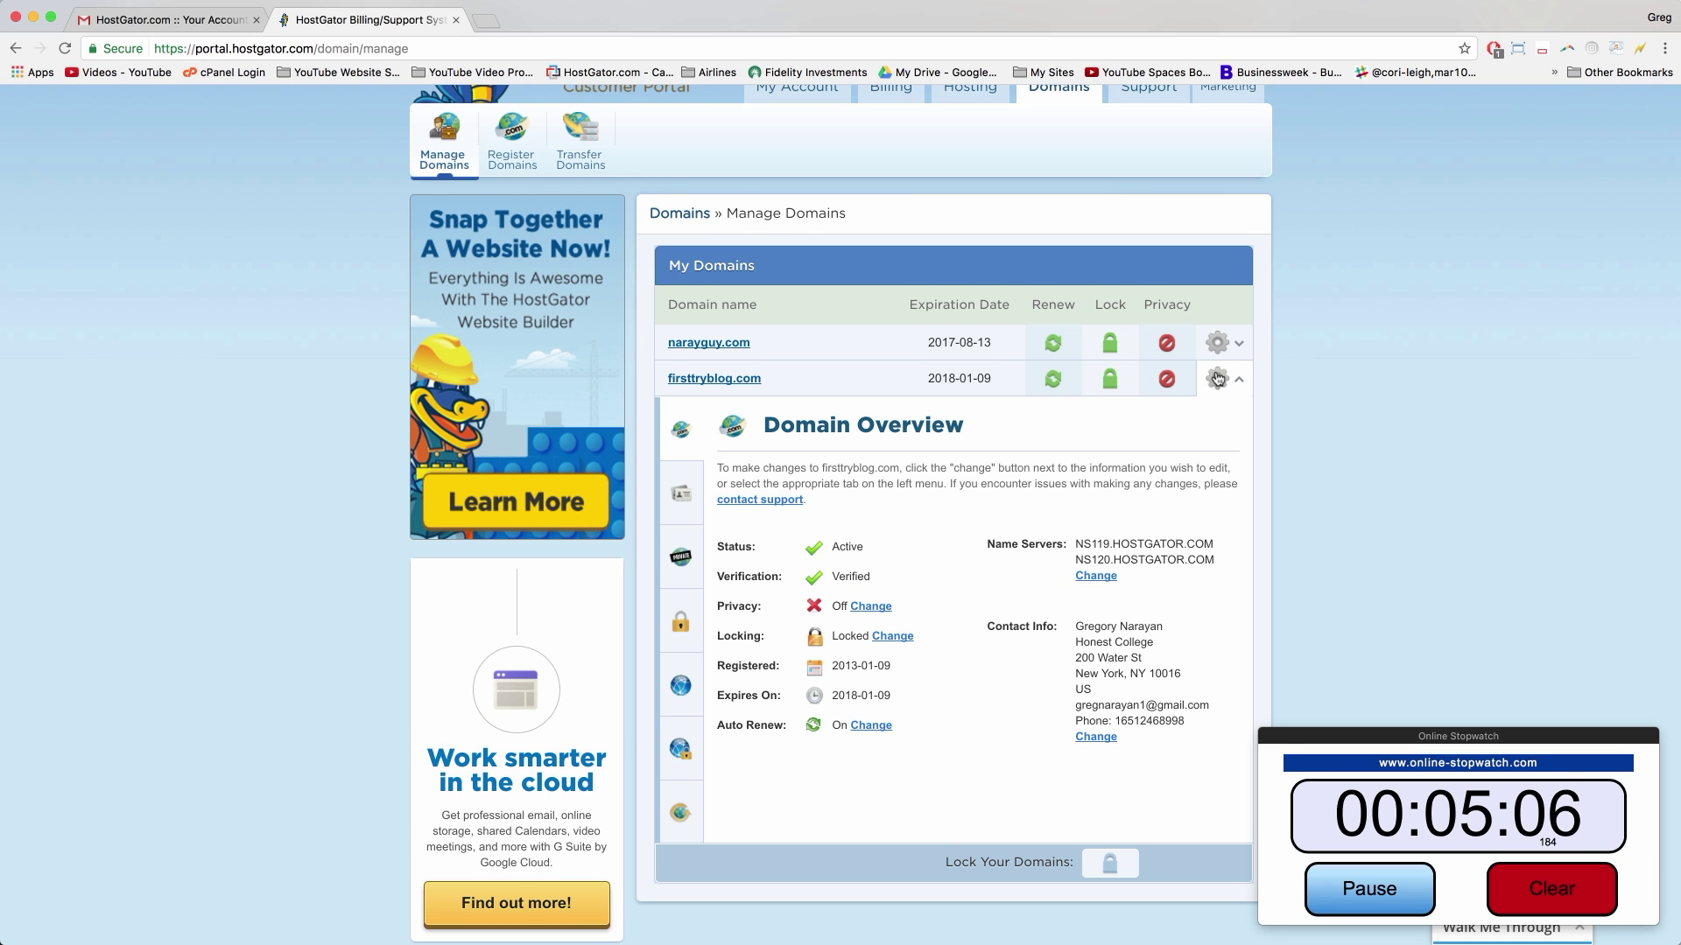
{"action": "scroll", "coordinate": [1218, 379], "scroll_direction": "down", "scroll_amount": 2}
{"action": "scroll", "coordinate": [1218, 378], "scroll_direction": "down", "scroll_amount": 1}
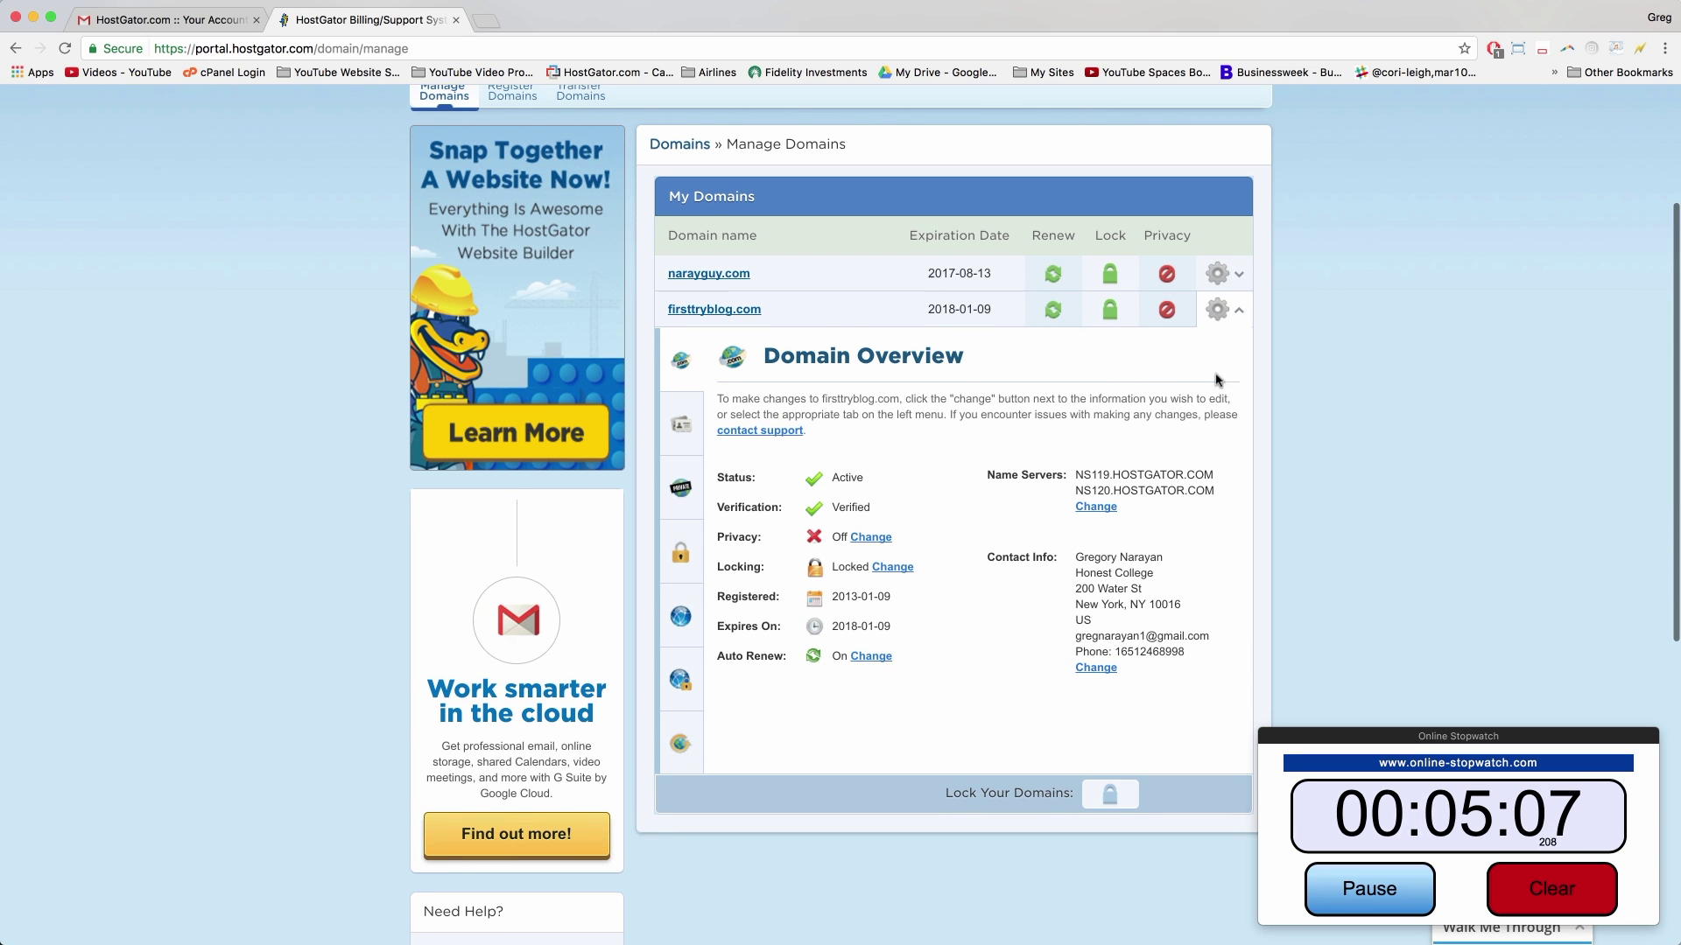
{"action": "left_click", "coordinate": [1095, 508]}
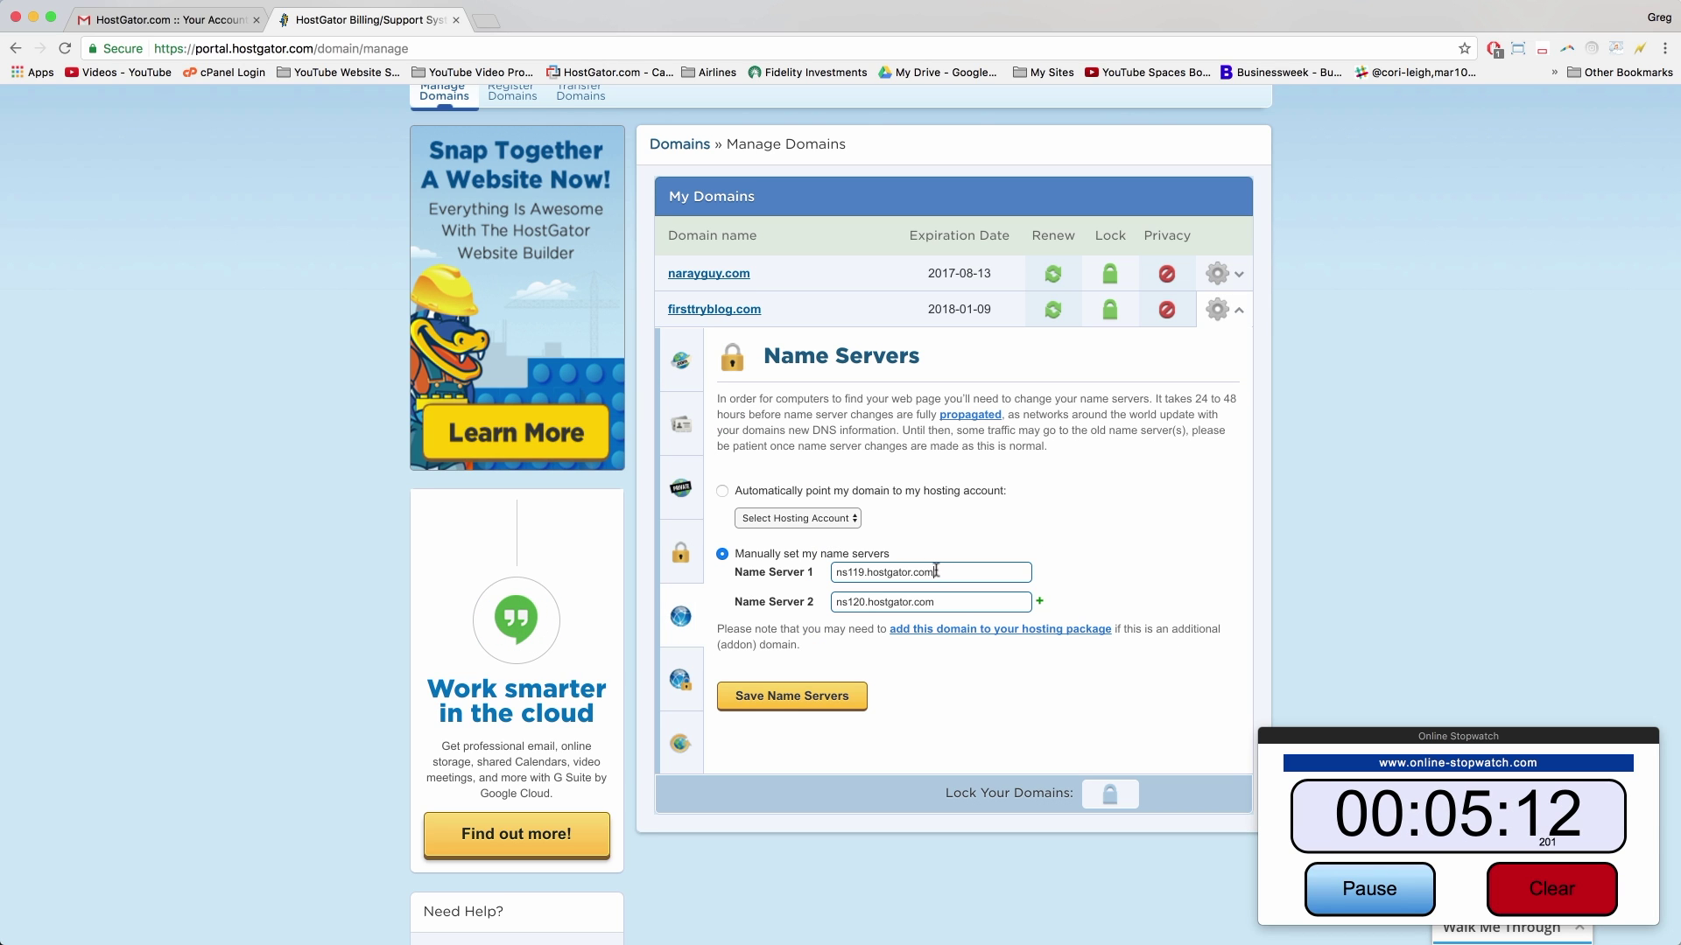
Step: Enter ns8497.hostgator.com and ns8498.hostgator.com as the name servers and save them
{"action": "left_click_drag", "start_coordinate": [946, 571], "coordinate": [836, 572]}
{"action": "key", "text": "BackSpace"}
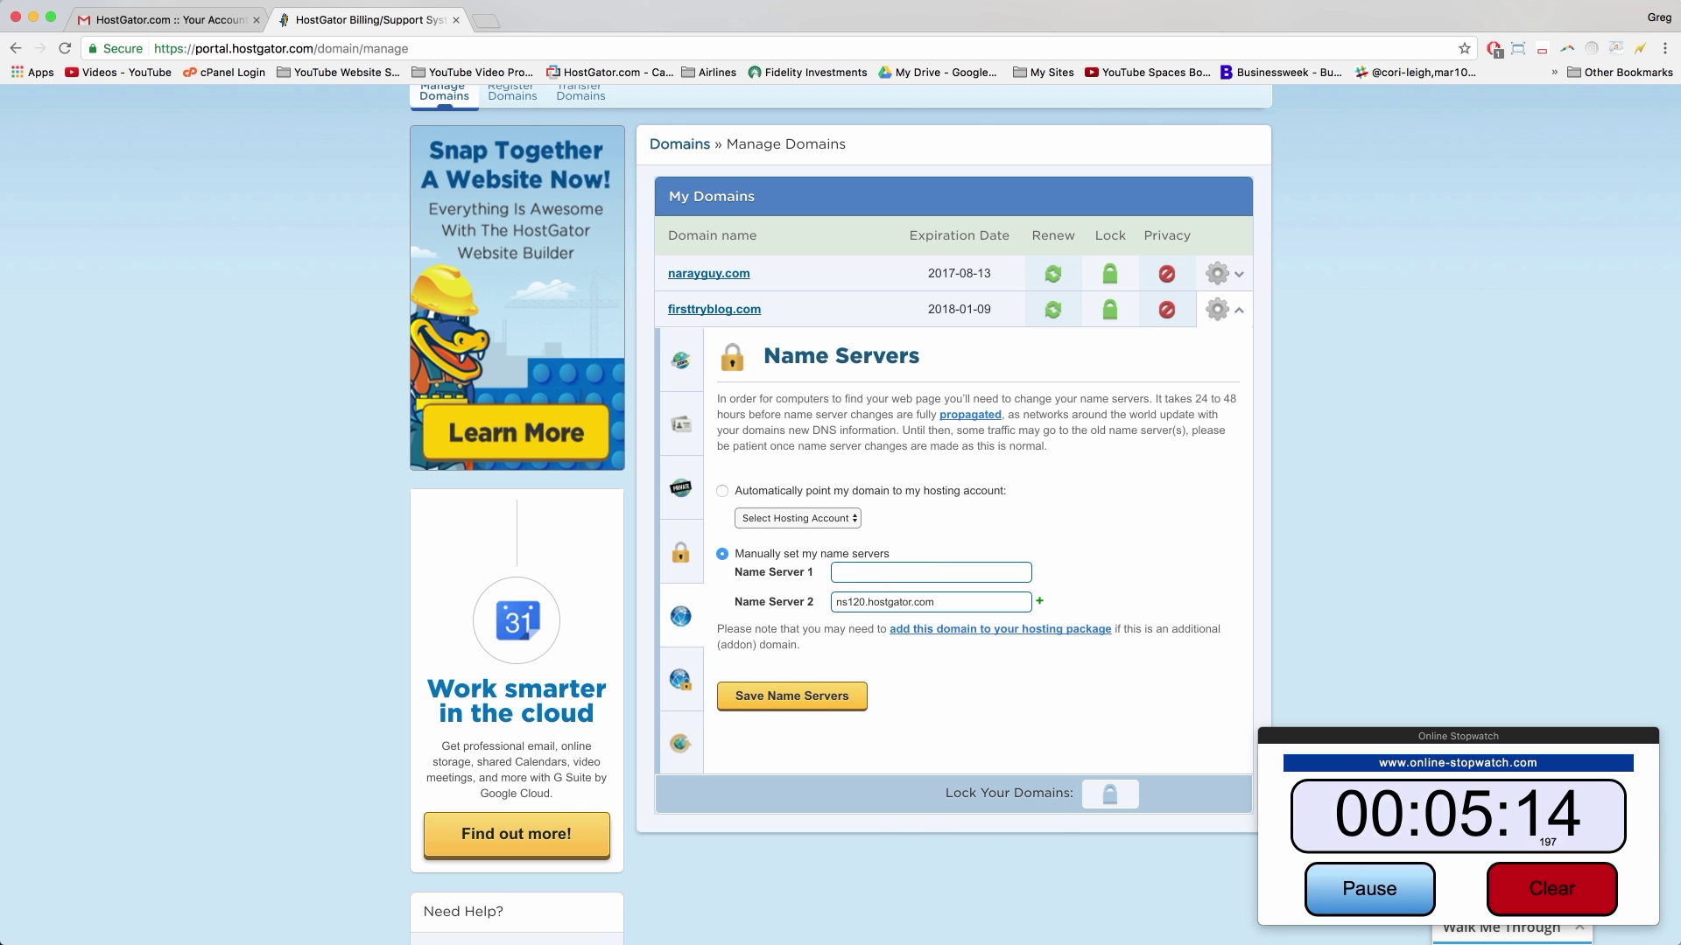
{"action": "right_click", "coordinate": [839, 570]}
{"action": "left_click", "coordinate": [862, 655]}
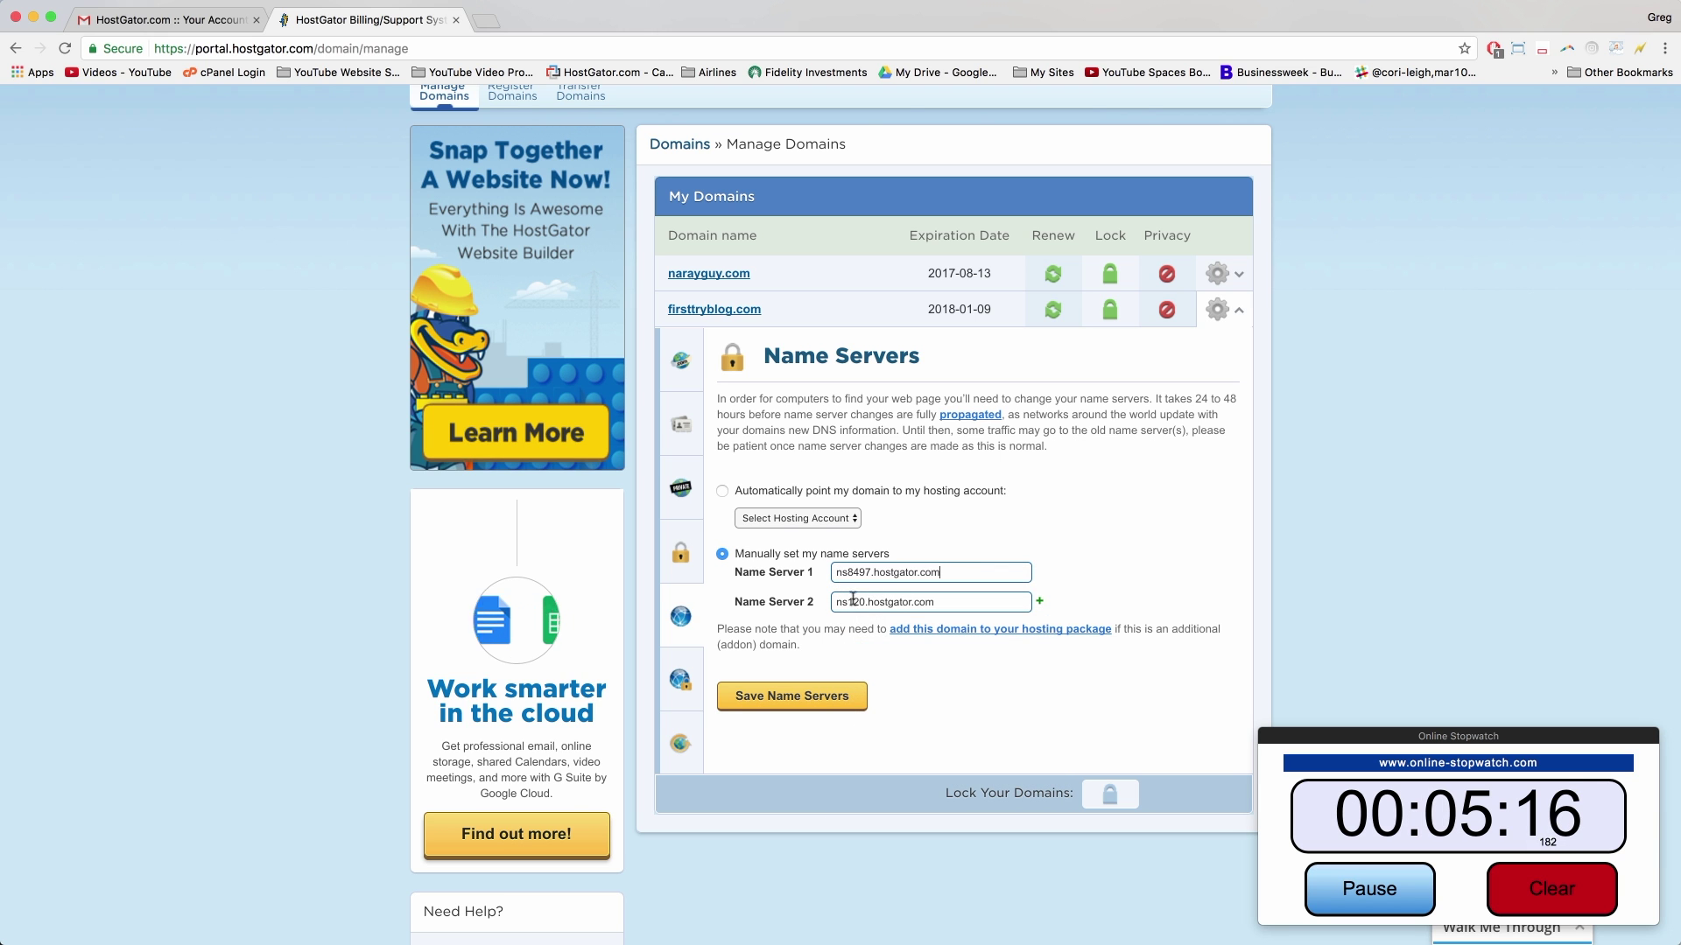
{"action": "left_click", "coordinate": [865, 601]}
{"action": "scroll", "coordinate": [864, 598], "scroll_direction": "up", "scroll_amount": 5}
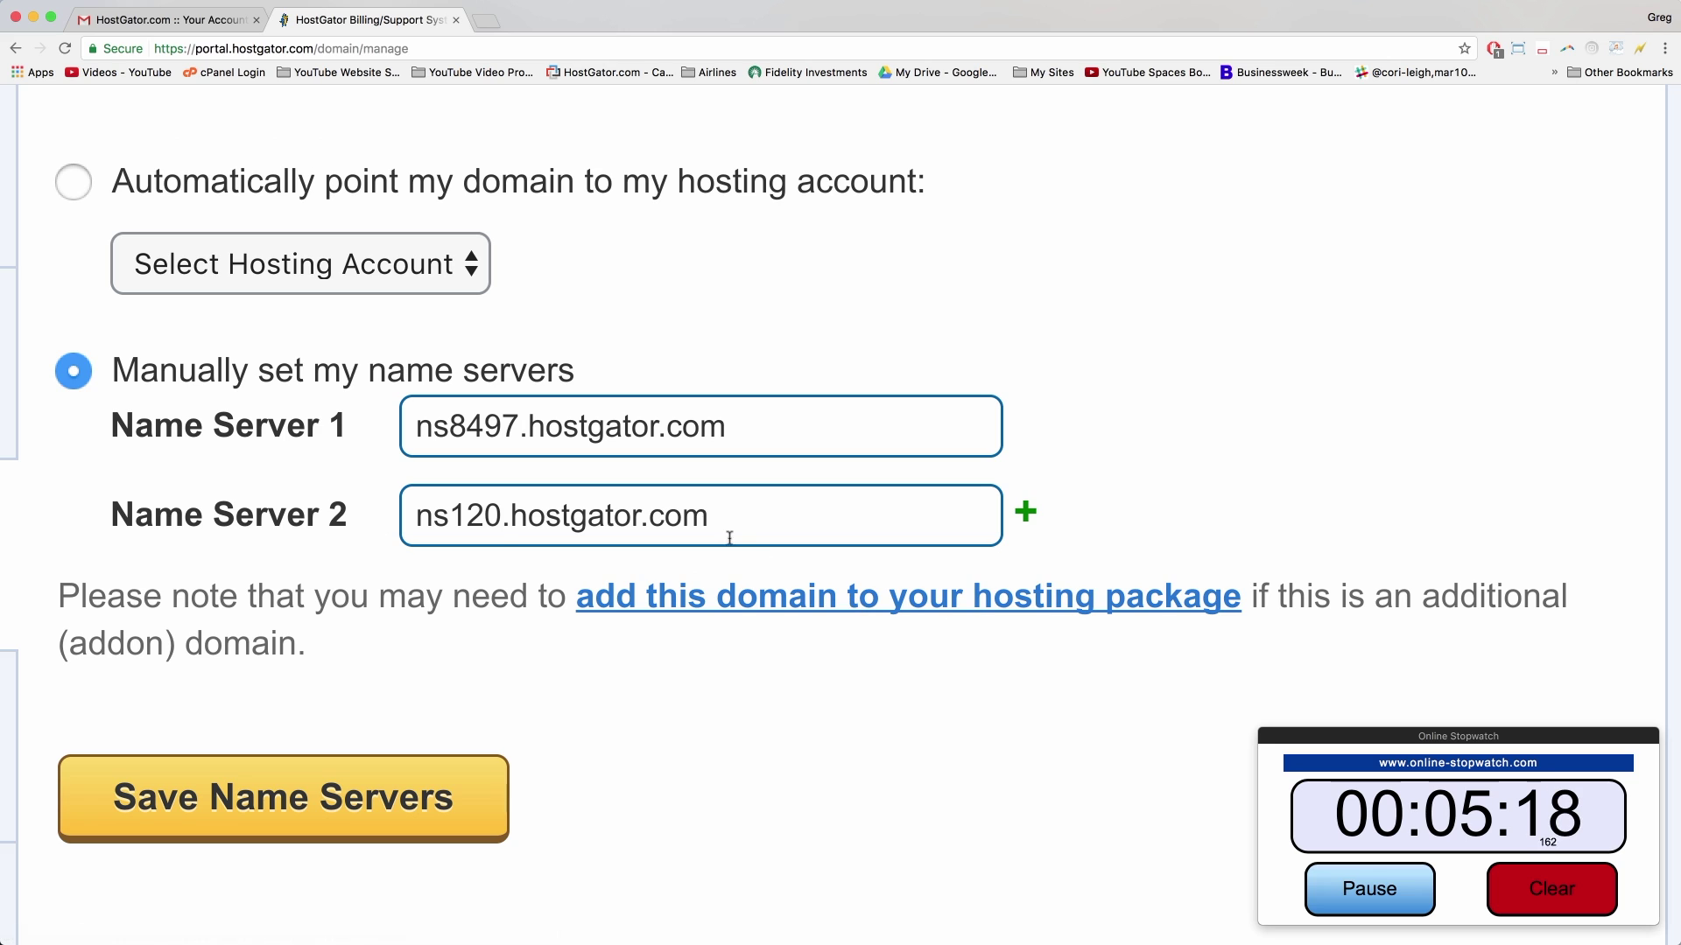
{"action": "left_click_drag", "start_coordinate": [766, 515], "coordinate": [414, 514]}
{"action": "type", "text": "ns8497.hostgator.com"}
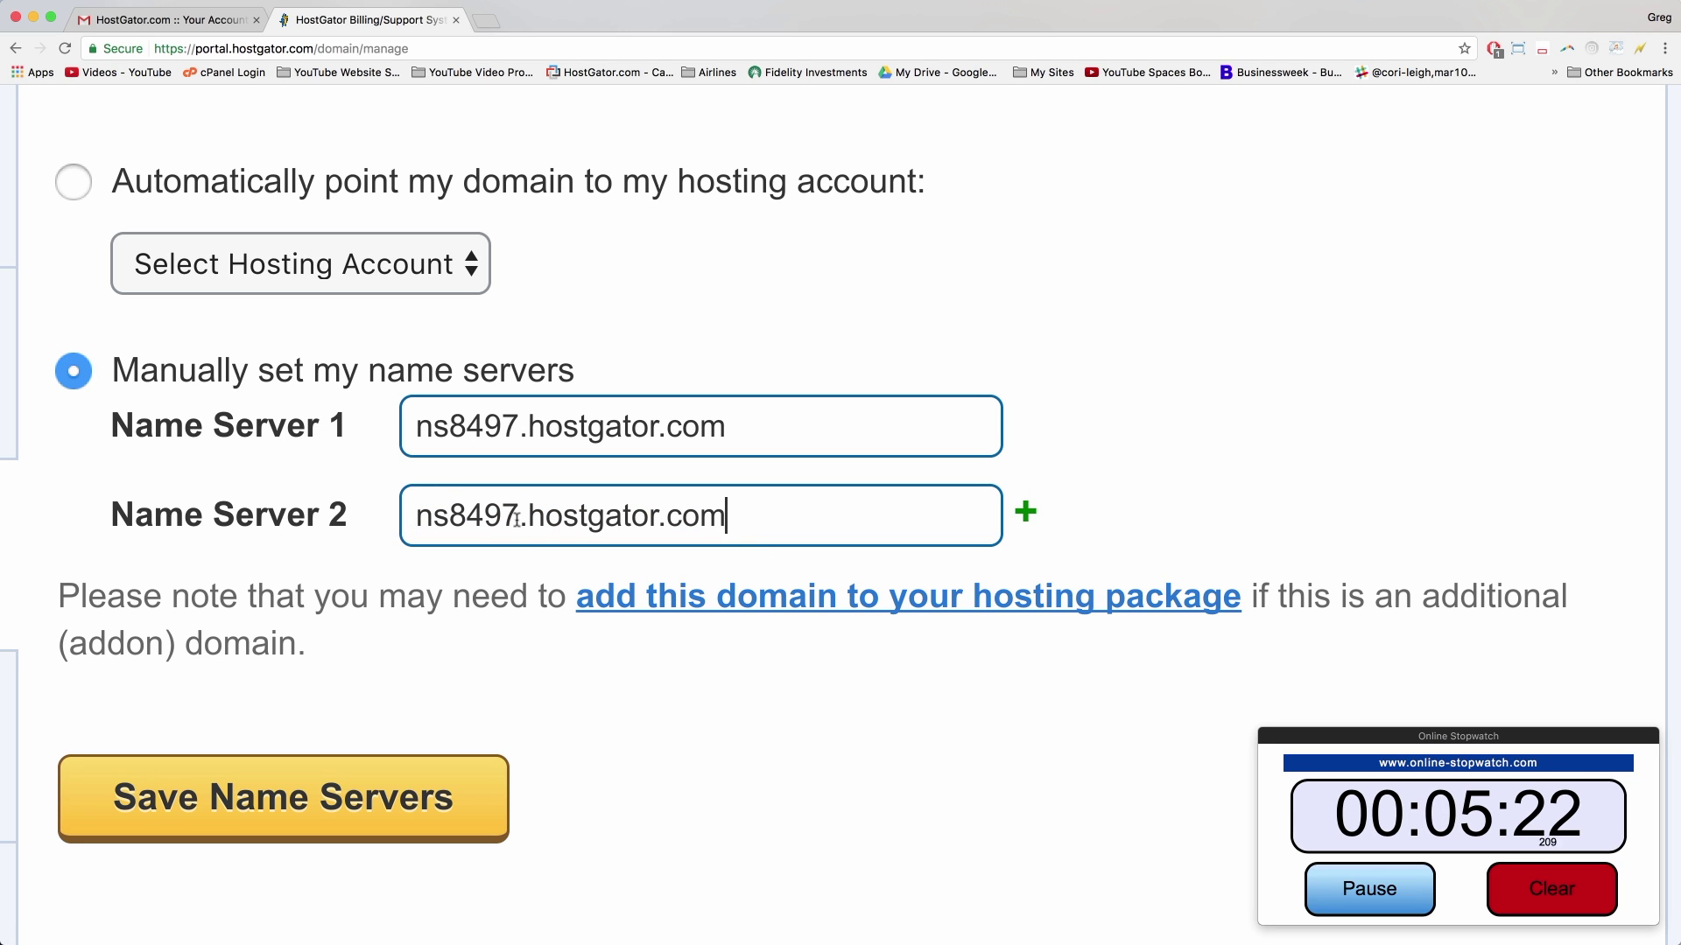
{"action": "key", "text": "BackSpace"}
{"action": "type", "text": "8"}
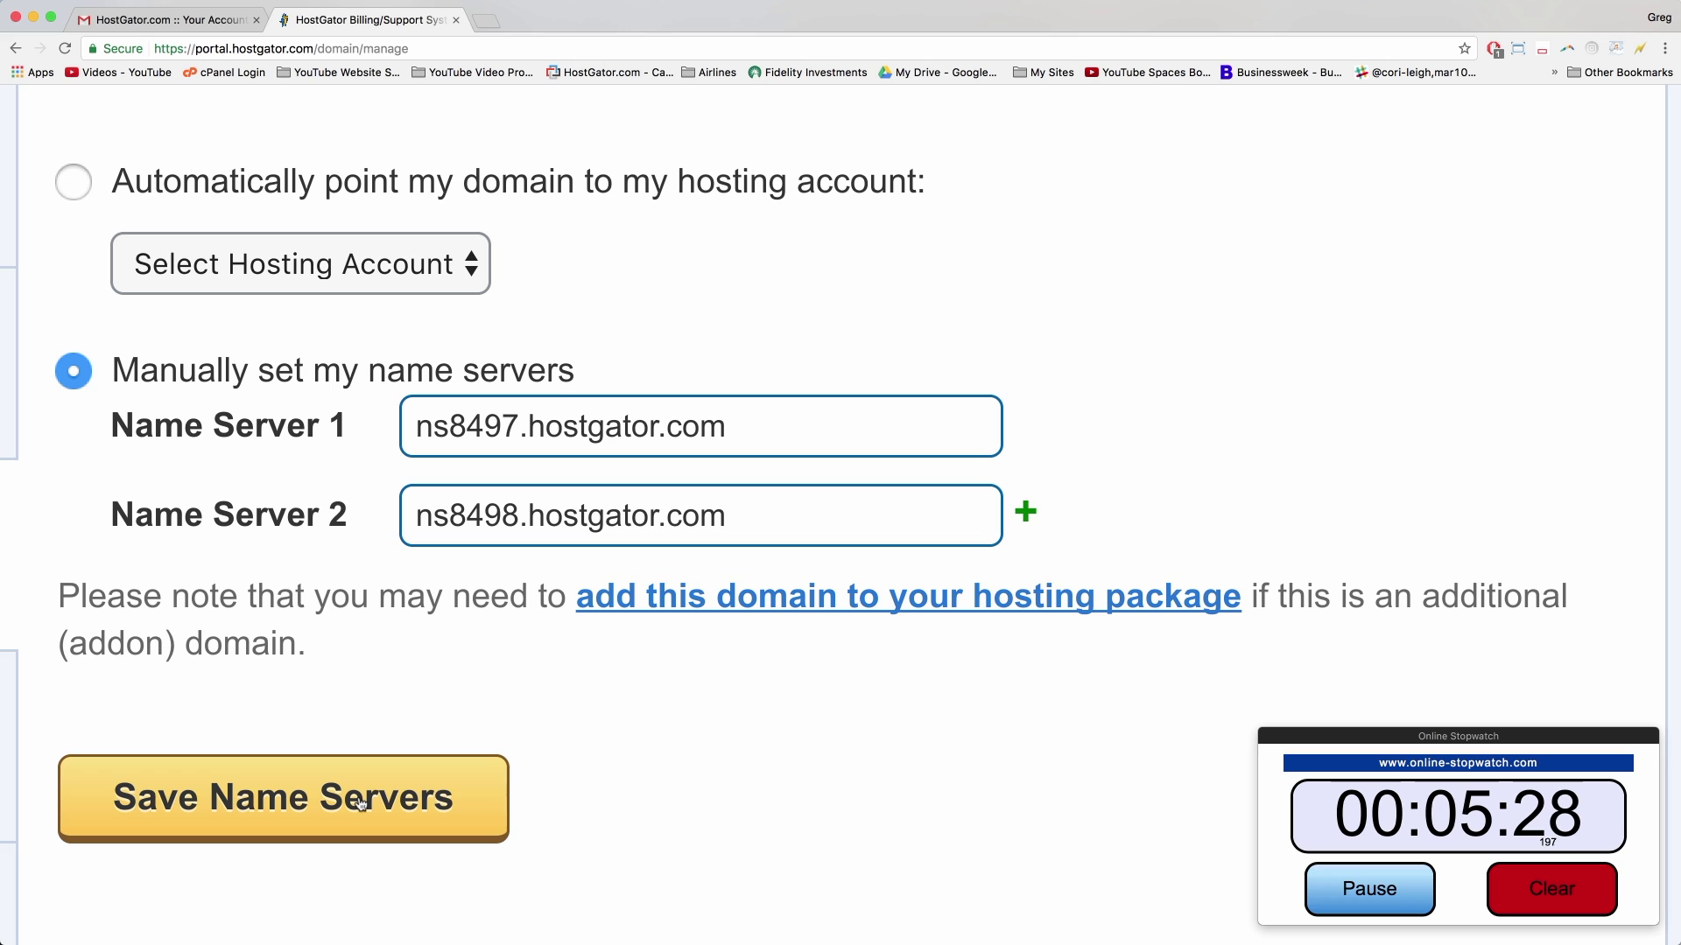
{"action": "left_click", "coordinate": [361, 803]}
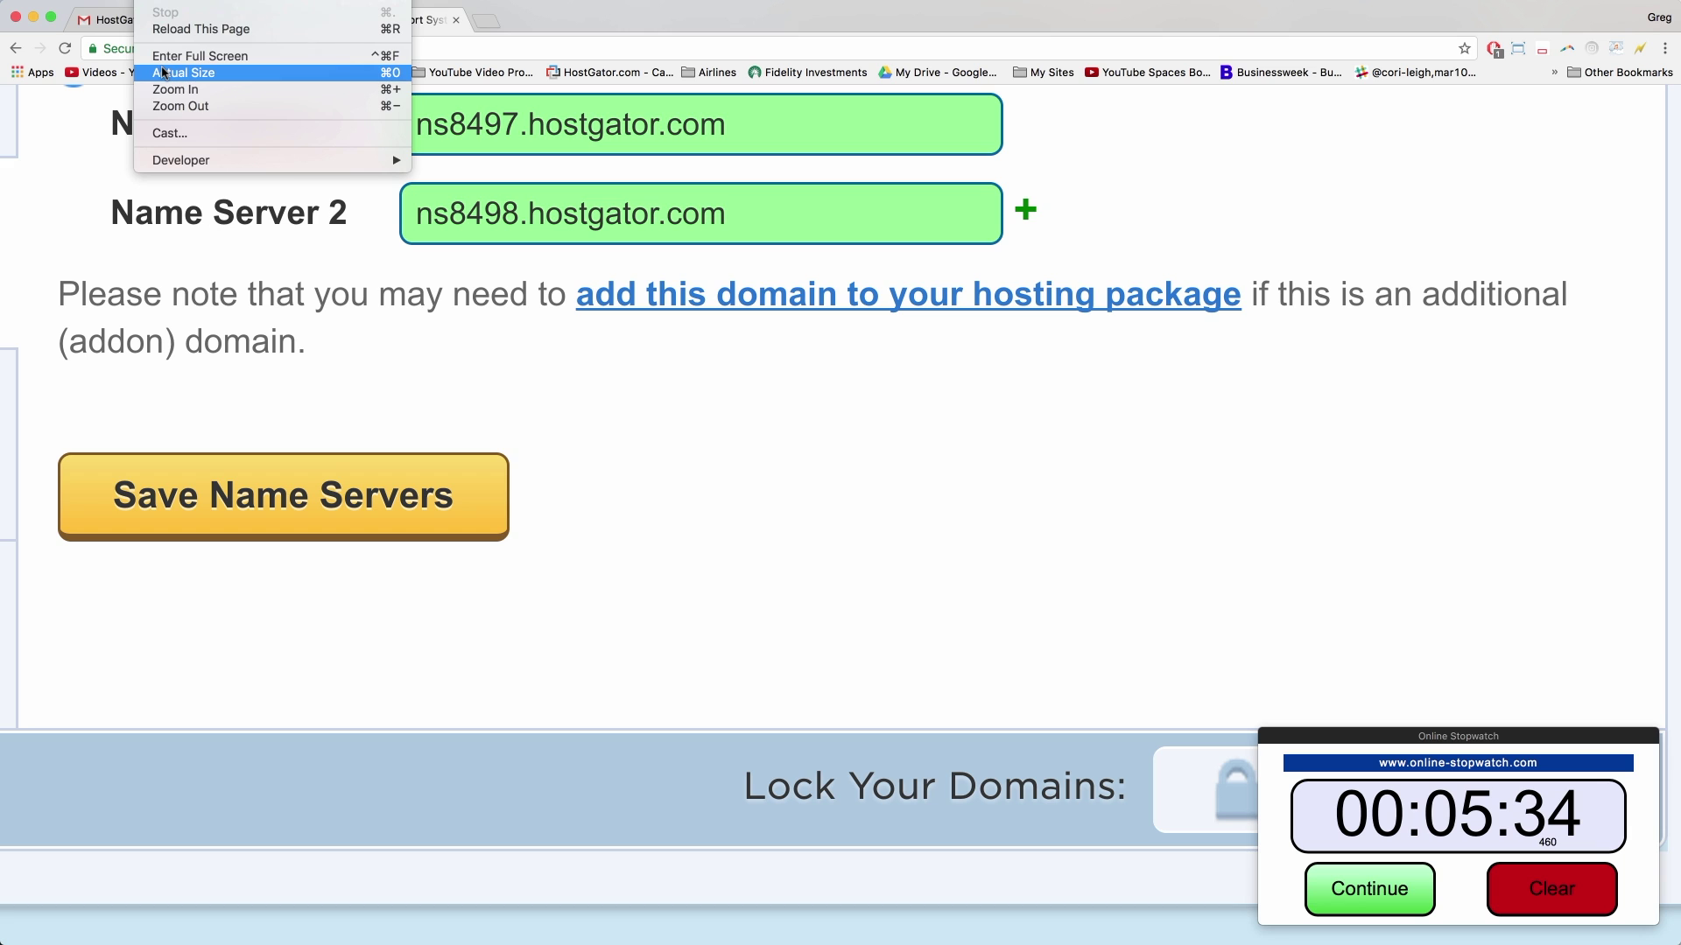
{"action": "left_click", "coordinate": [164, 72]}
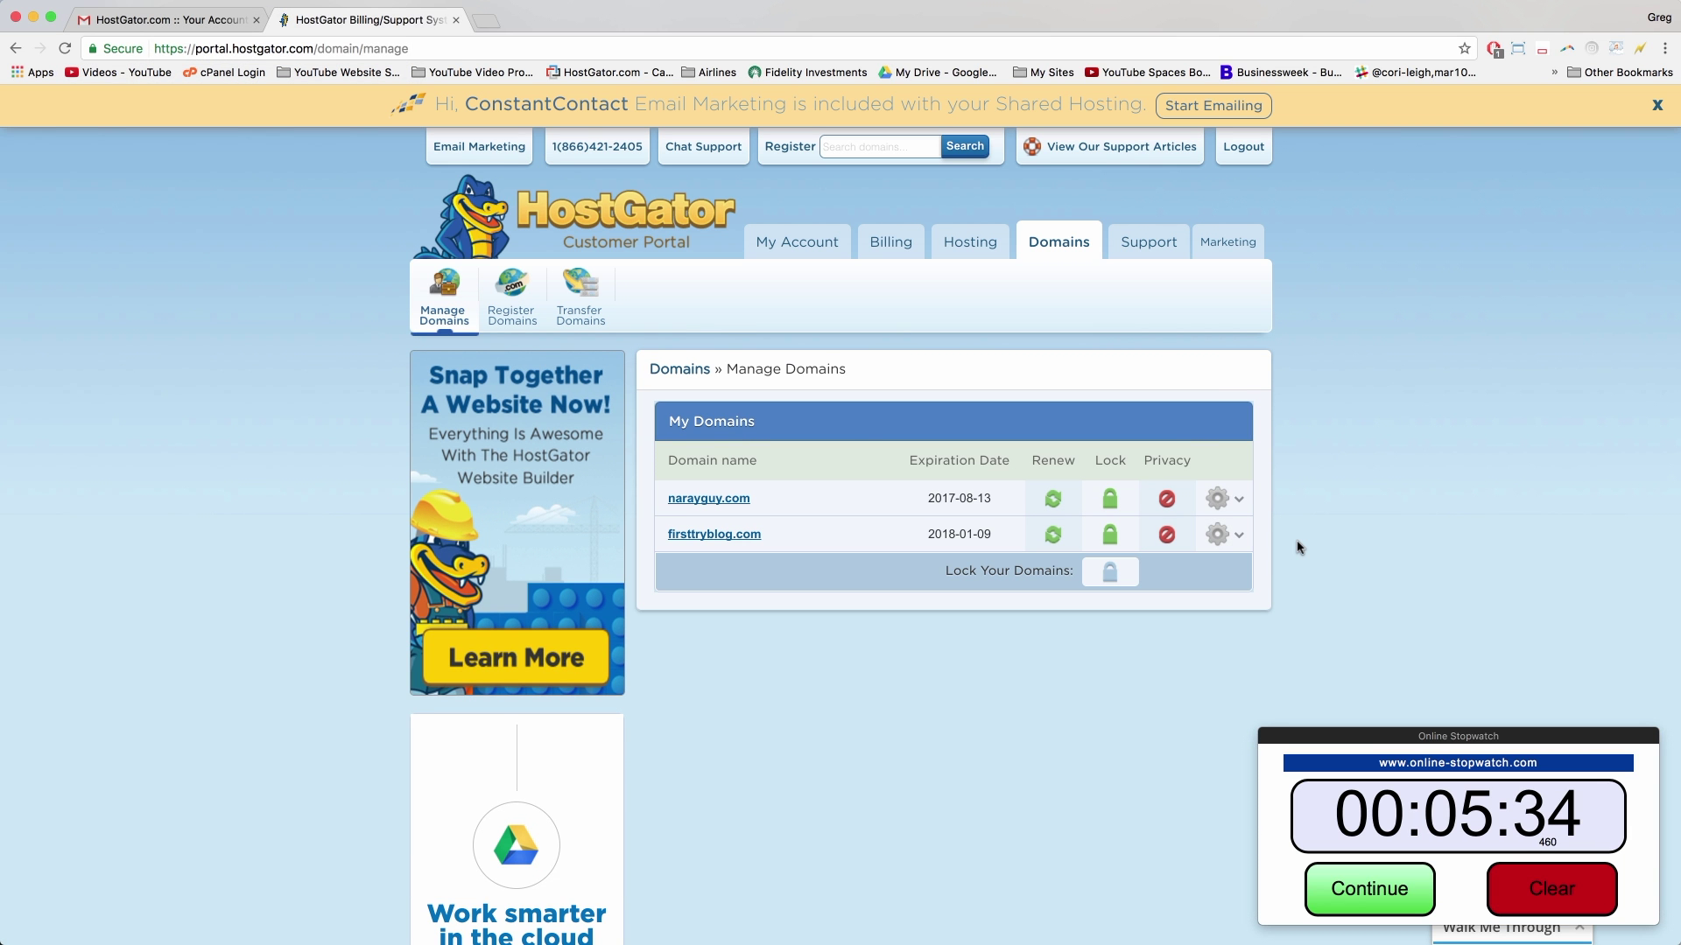
Step: From the hosting dashboard, open the 'Get Started with WordPress Today' install offer
{"action": "left_click", "coordinate": [959, 241]}
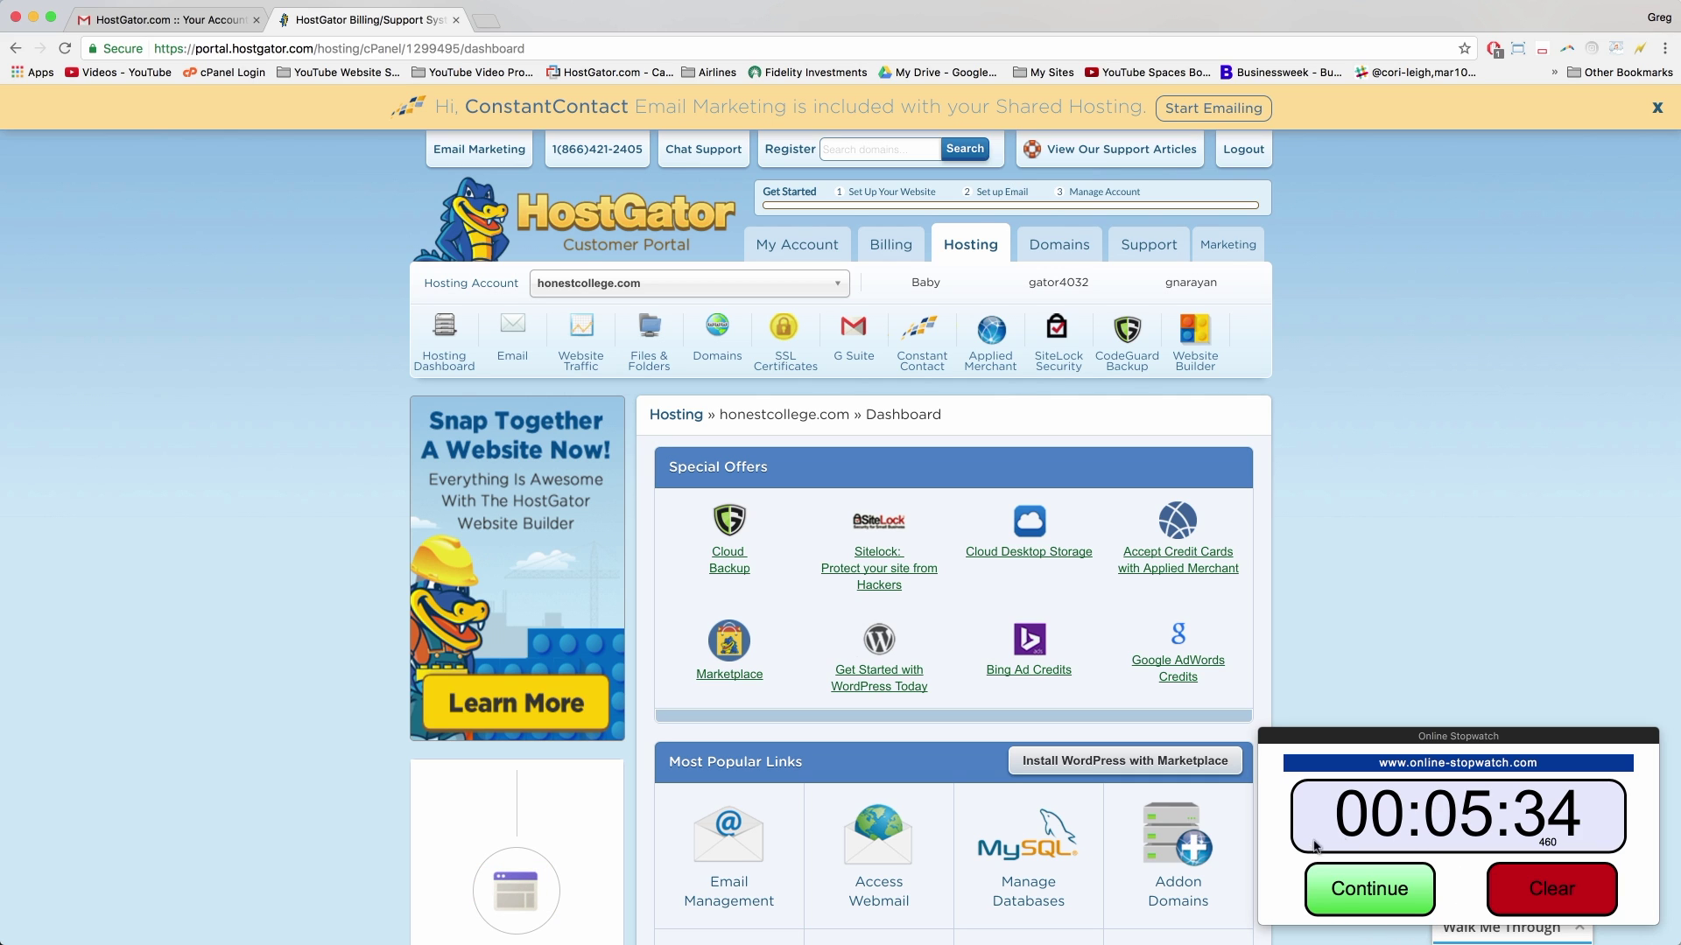
{"action": "left_click", "coordinate": [1345, 891]}
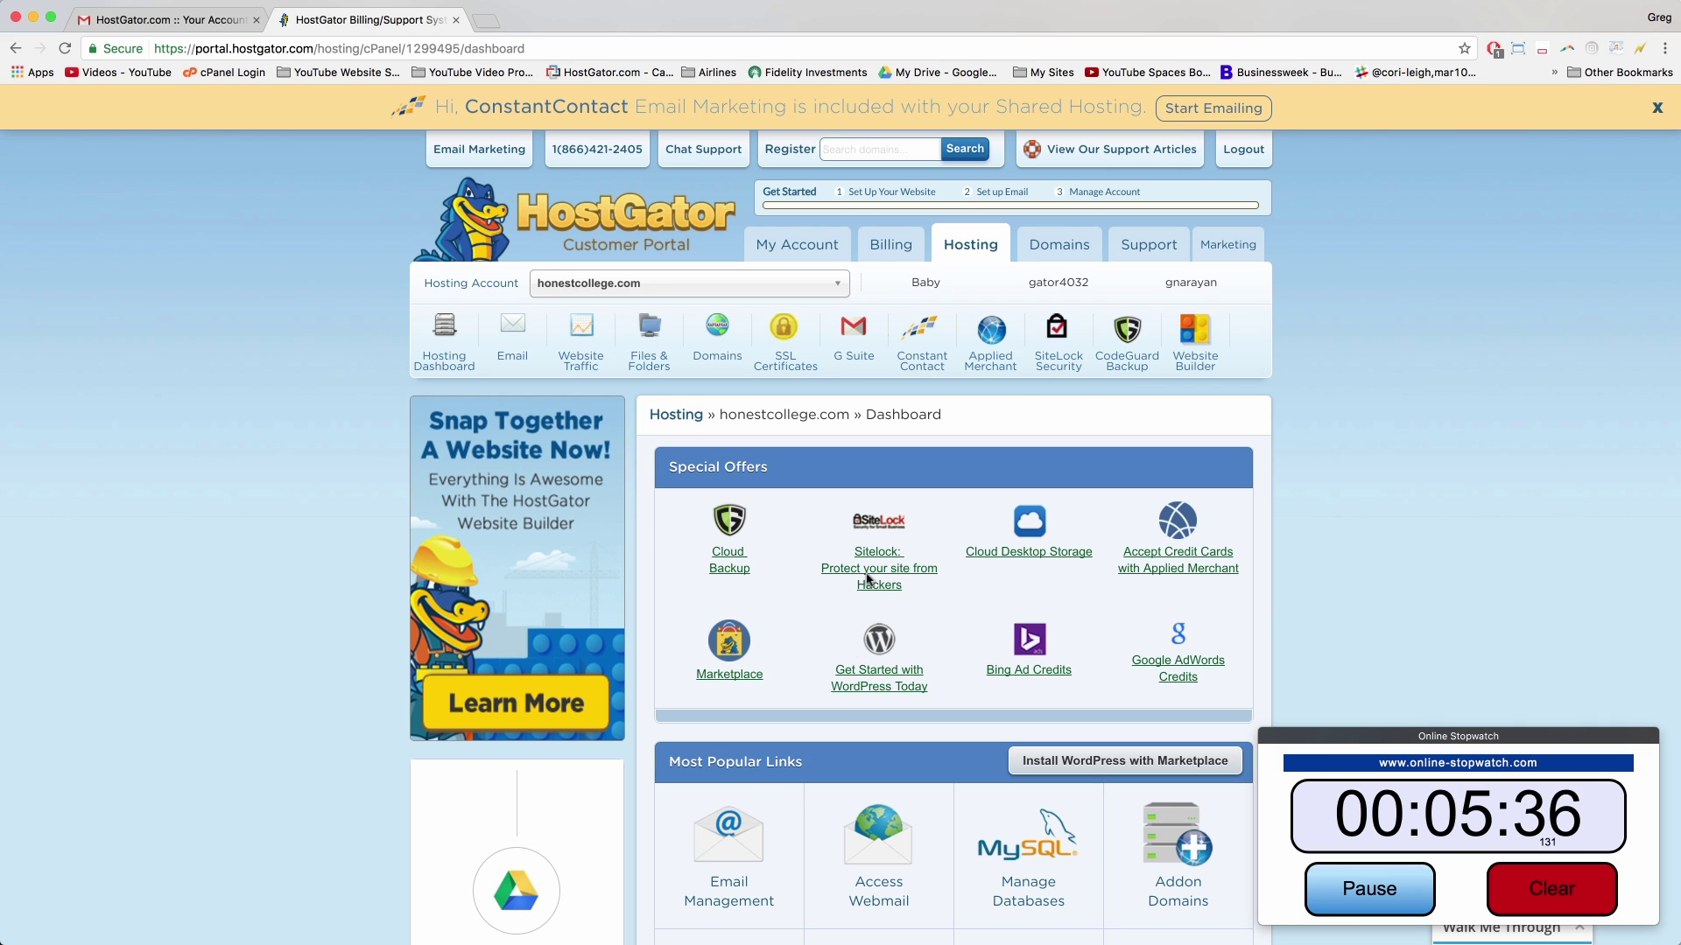
{"action": "left_click", "coordinate": [893, 675]}
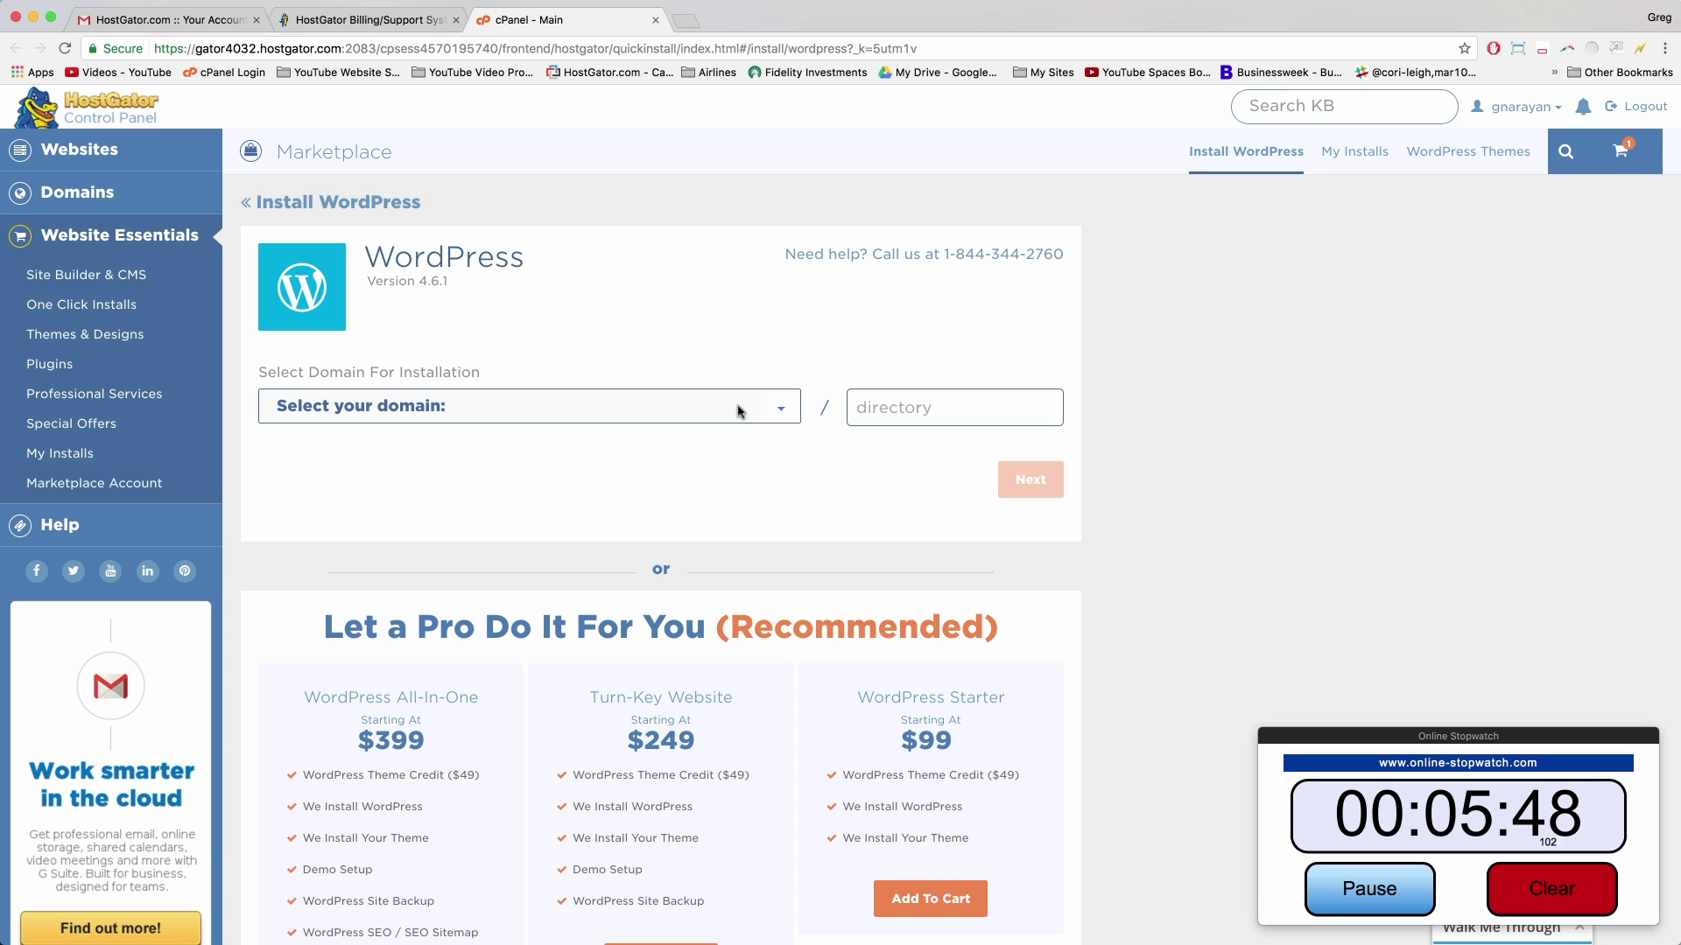
Step: Select mywordpressblogtutorial.com as the install domain and continue to the site details
{"action": "left_click", "coordinate": [777, 408]}
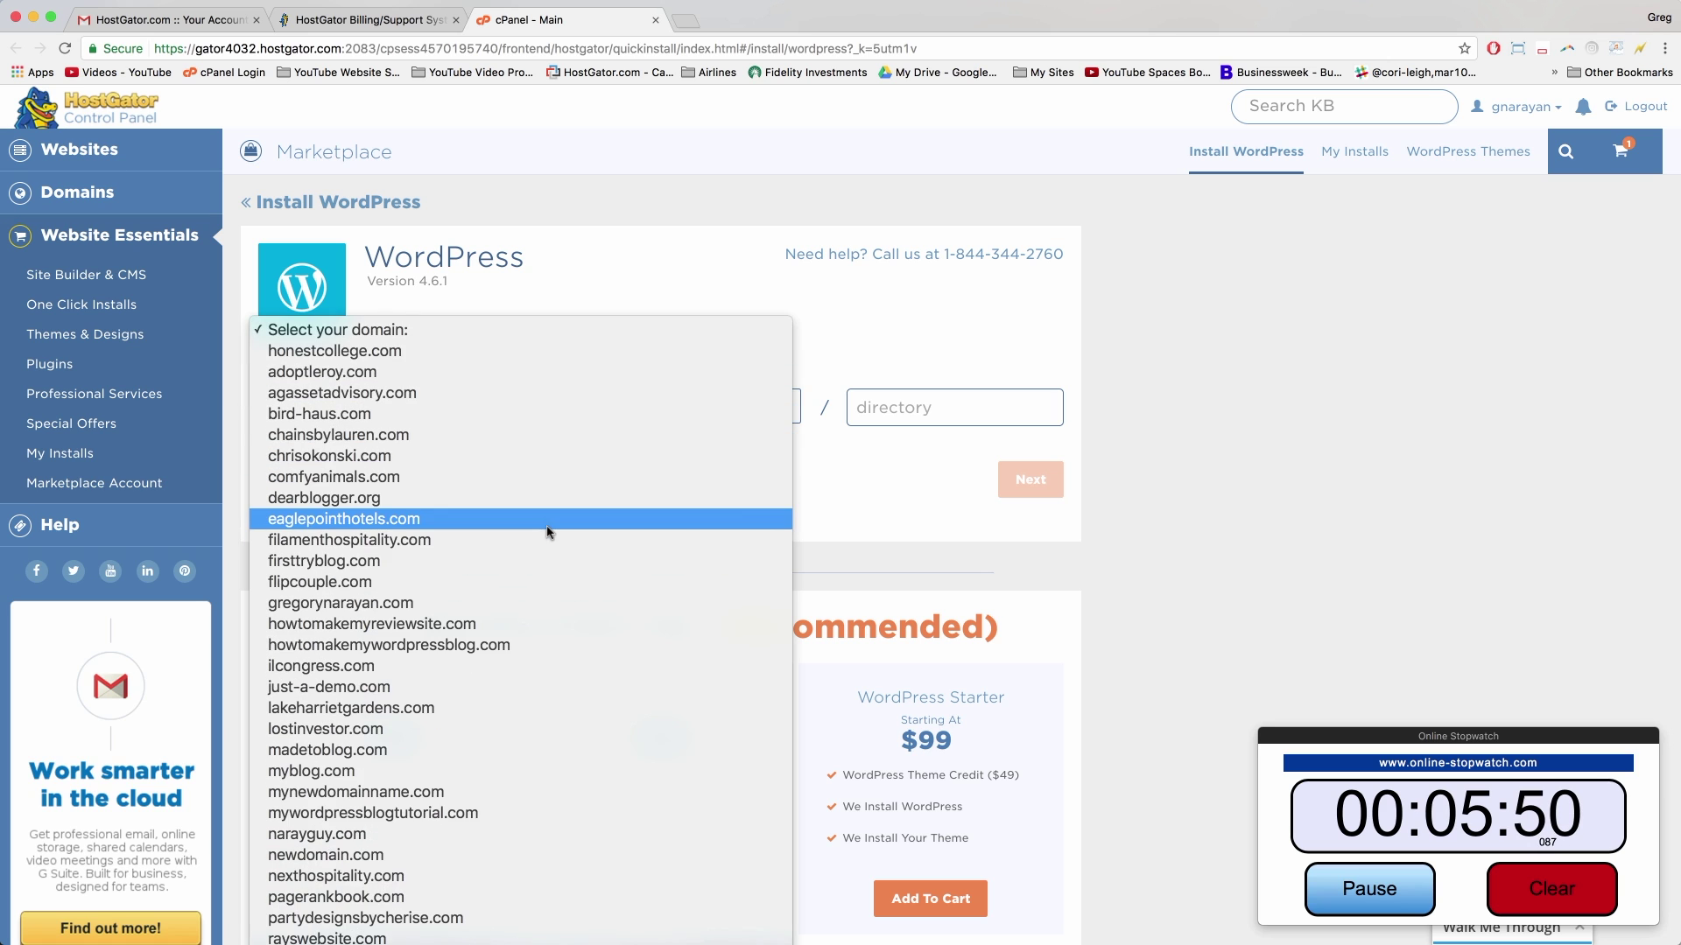
{"action": "scroll", "coordinate": [548, 531], "scroll_direction": "down", "scroll_amount": 2}
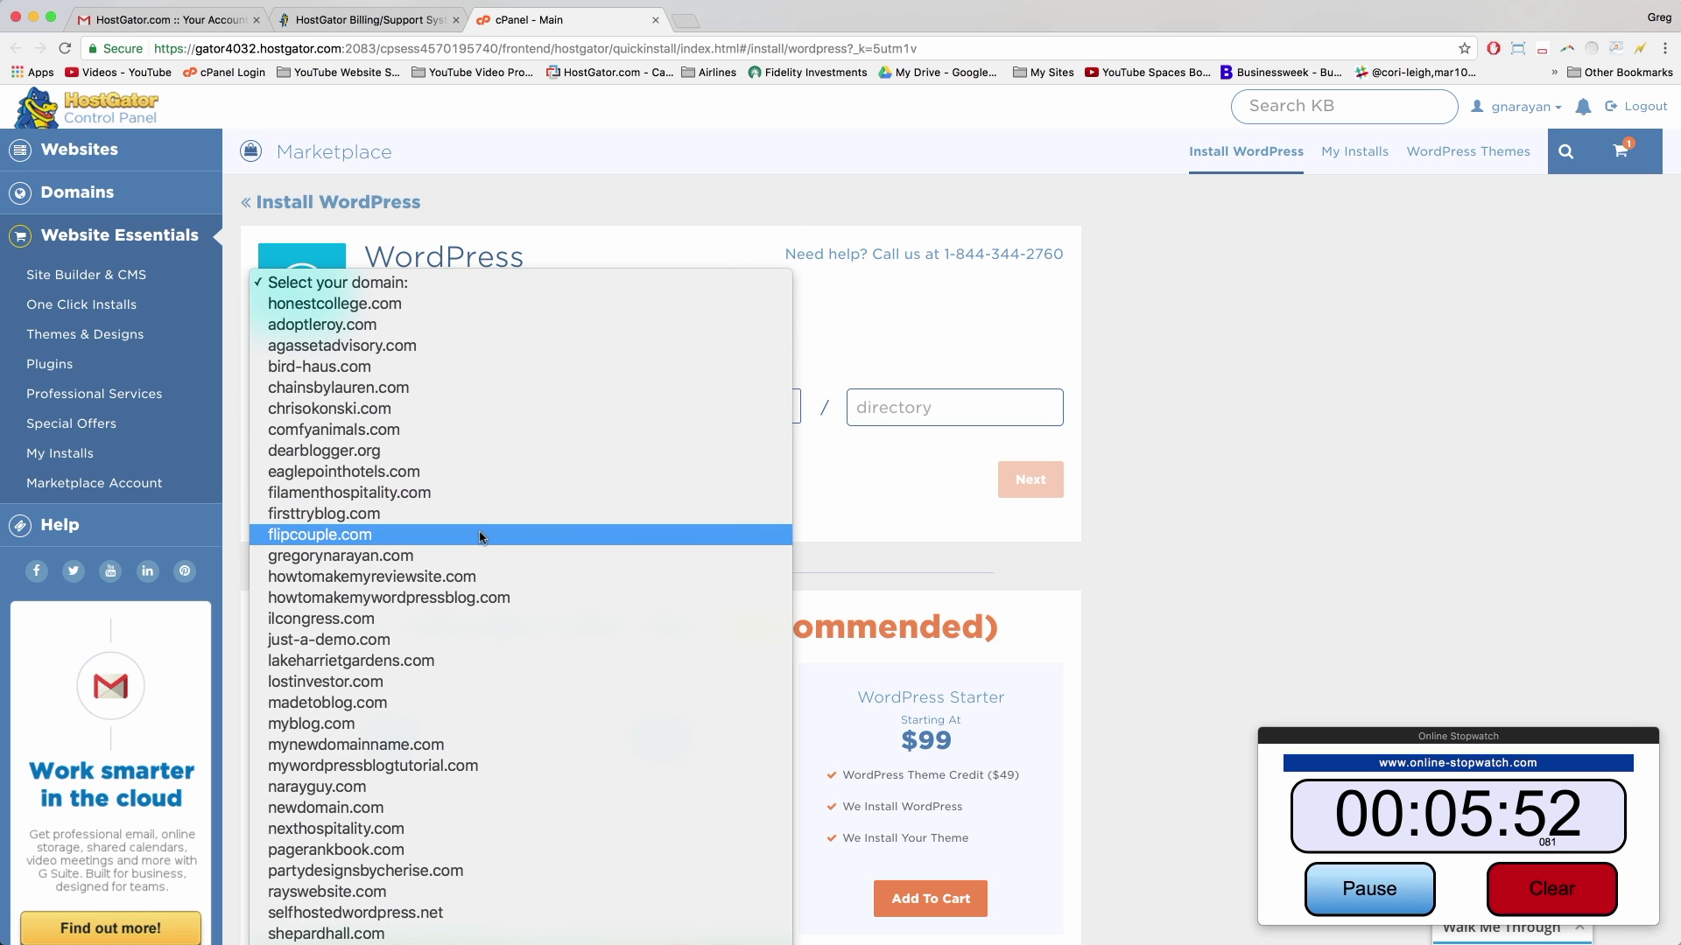
{"action": "scroll", "coordinate": [479, 536], "scroll_direction": "down", "scroll_amount": 3}
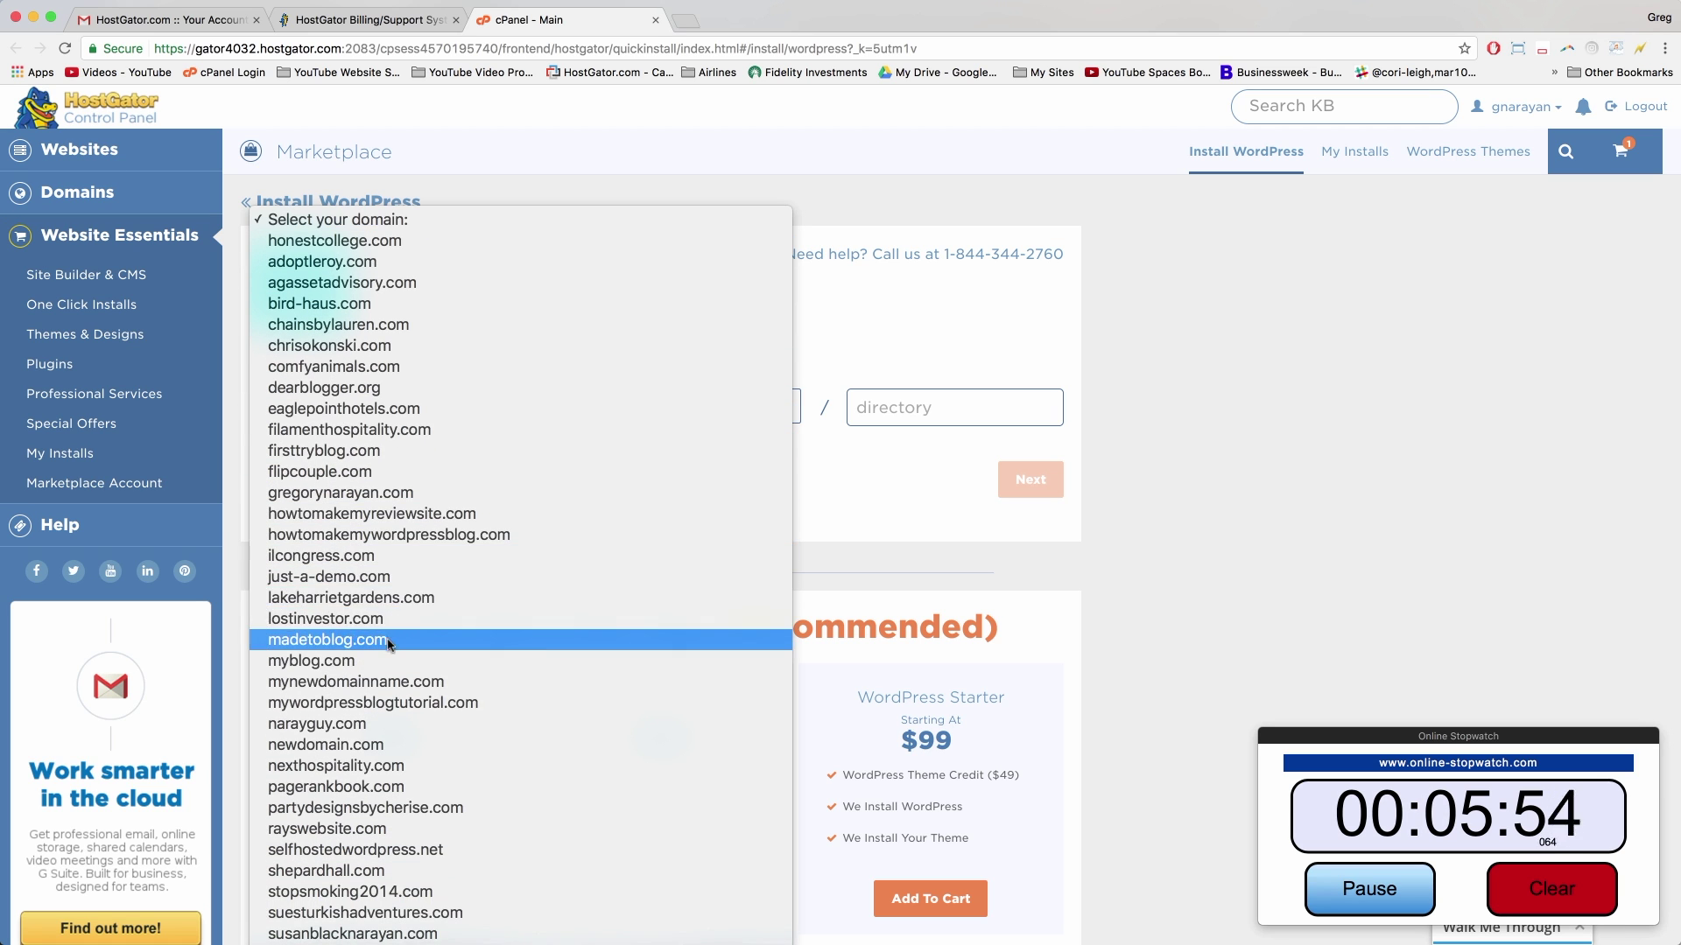
{"action": "left_click", "coordinate": [415, 704]}
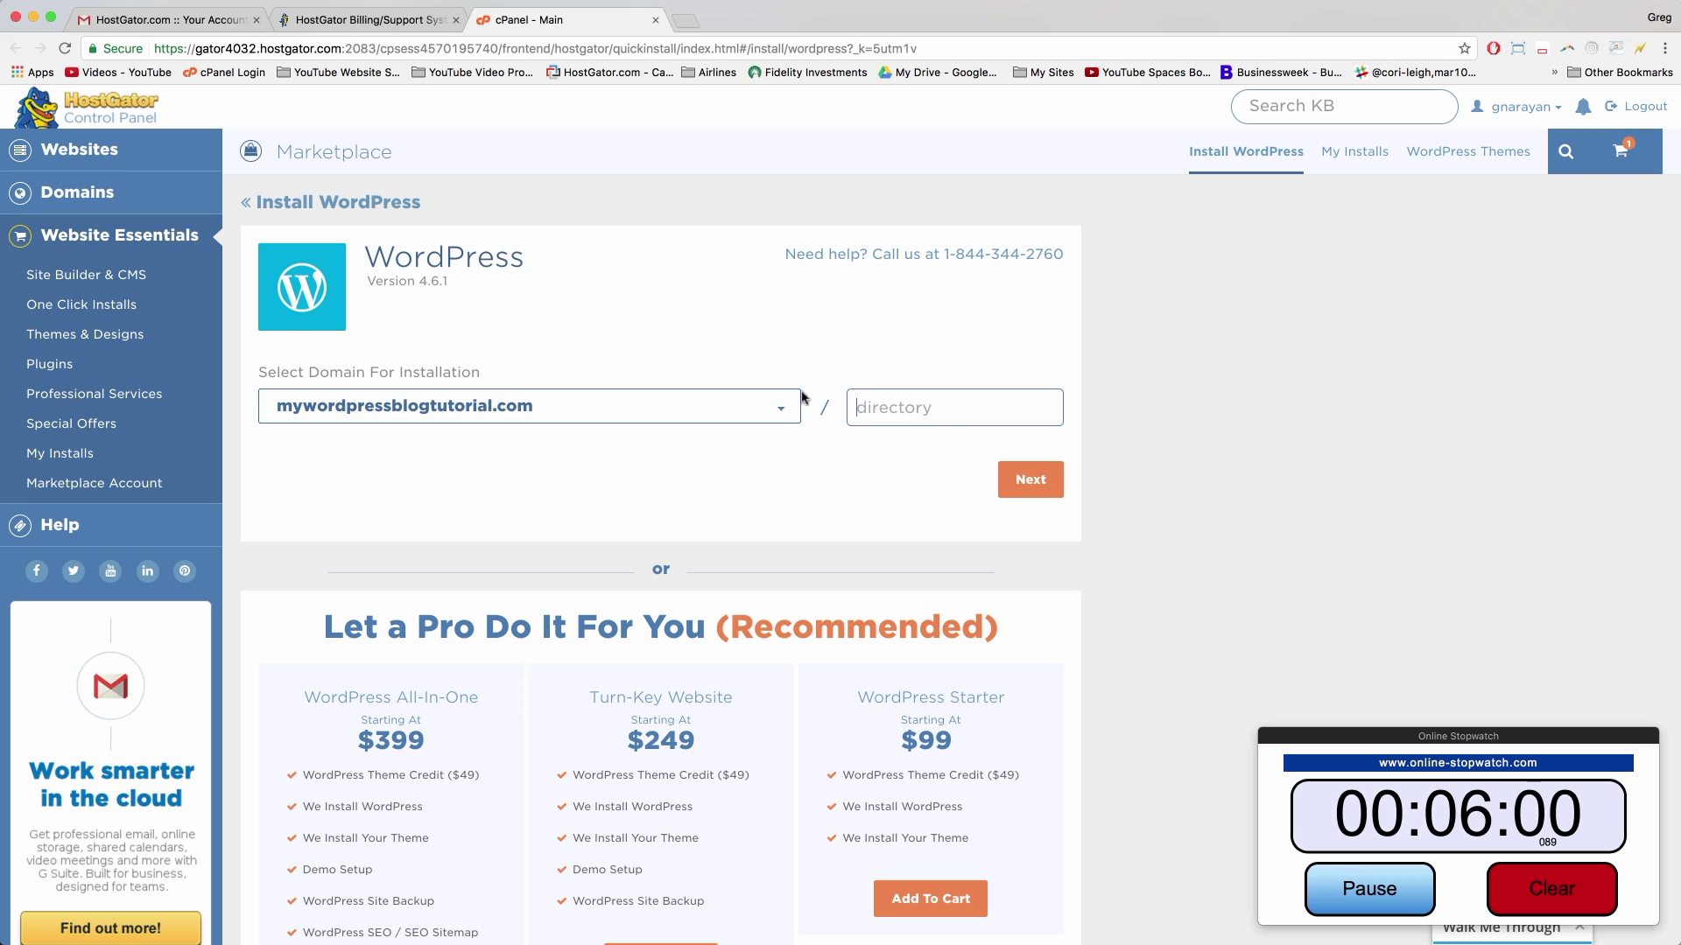
{"action": "left_click", "coordinate": [1024, 483]}
Step: Enter the blog title 'My Blog', the admin's first and last name, and the admin e-mail
{"action": "left_click", "coordinate": [415, 415]}
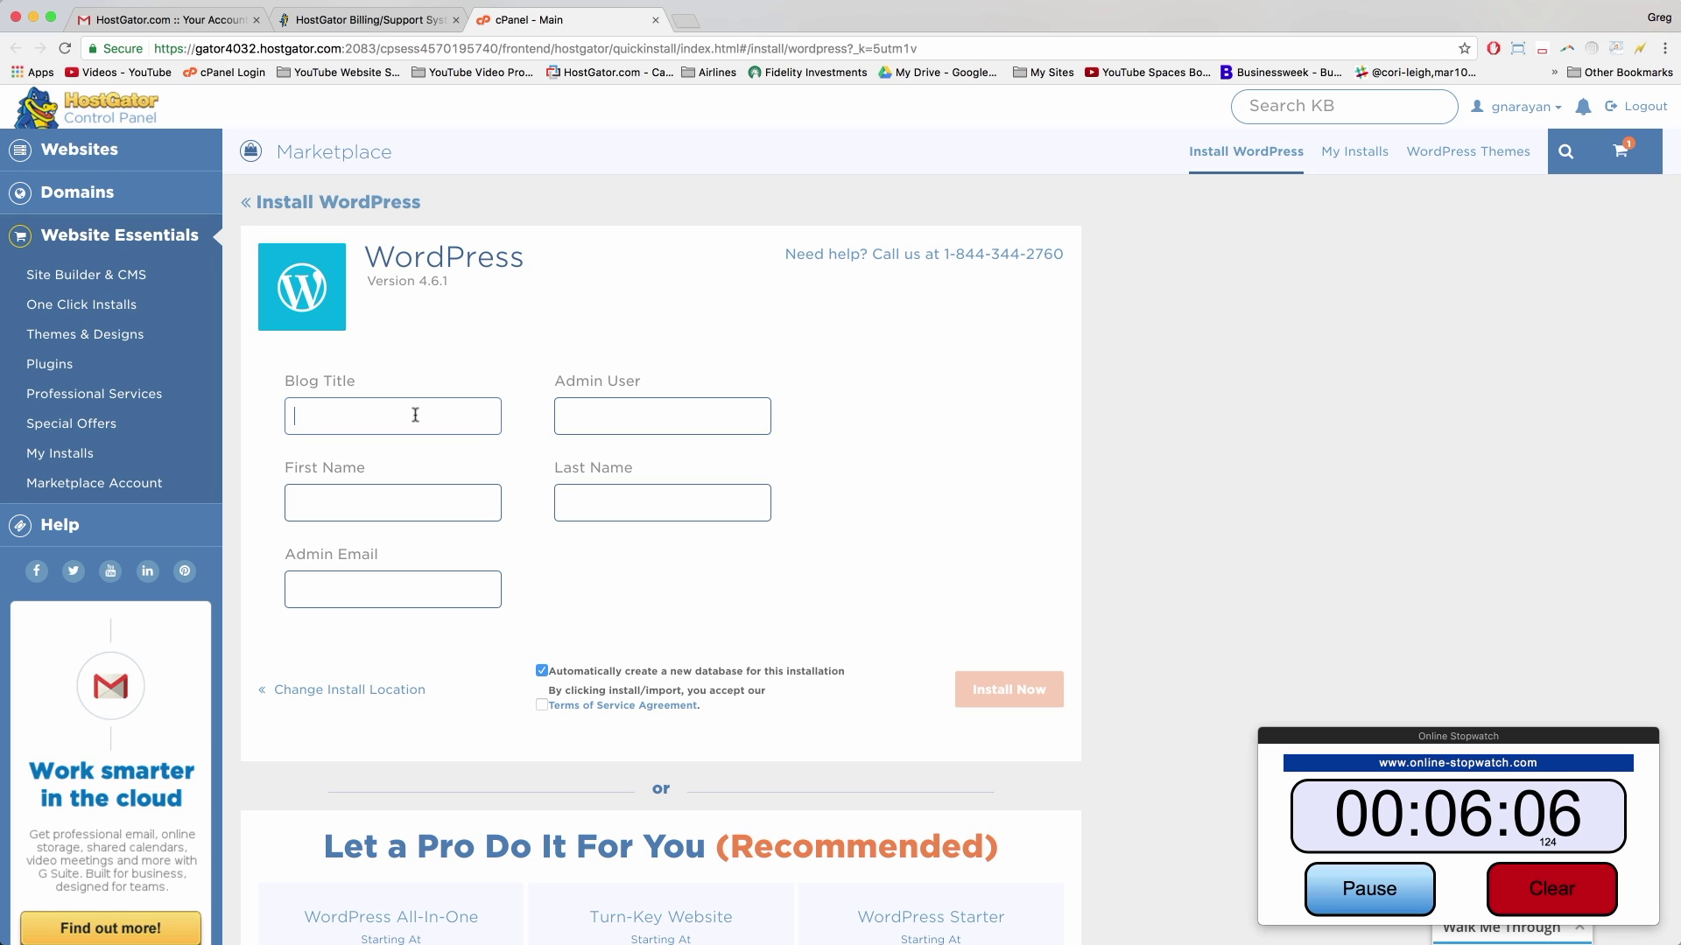
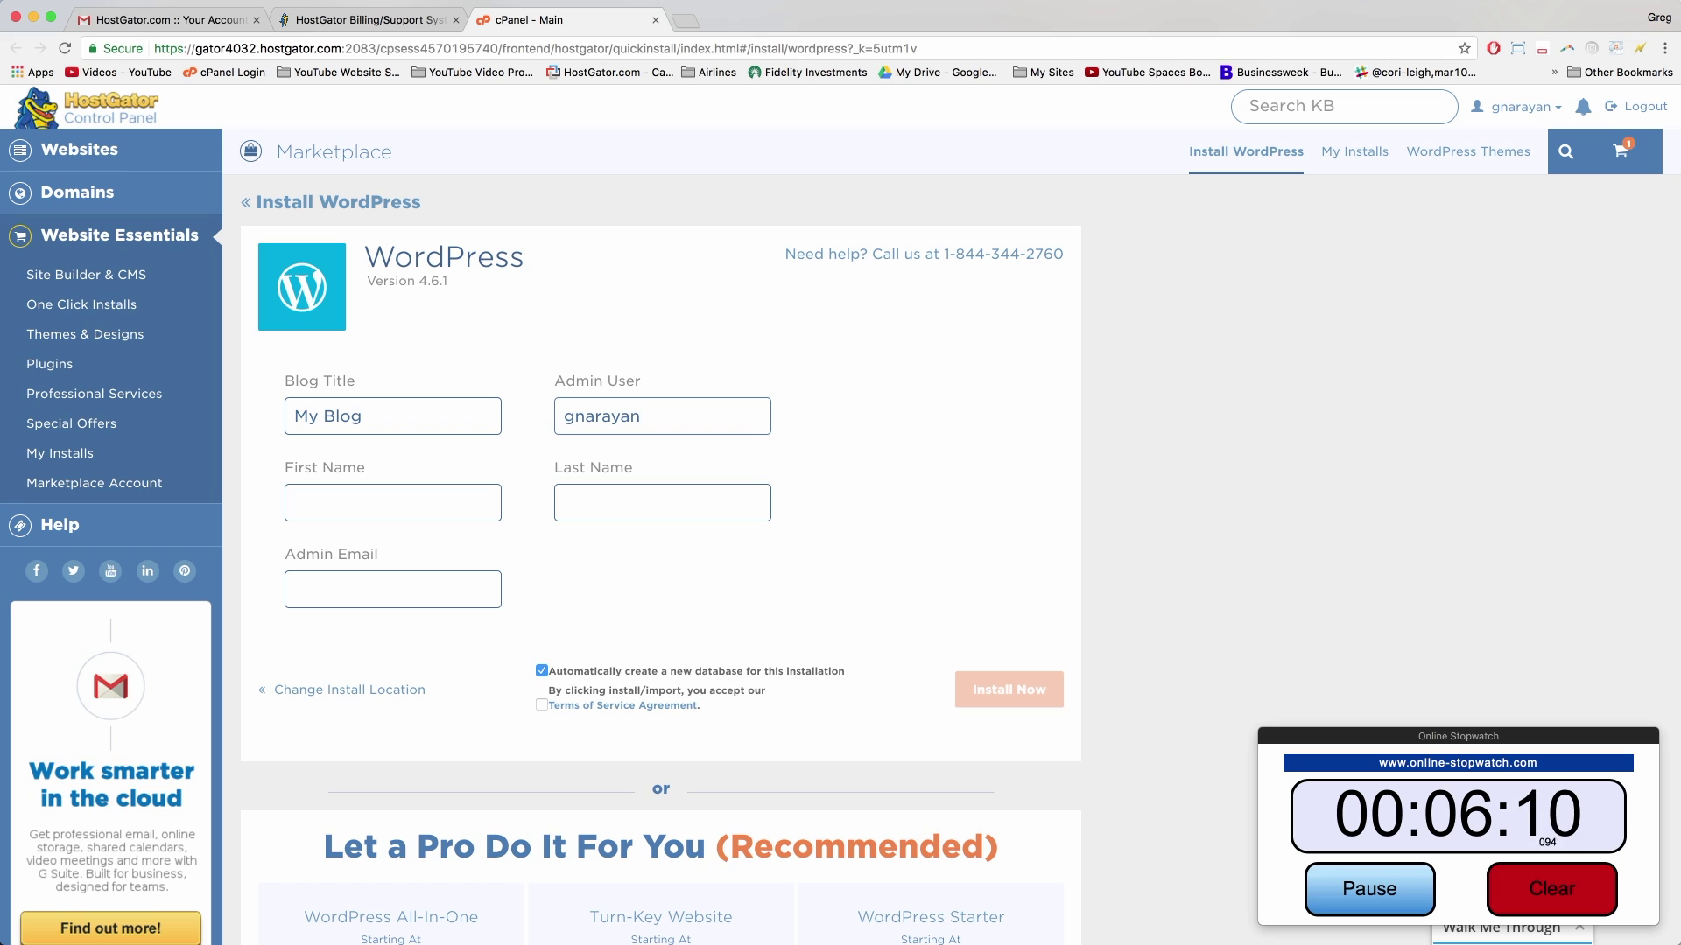
{"action": "key", "text": "Tab"}
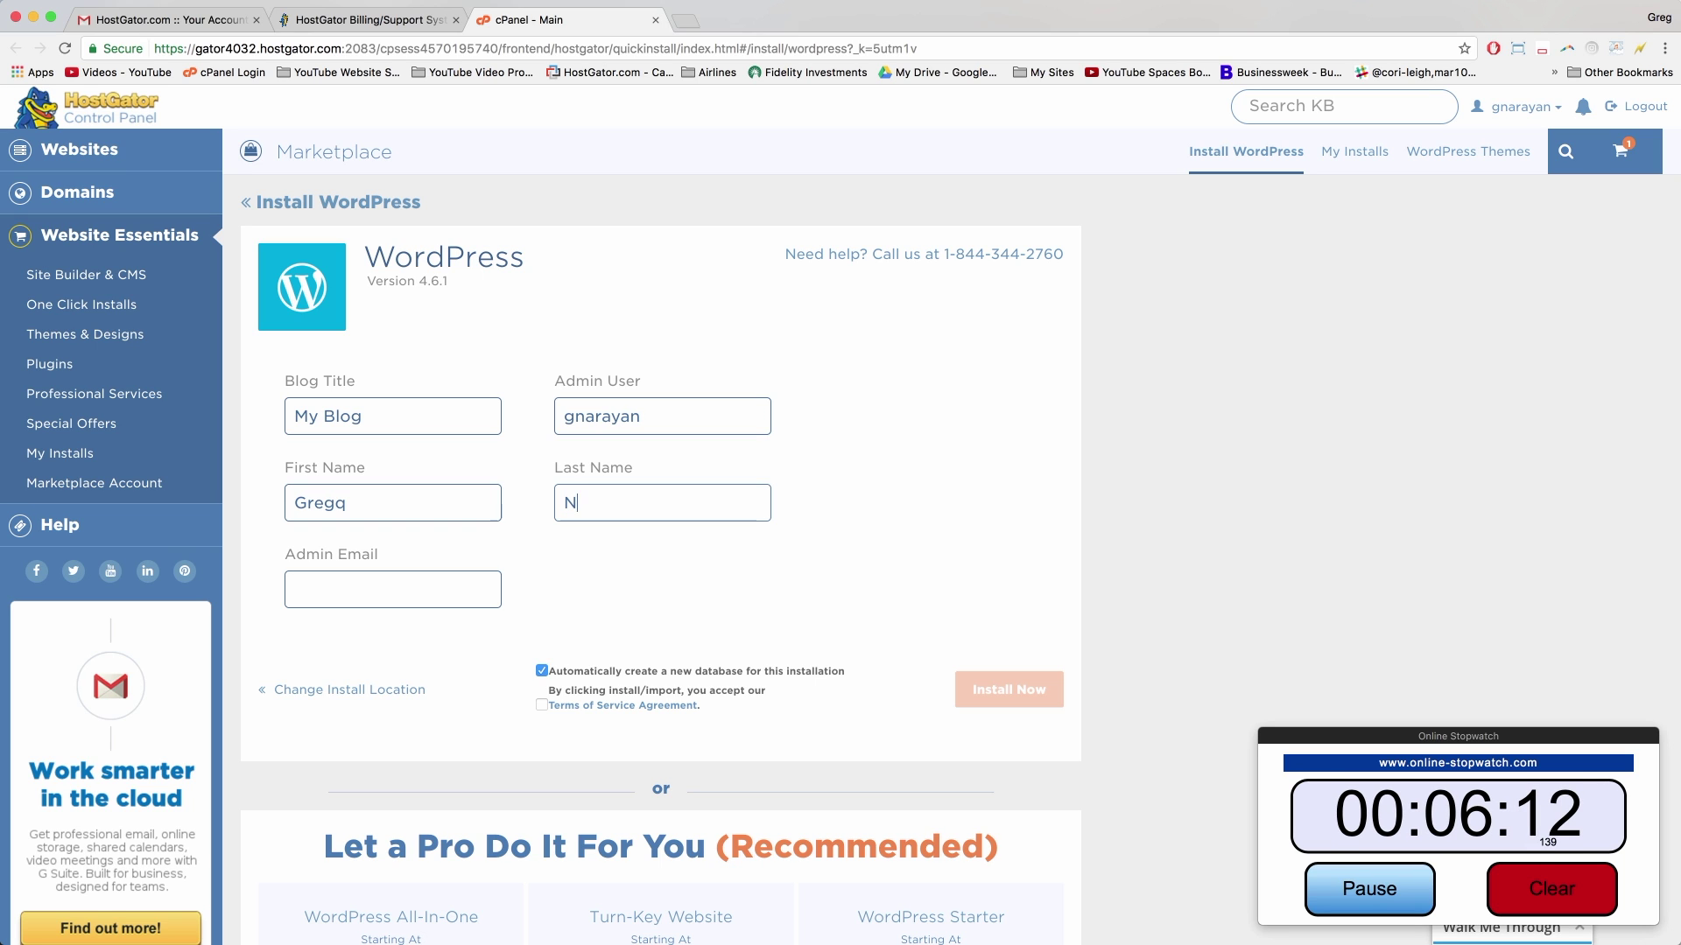
{"action": "key", "text": "Tab"}
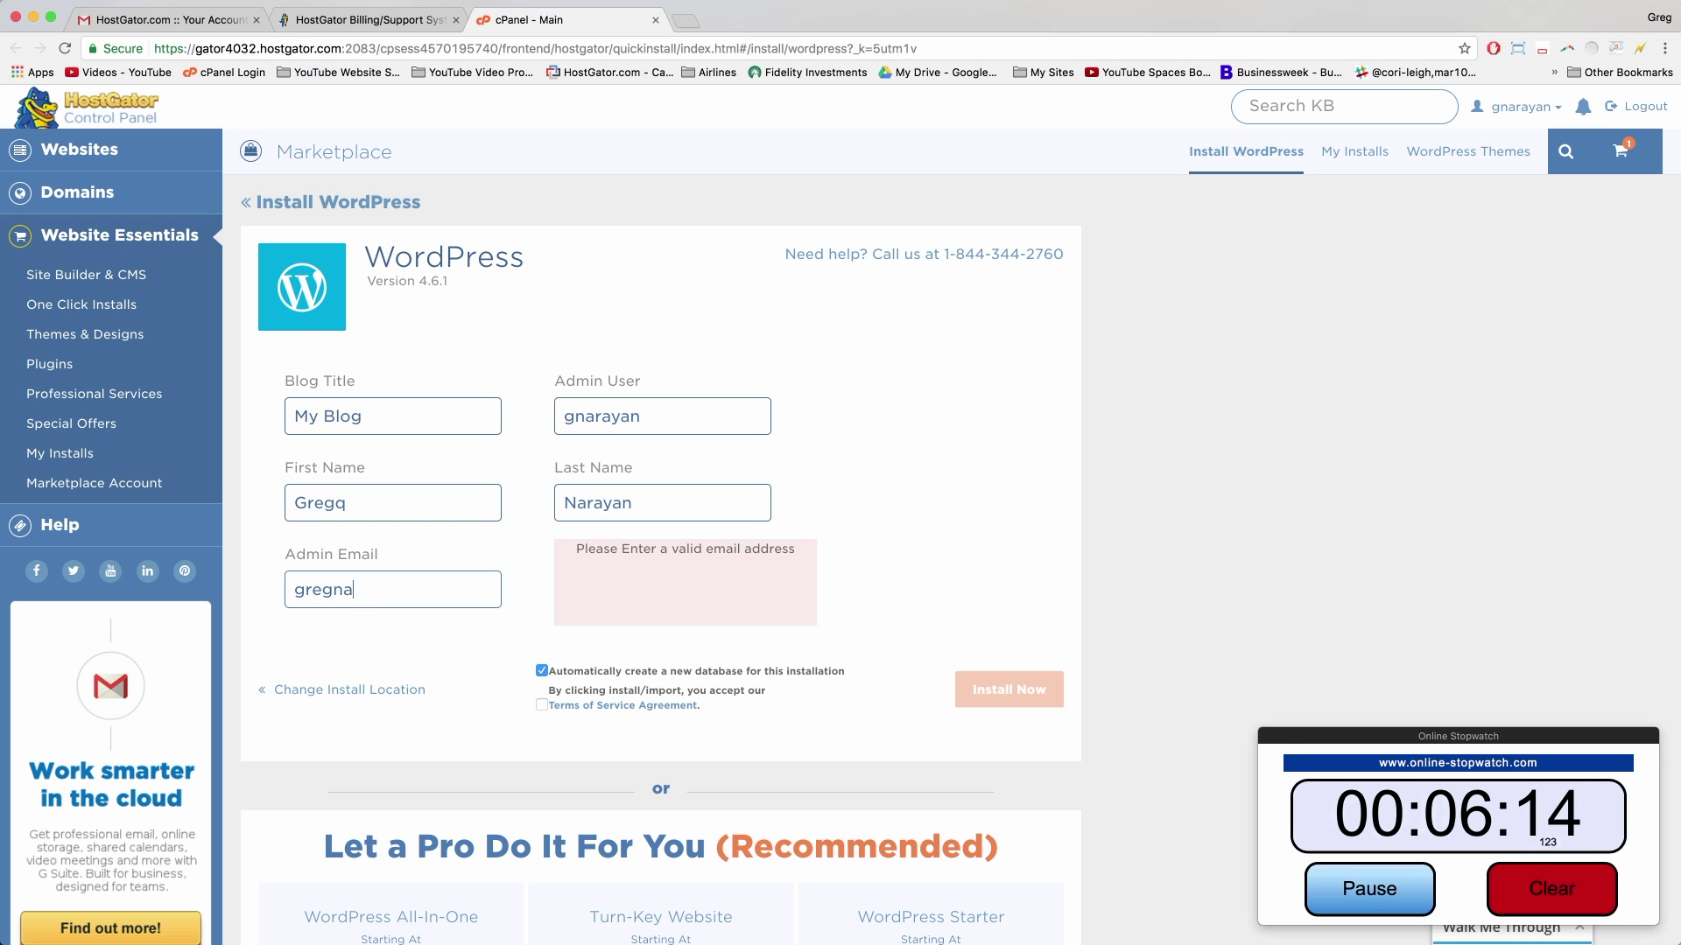
{"action": "key", "text": "BackSpace"}
{"action": "key", "text": "BackSpace"}
{"action": "key", "text": "BackSpace"}
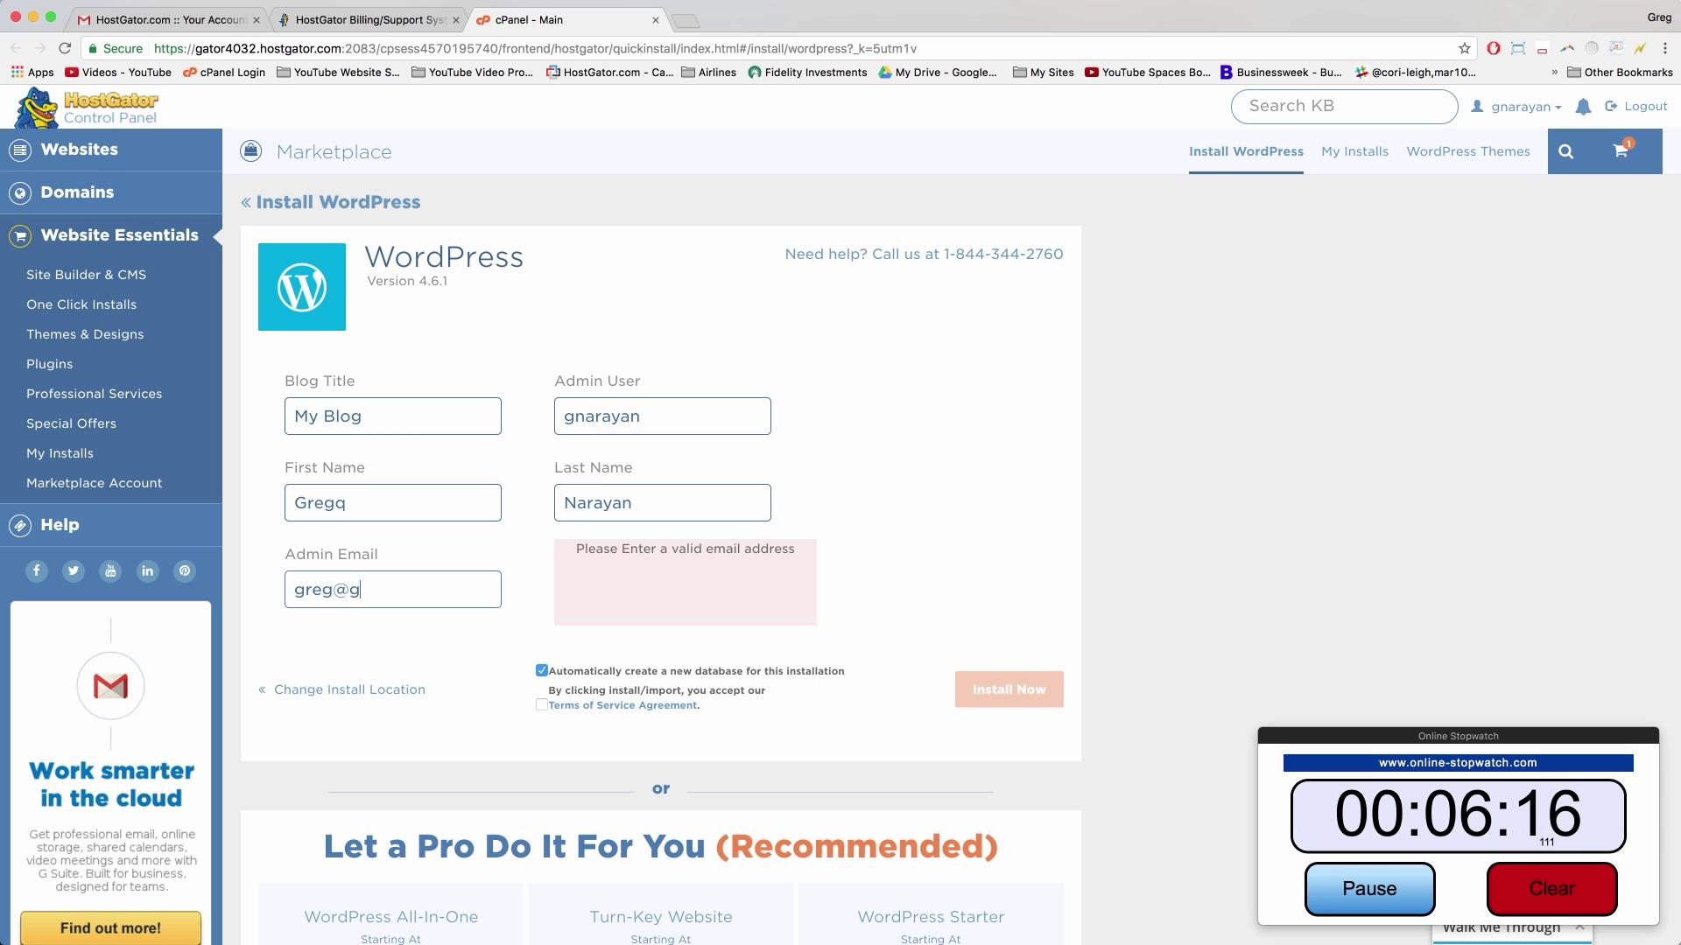
{"action": "key", "text": "BackSpace"}
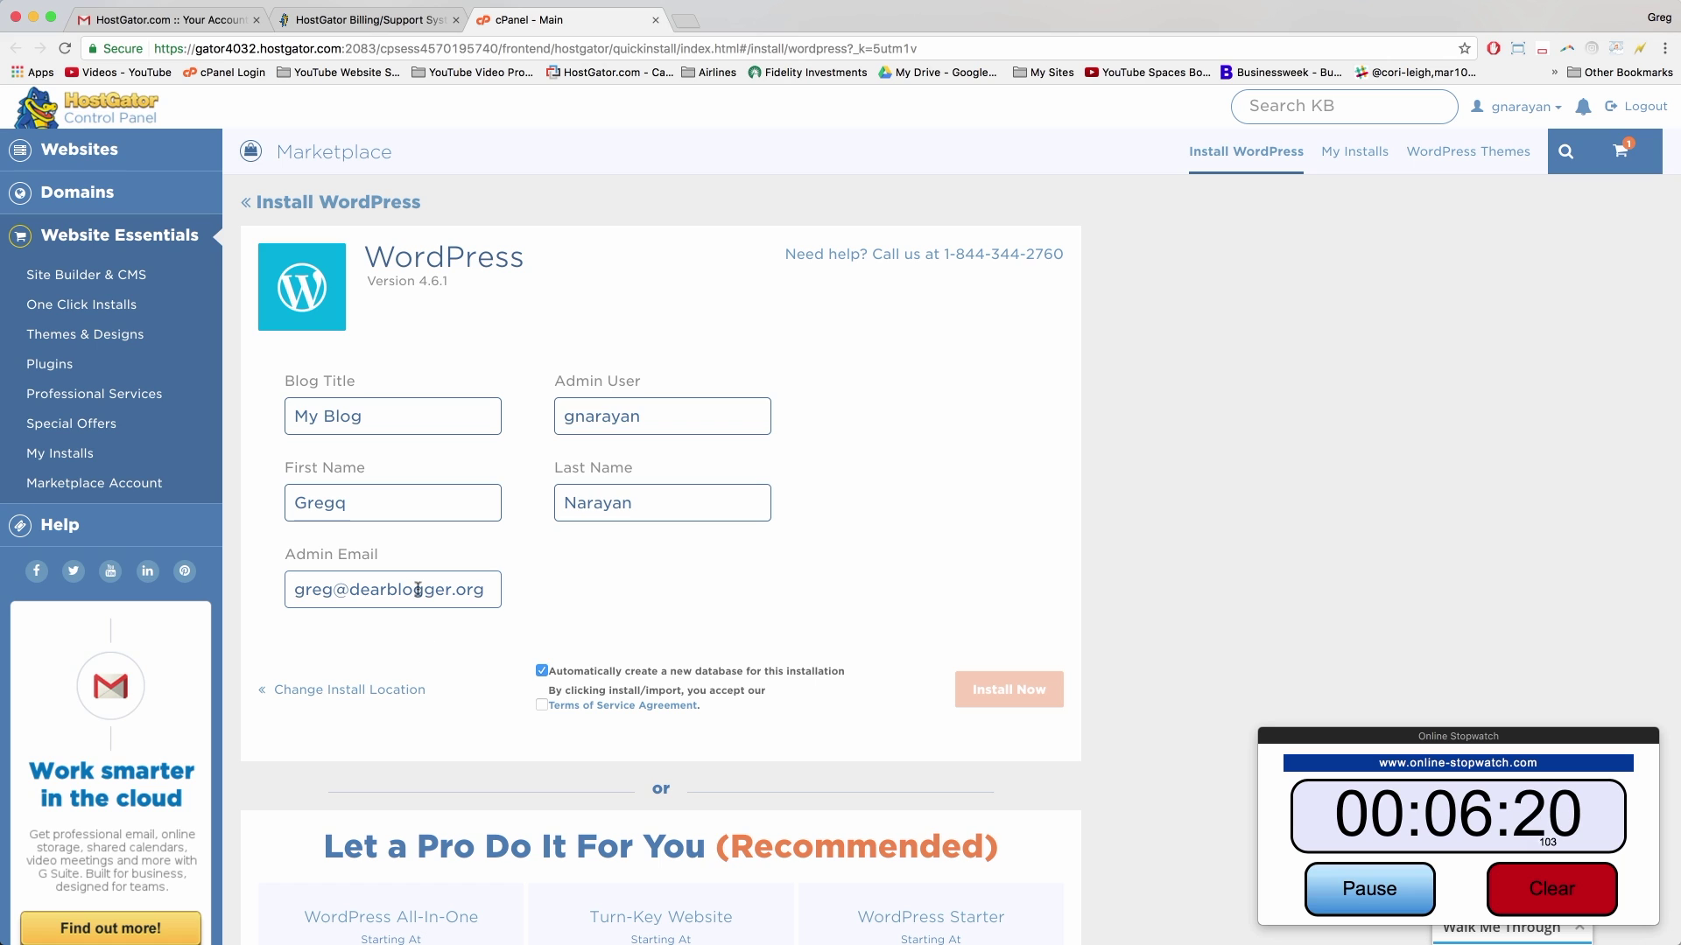
Step: Check the admin username, accept the terms of service, and start the WordPress installation
{"action": "left_click", "coordinate": [595, 416]}
{"action": "mouse_move", "coordinate": [569, 417]}
{"action": "left_mouse_down"}
{"action": "mouse_move", "coordinate": [645, 417]}
{"action": "mouse_move", "coordinate": [564, 417]}
{"action": "left_mouse_up"}
{"action": "left_click", "coordinate": [651, 417]}
{"action": "left_click", "coordinate": [645, 416]}
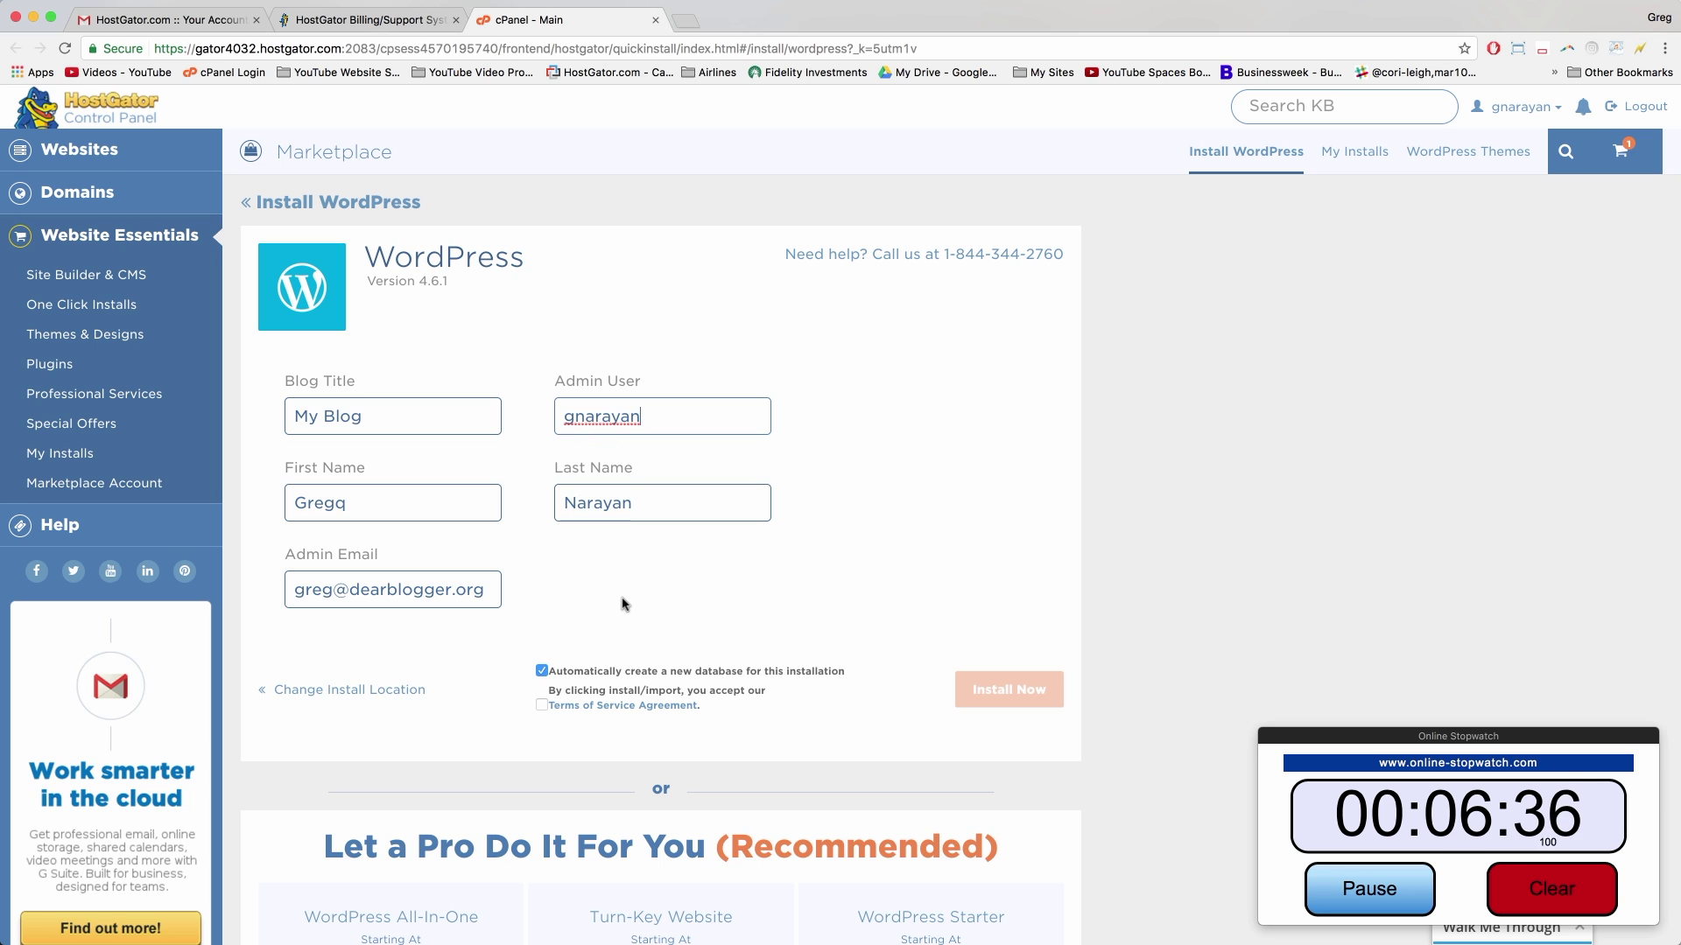
{"action": "left_click", "coordinate": [541, 705]}
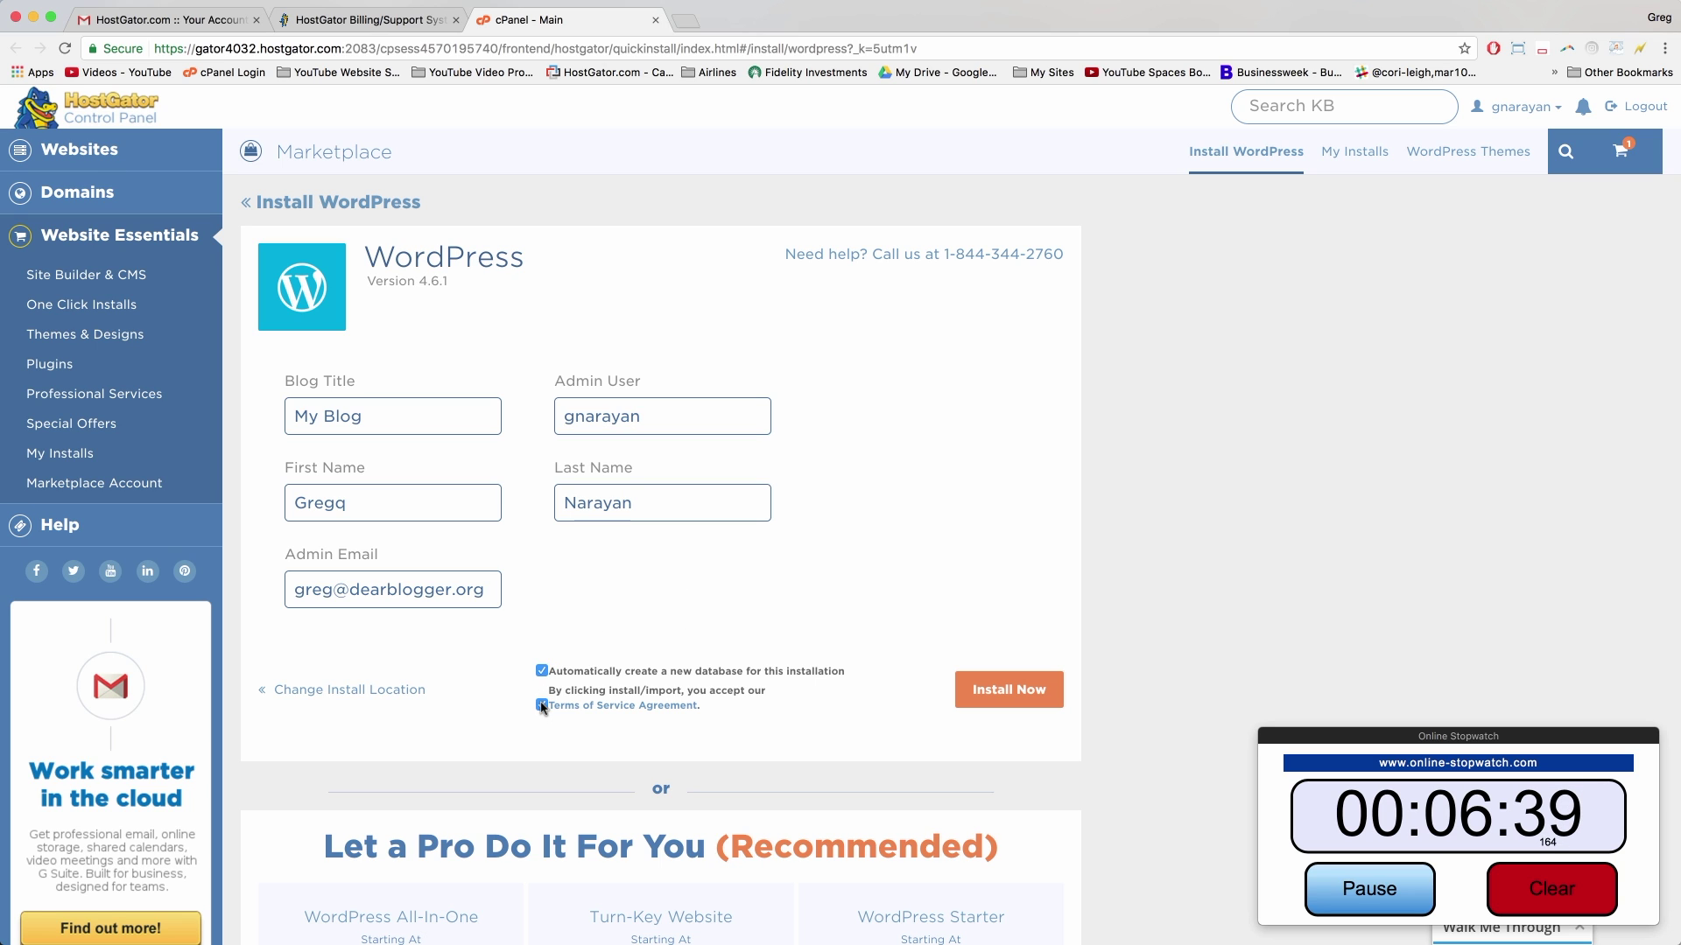
{"action": "left_click", "coordinate": [995, 695]}
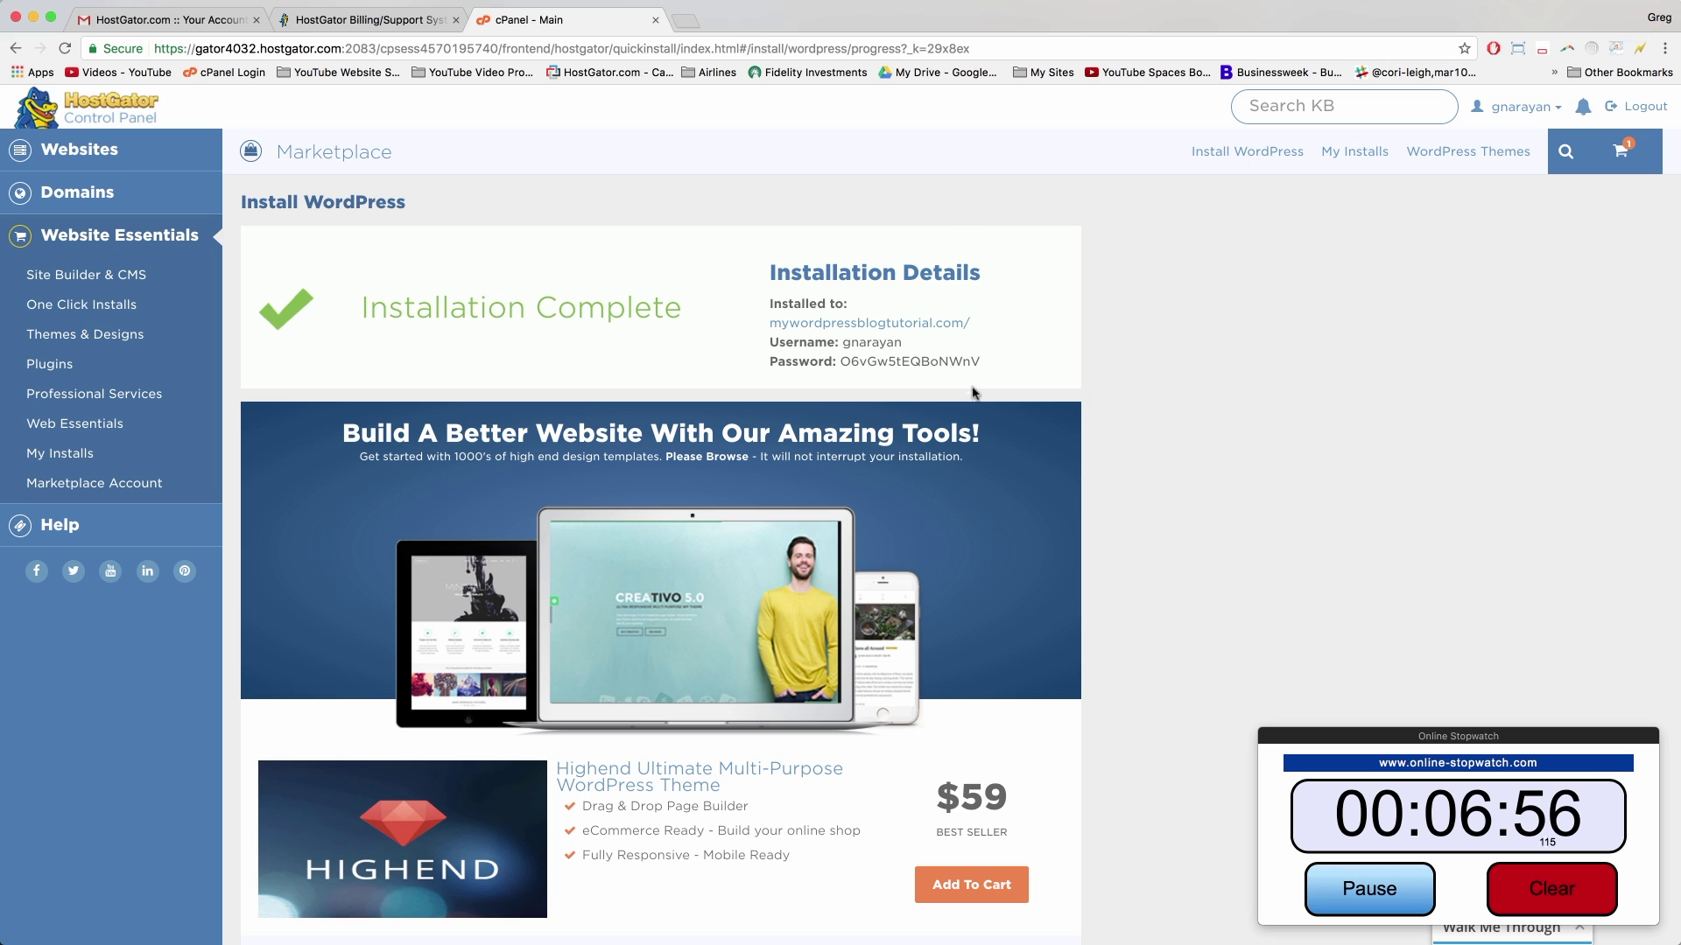
Step: Copy the Installation Details block with the site address, admin username and password
{"action": "left_click_drag", "start_coordinate": [1003, 369], "coordinate": [785, 270]}
{"action": "right_click", "coordinate": [786, 276]}
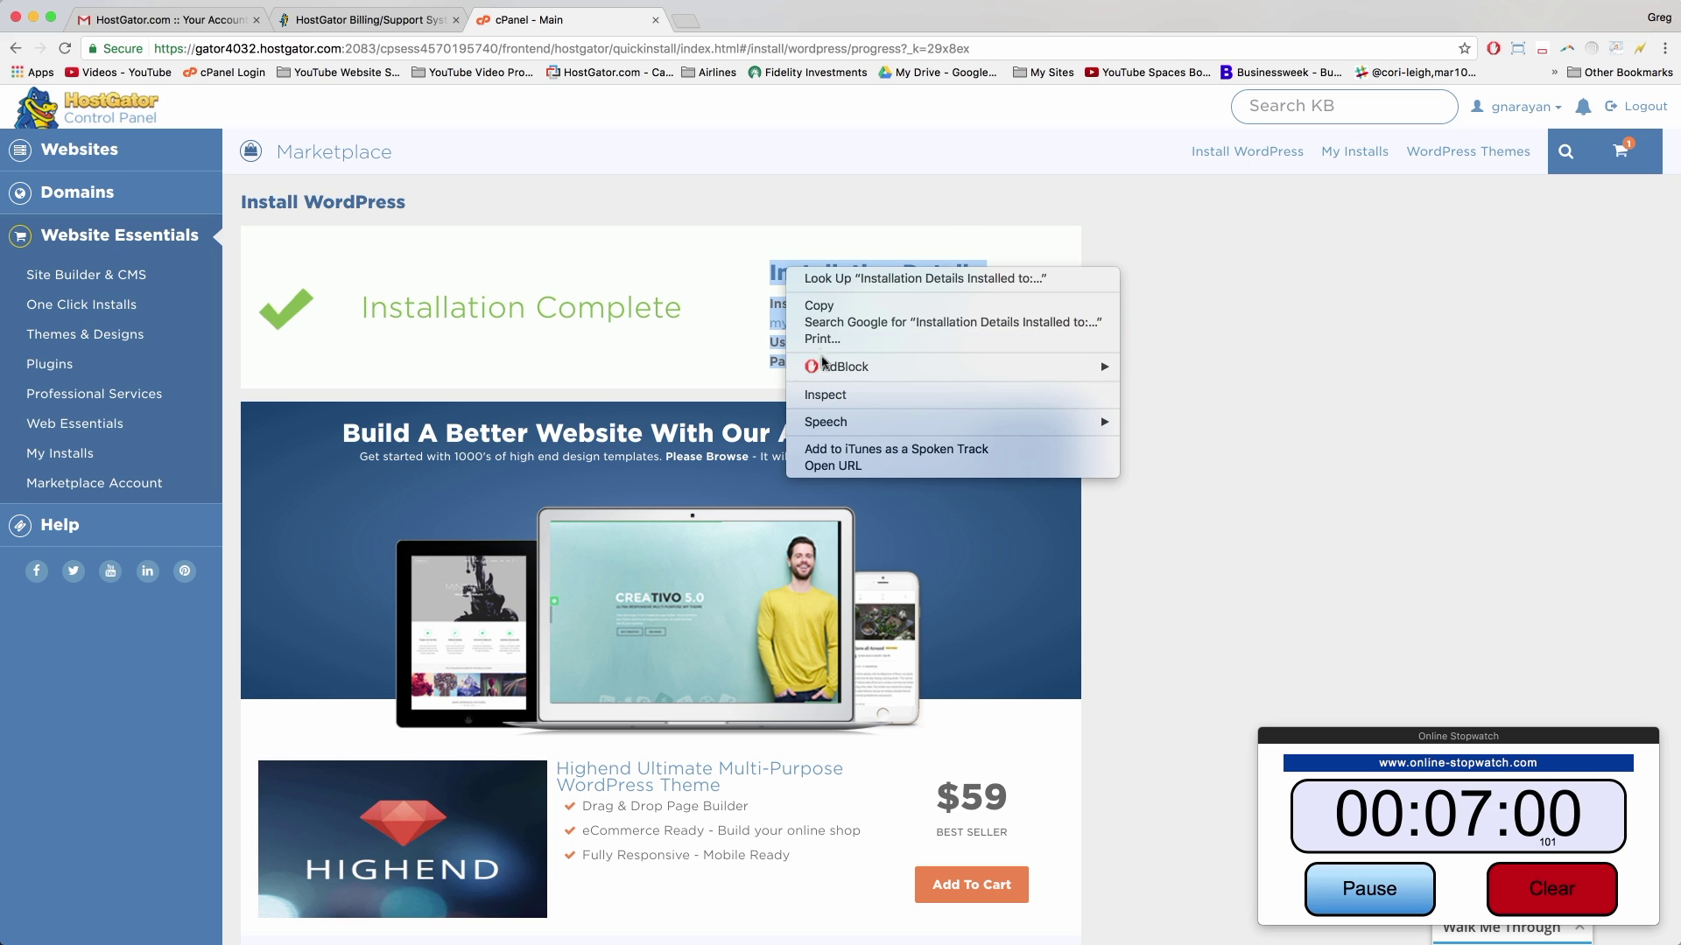
{"action": "left_click", "coordinate": [822, 309]}
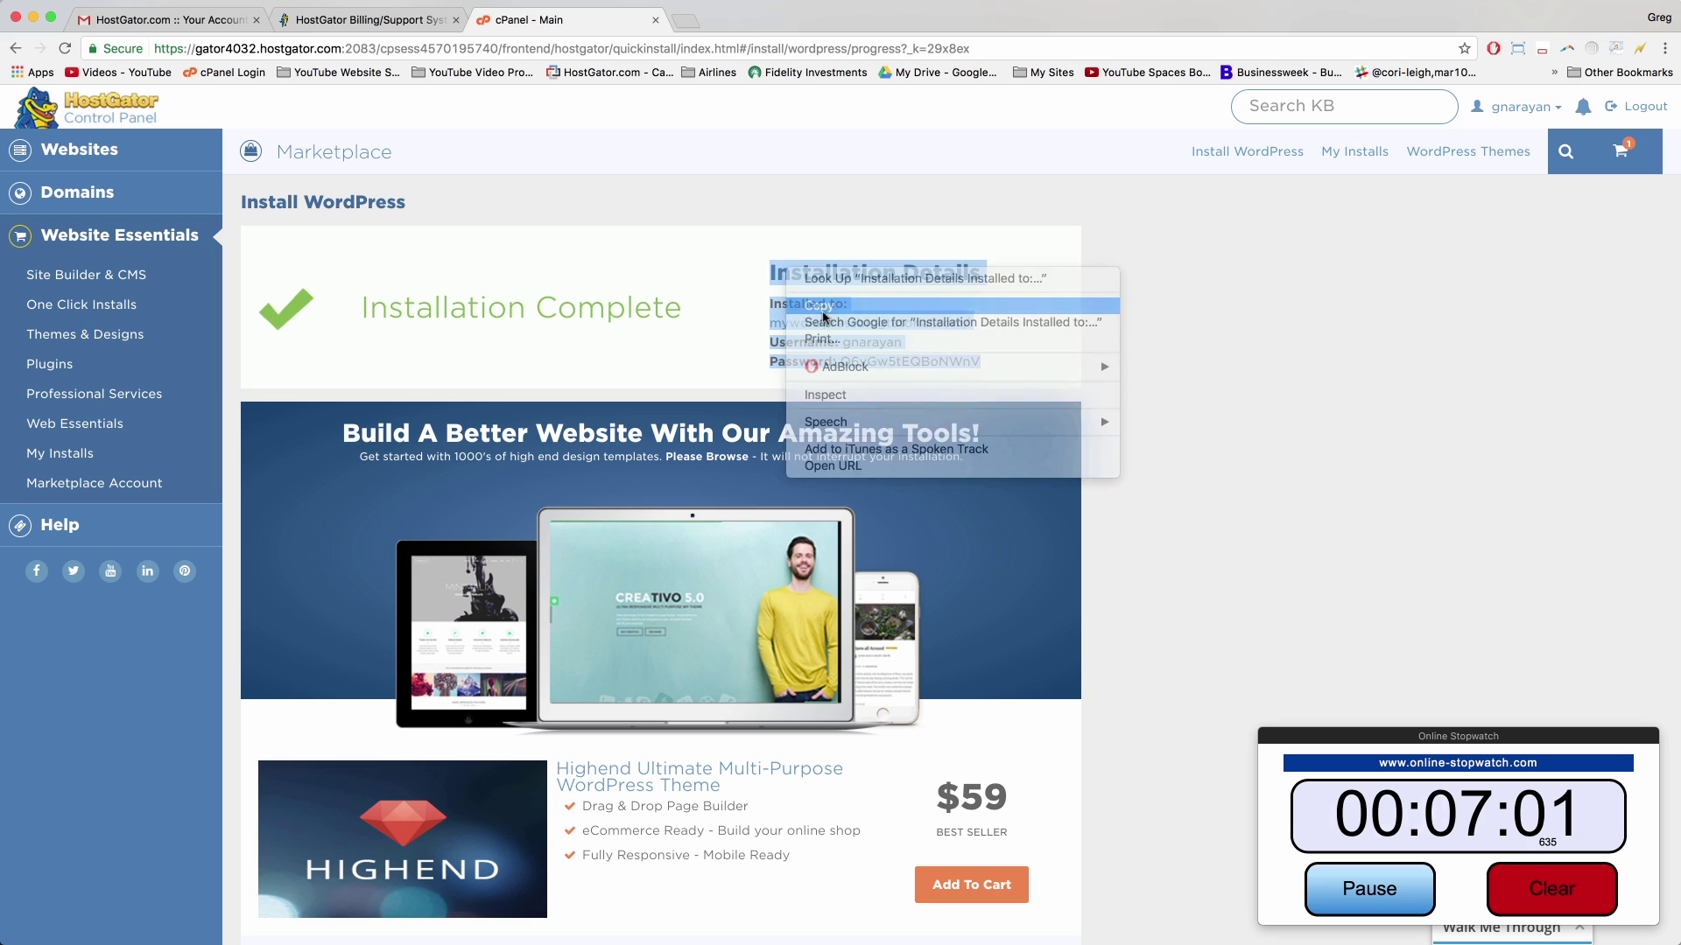
{"action": "left_click", "coordinate": [720, 309]}
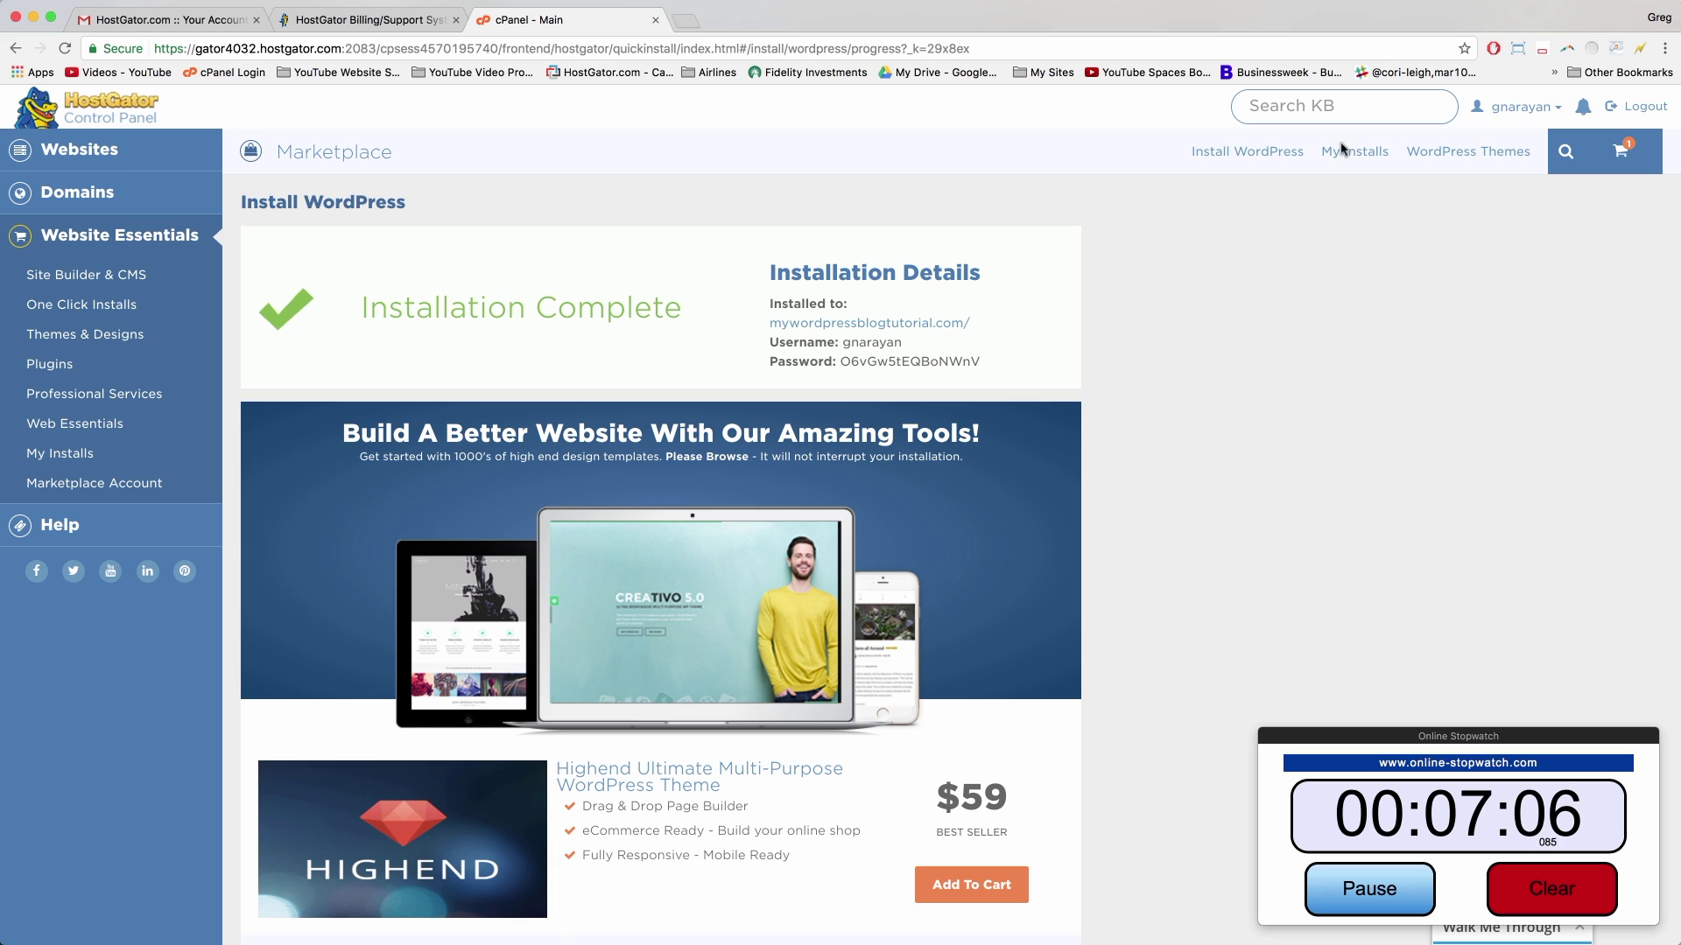
Step: In My Installs, set a new password for the mywordpressblogtutorial.com admin user
{"action": "left_click", "coordinate": [1358, 160]}
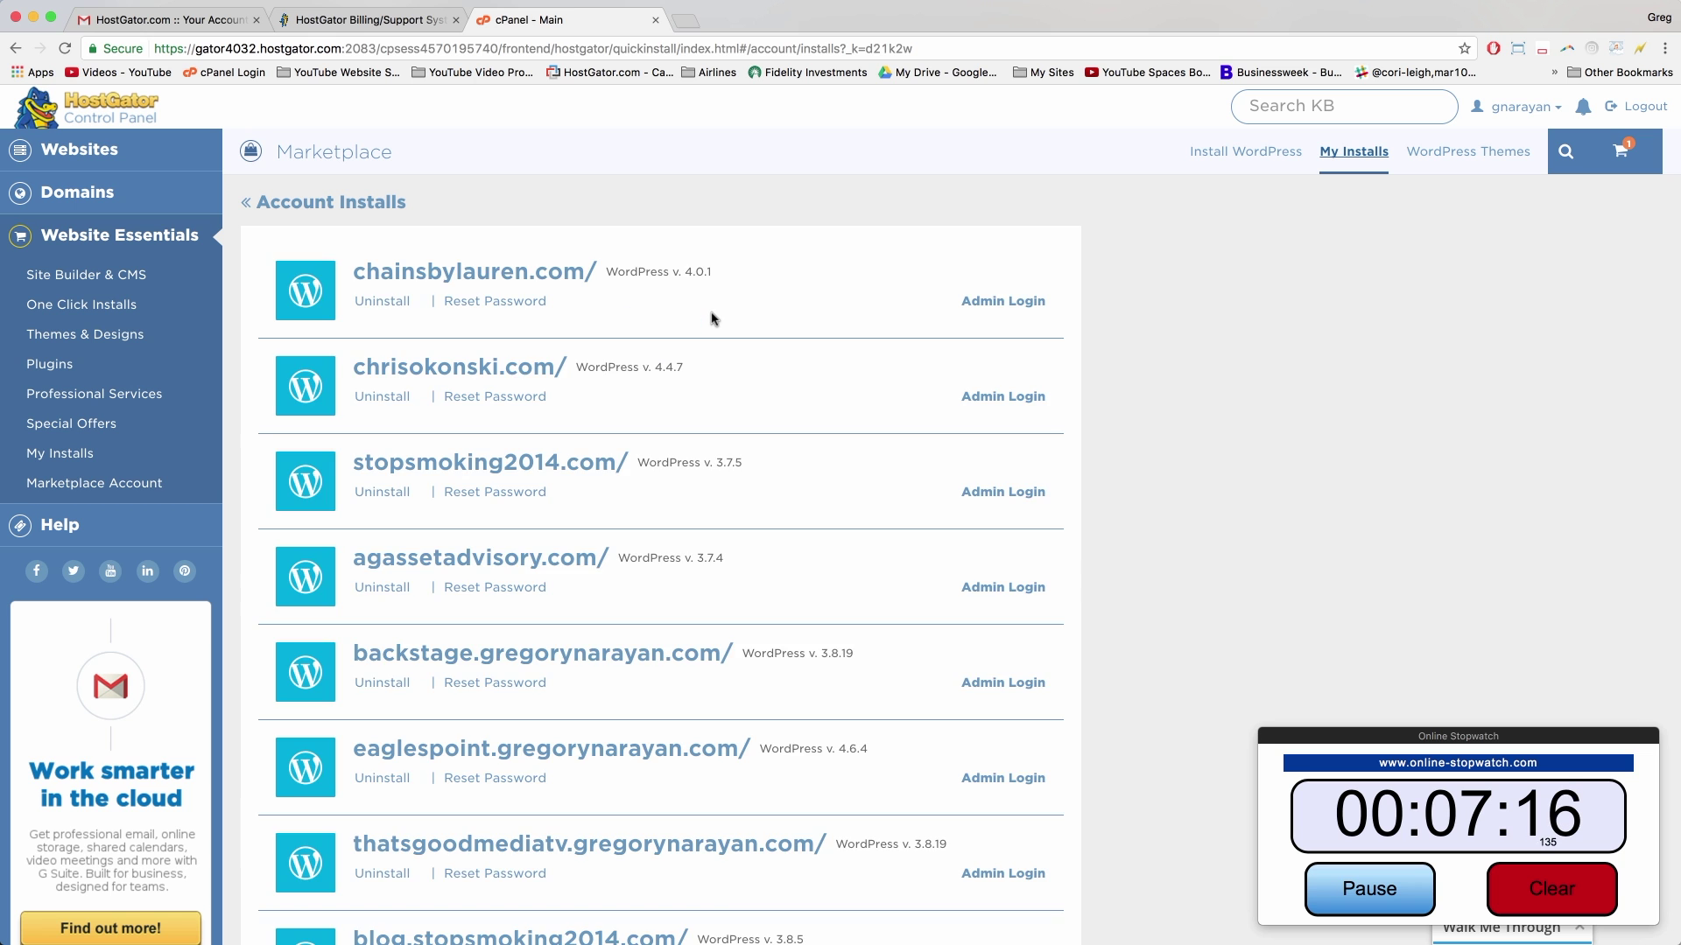
{"action": "scroll", "coordinate": [713, 317], "scroll_direction": "down", "scroll_amount": 20}
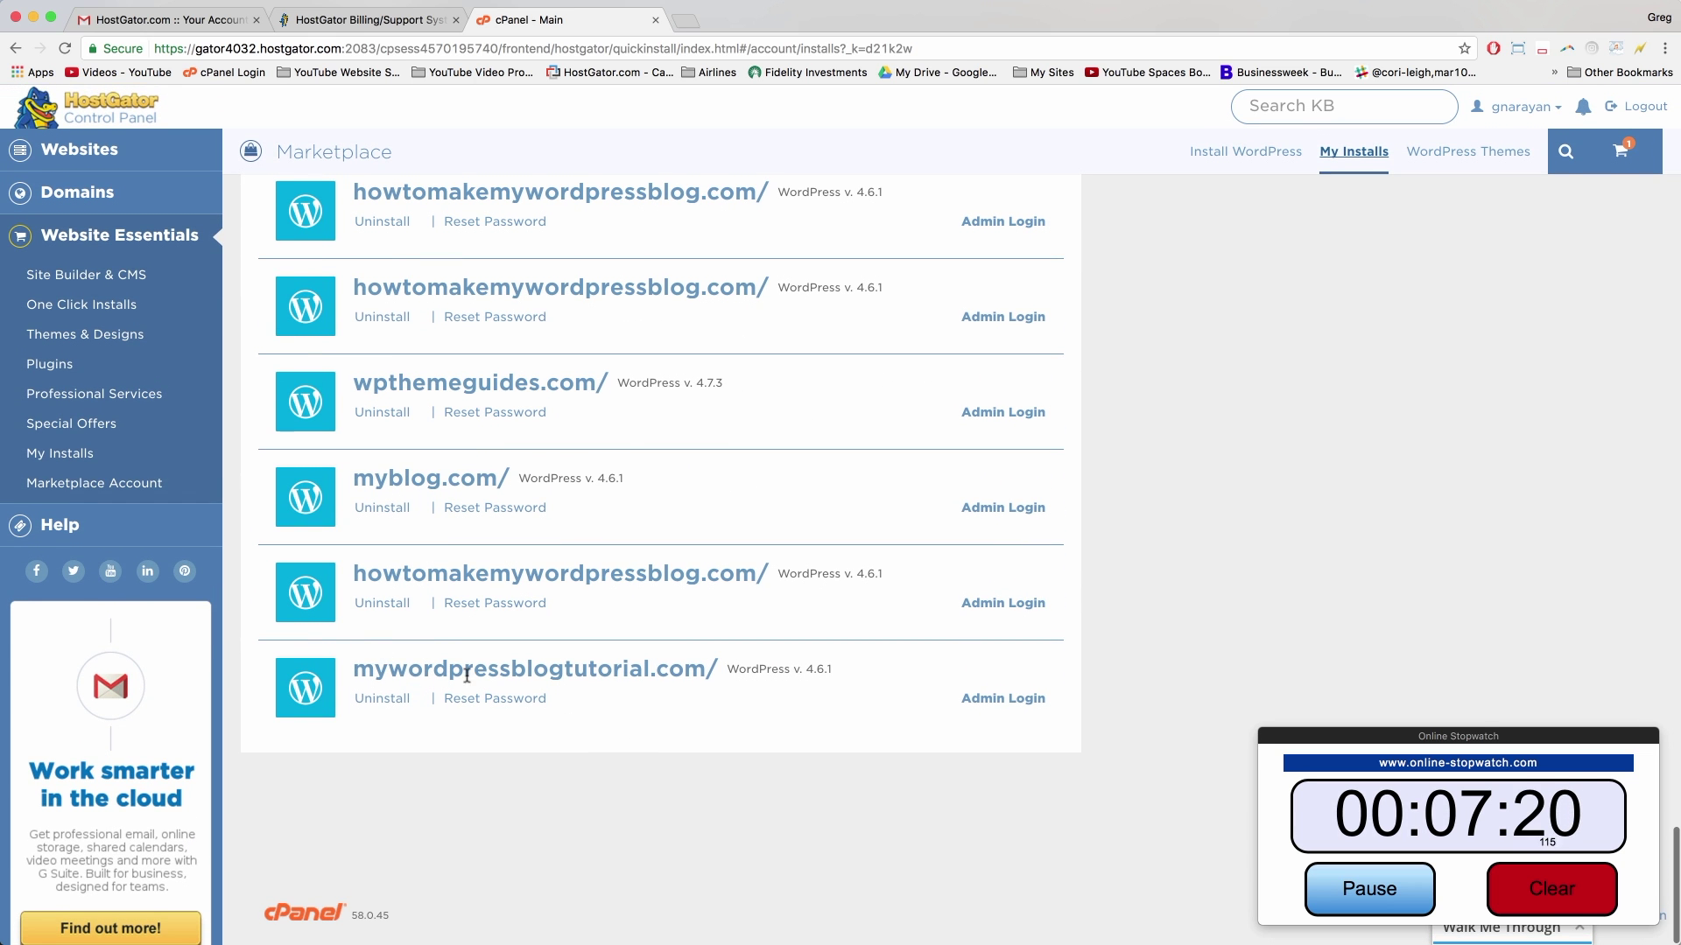
{"action": "left_click", "coordinate": [495, 698]}
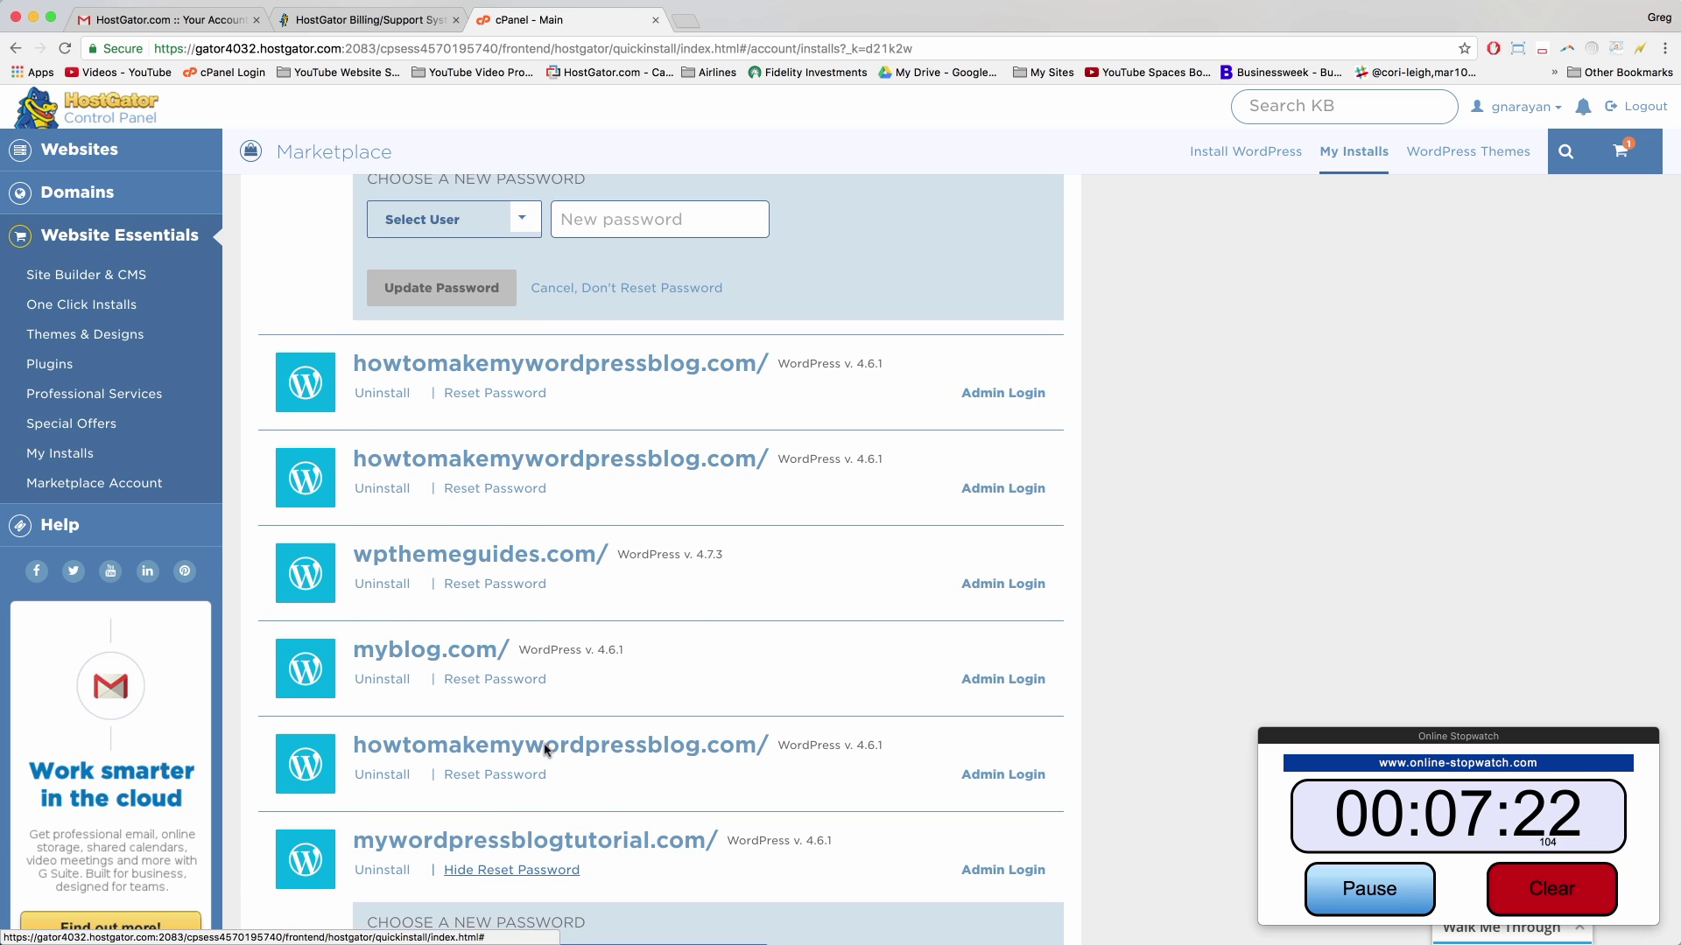
{"action": "scroll", "coordinate": [496, 761], "scroll_direction": "down", "scroll_amount": 3}
{"action": "left_click", "coordinate": [527, 618]}
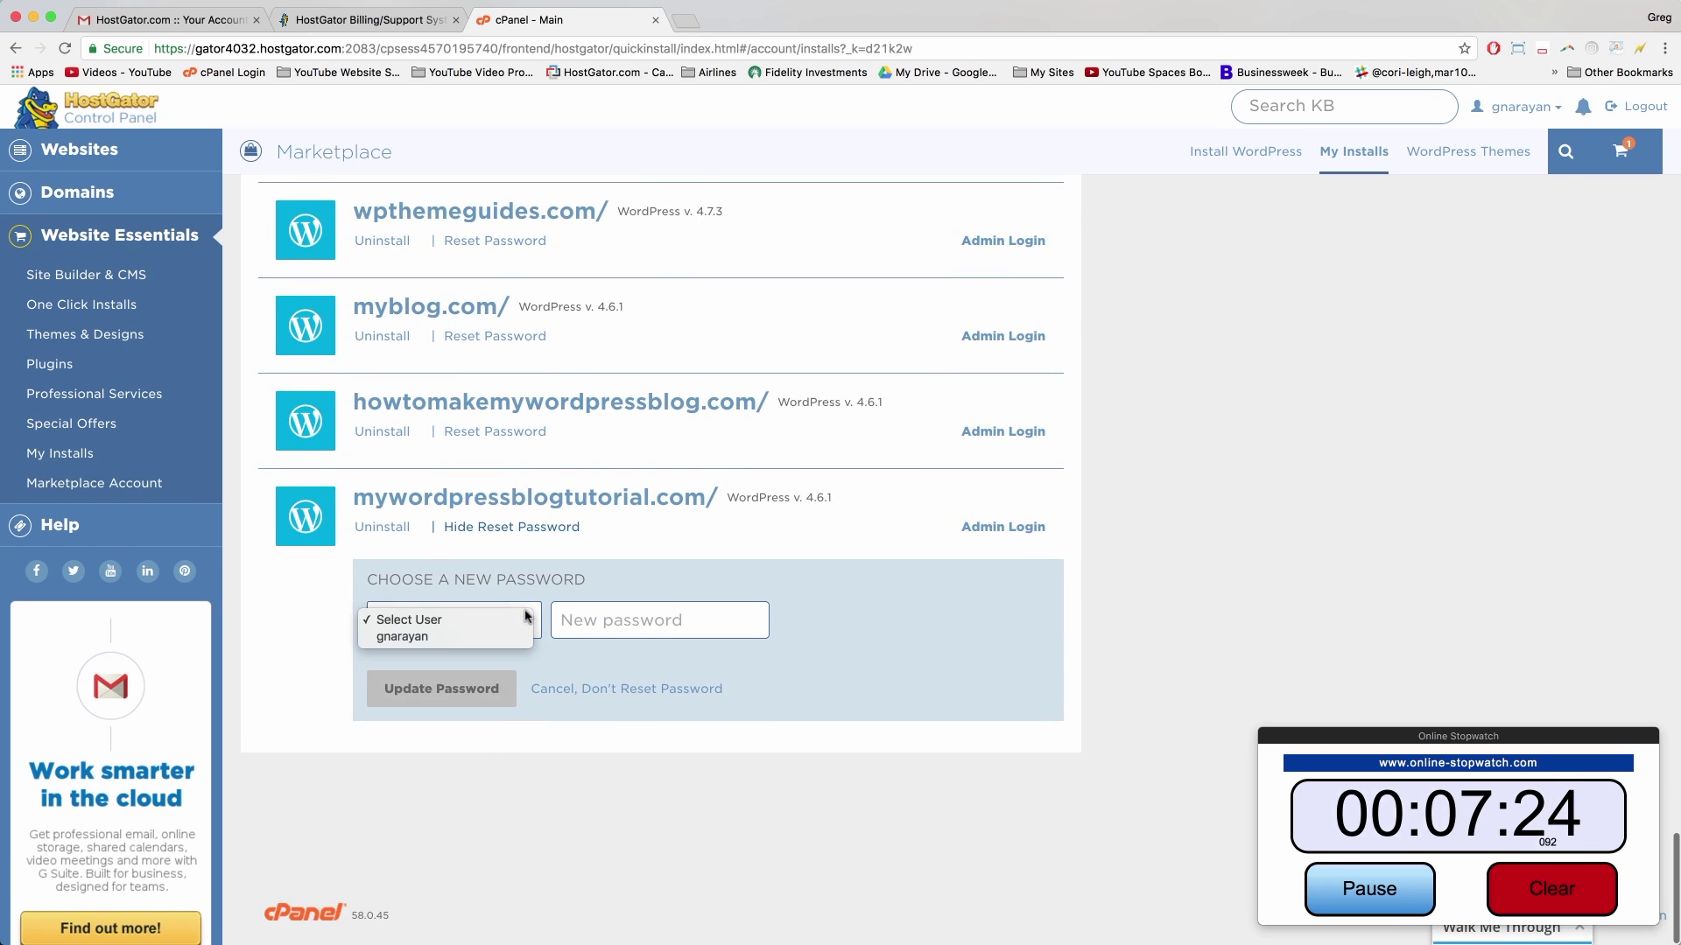
{"action": "left_click", "coordinate": [411, 636]}
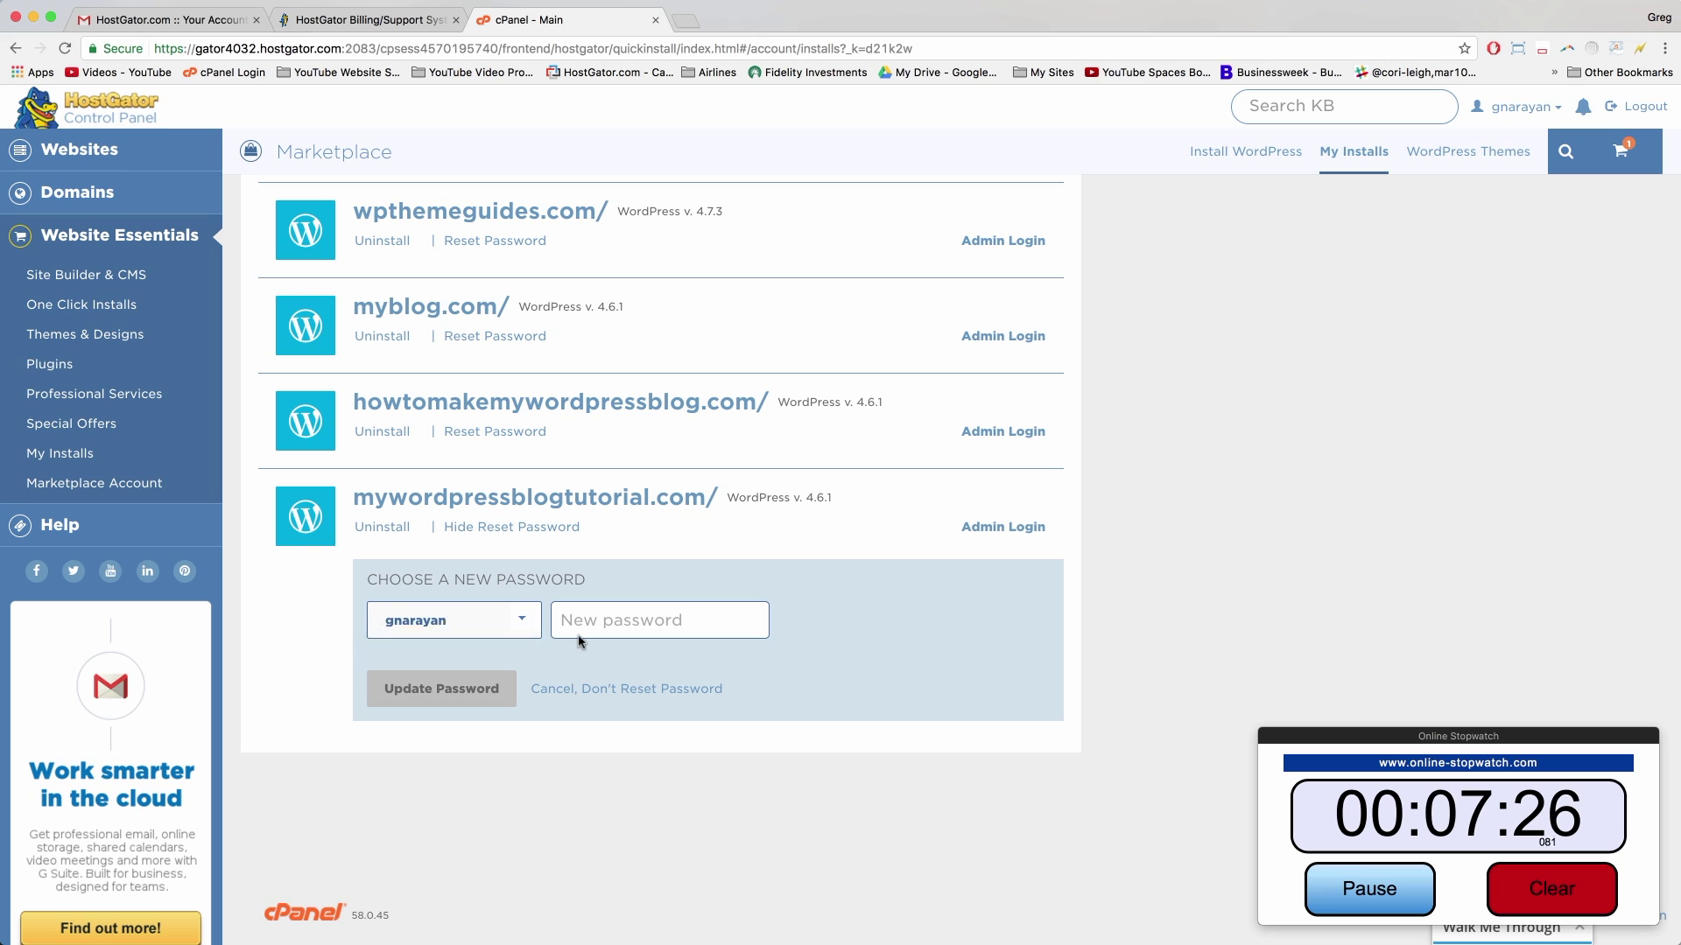
{"action": "left_click", "coordinate": [618, 618]}
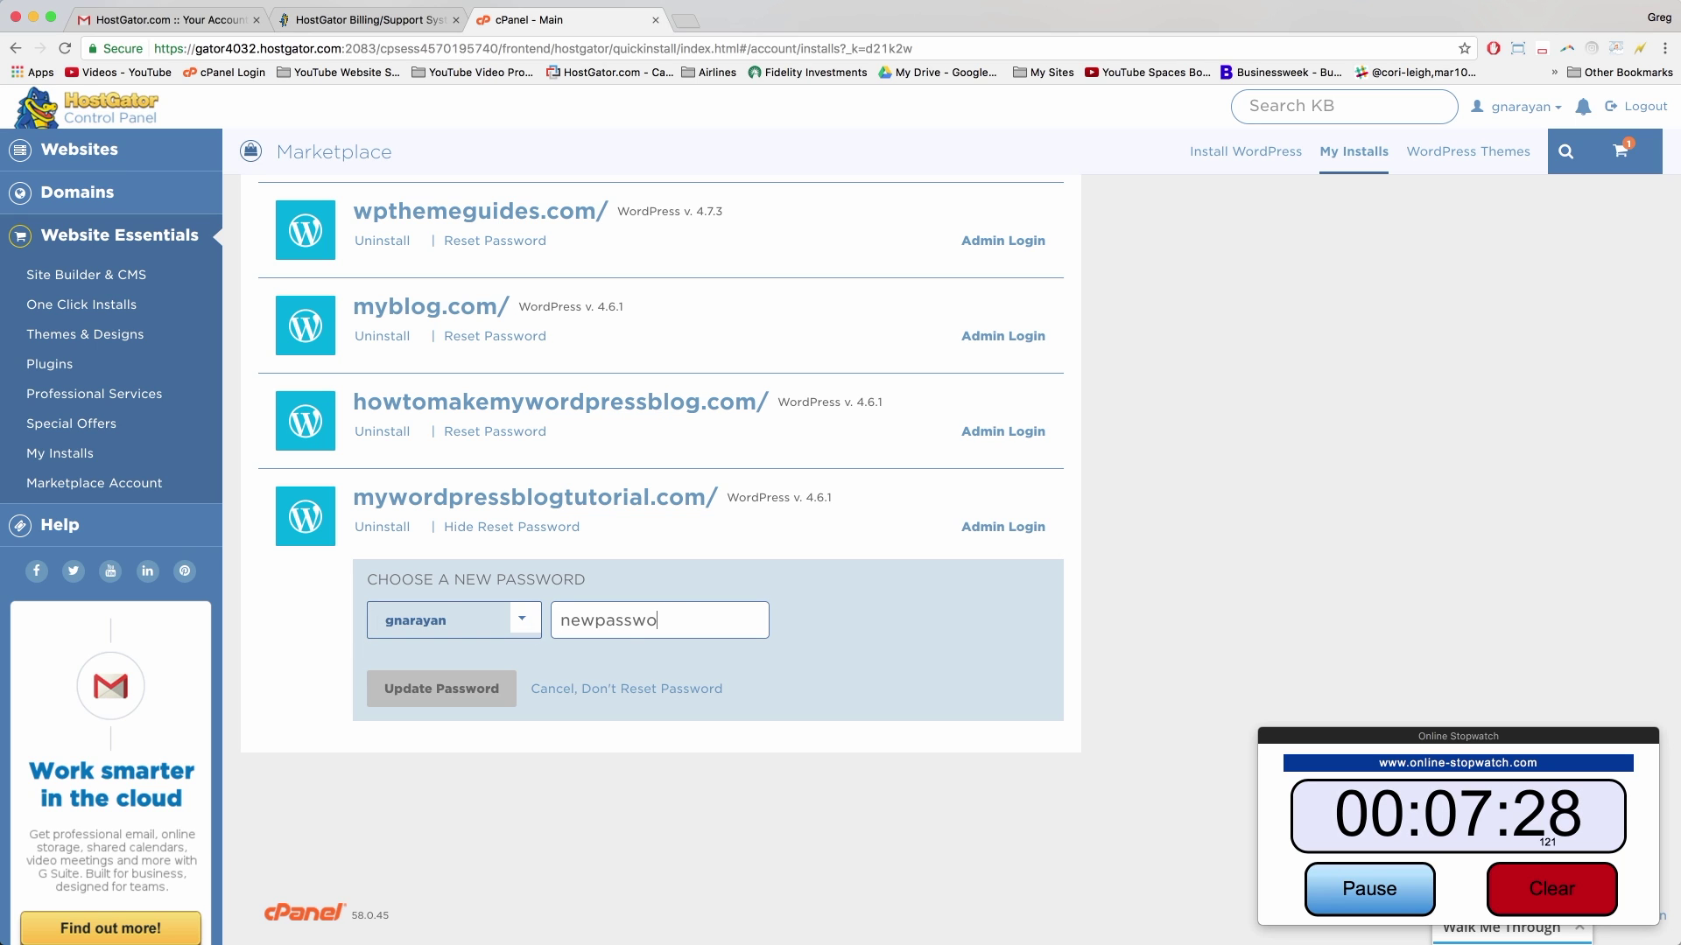
{"action": "left_click", "coordinate": [468, 698]}
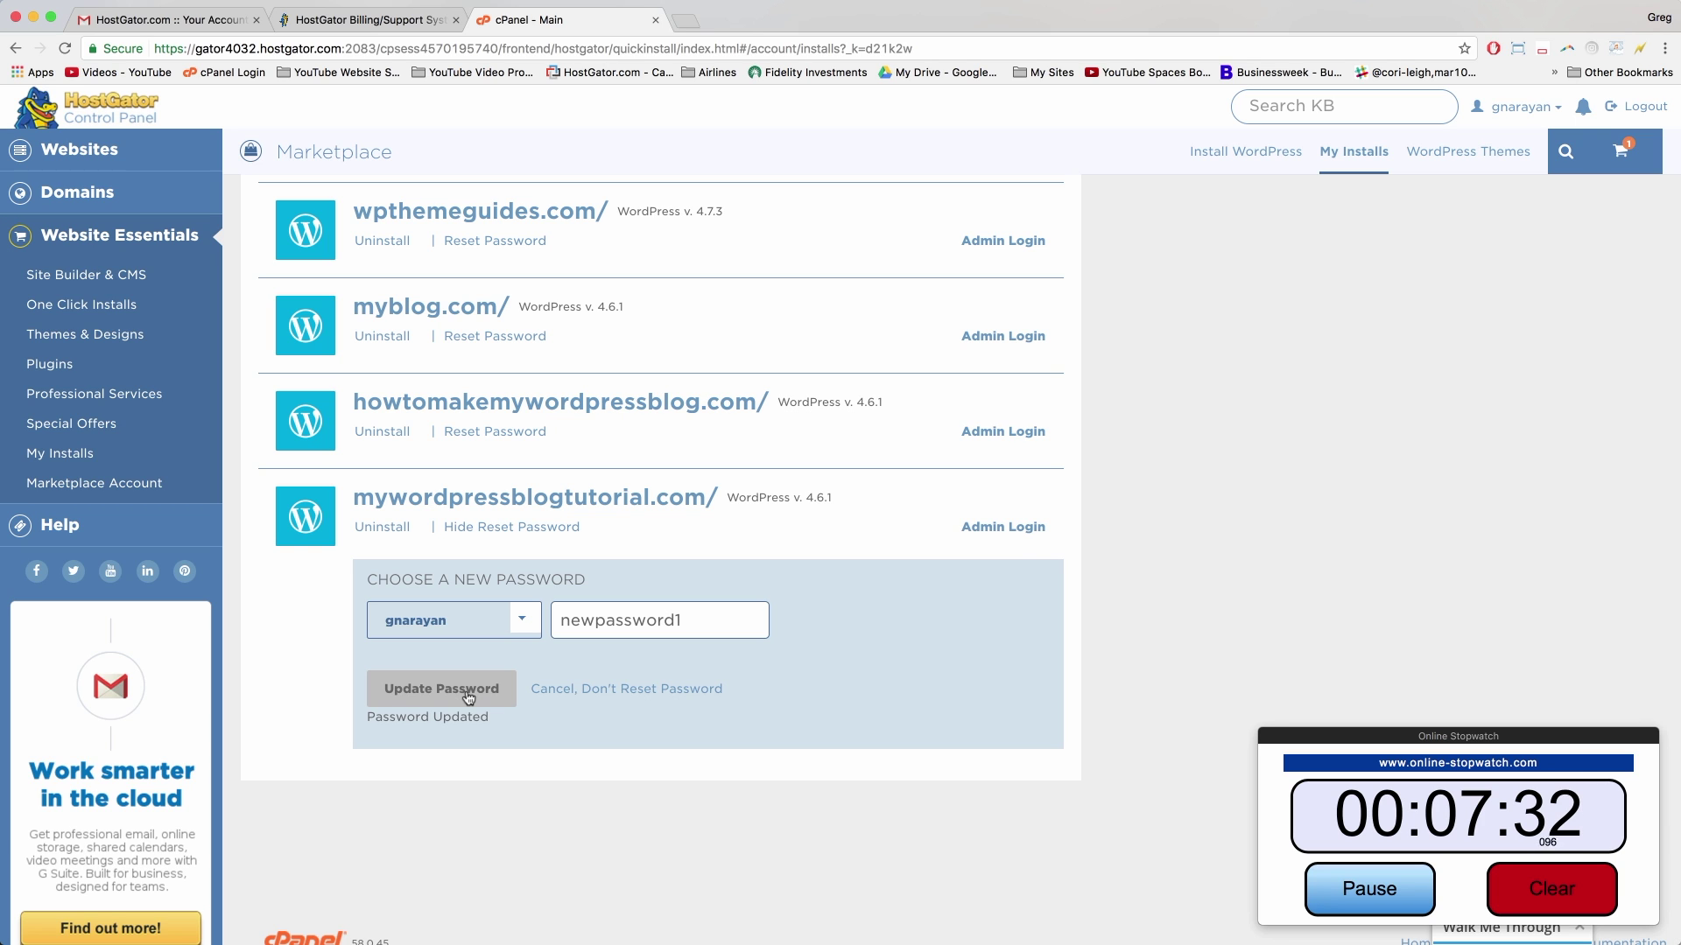
Step: Open the mywordpressblogtutorial.com Admin Login page in a new tab
{"action": "left_click", "coordinate": [1017, 528]}
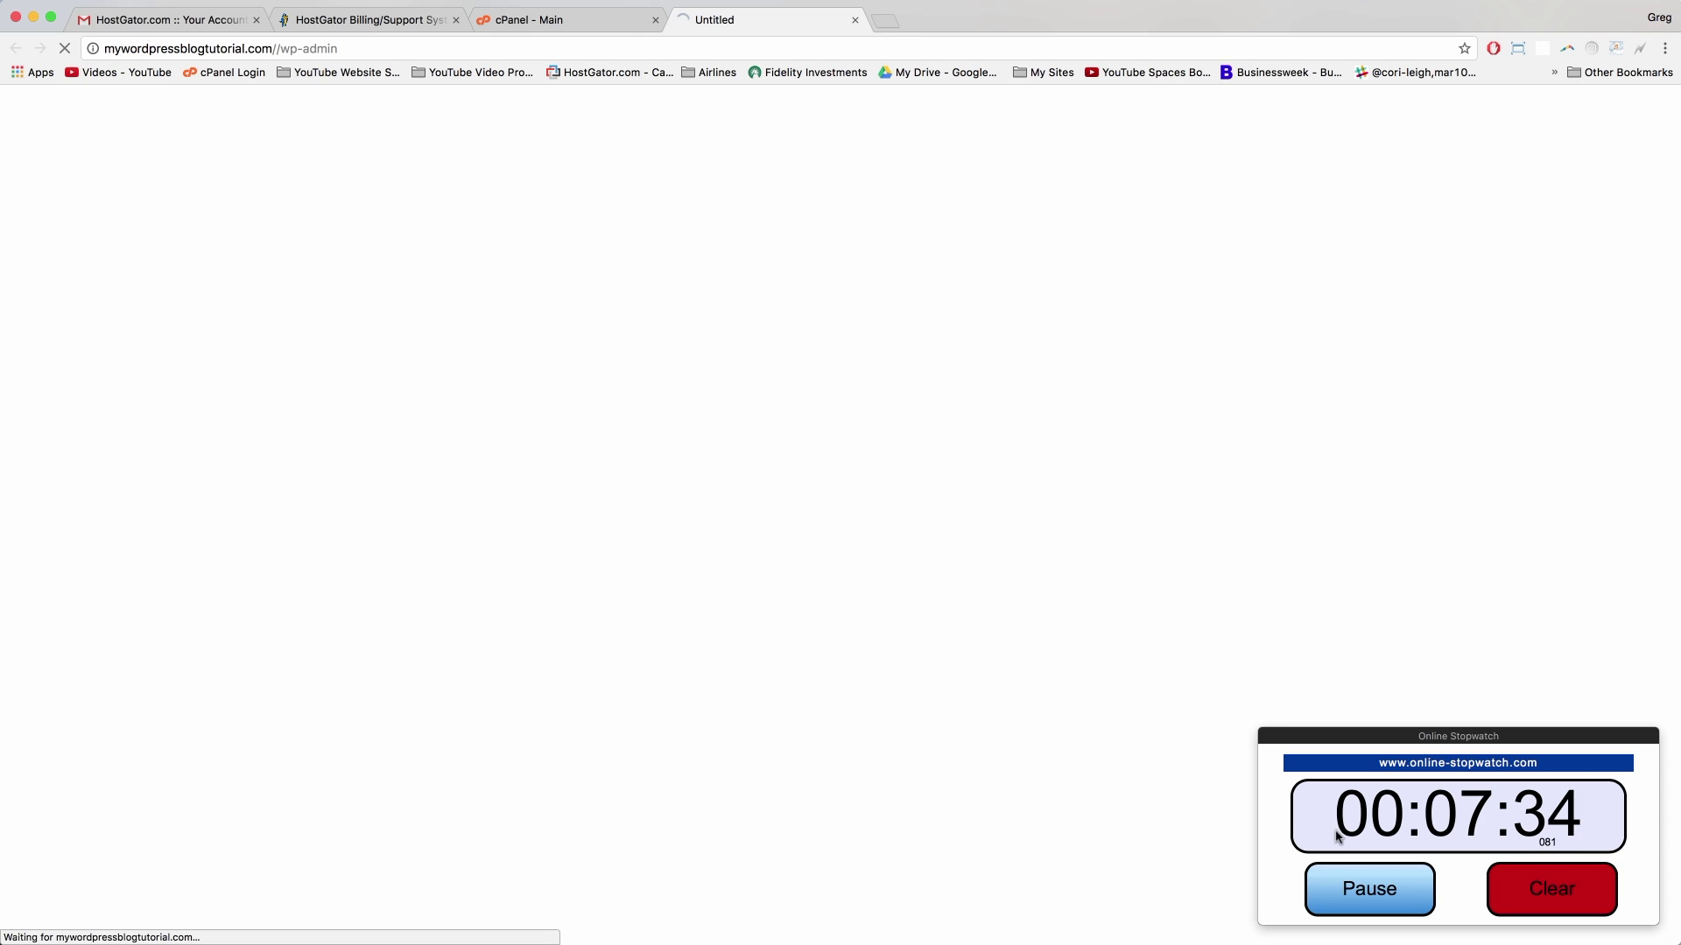
{"action": "left_click", "coordinate": [1339, 886]}
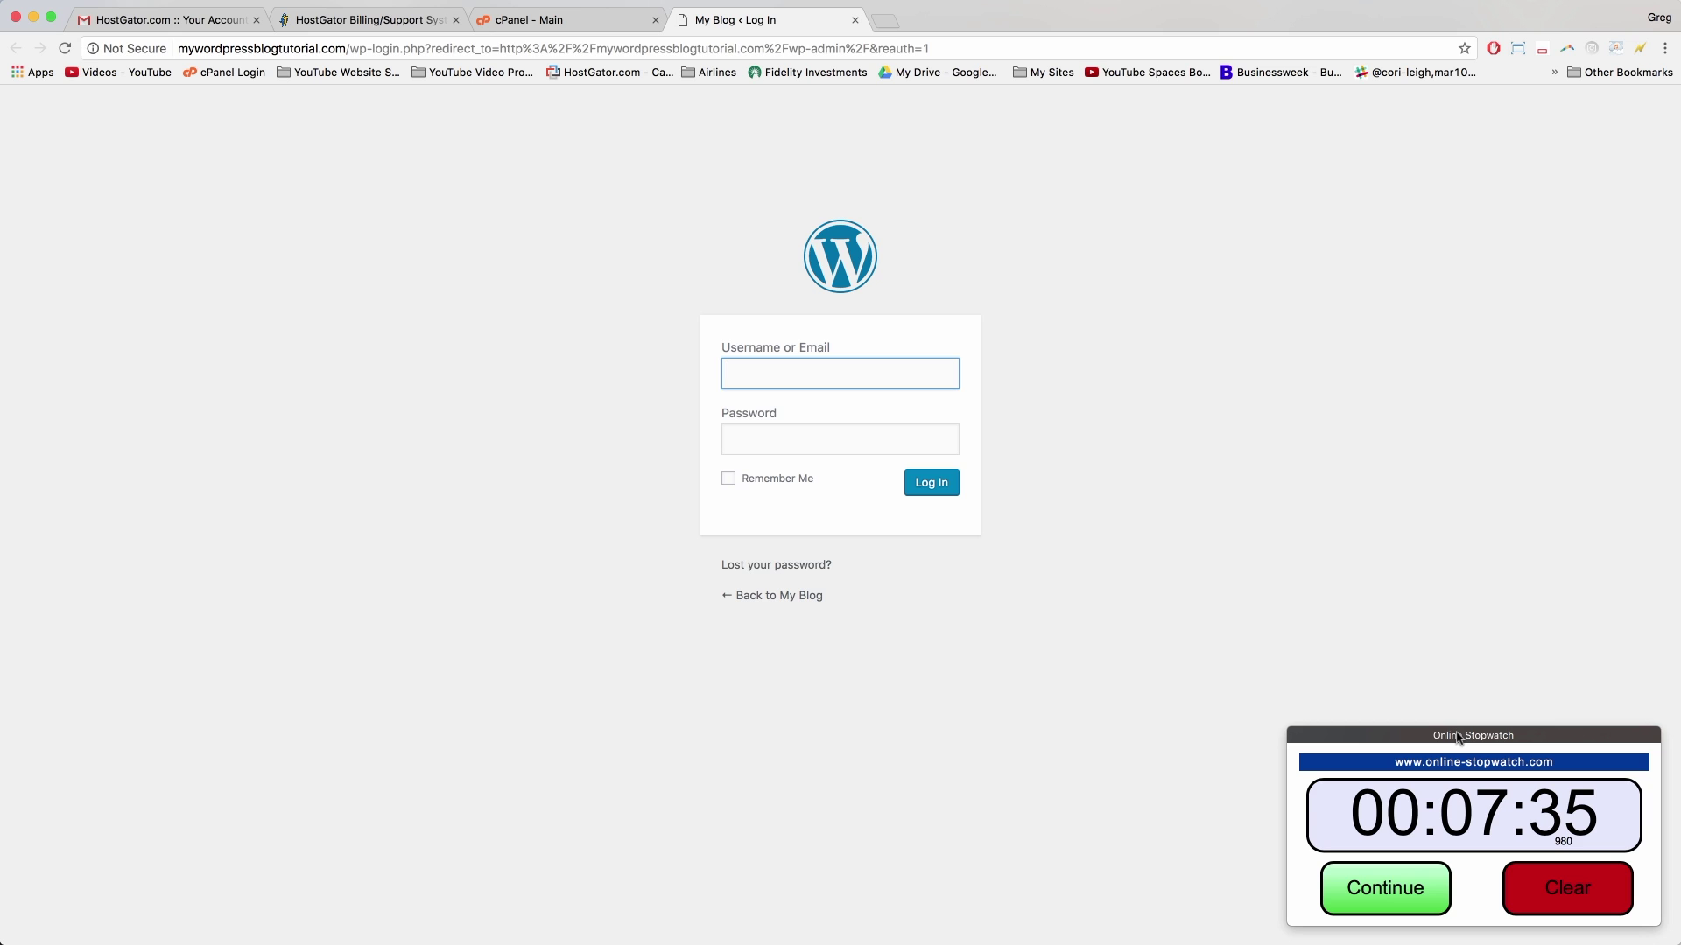
{"action": "left_click_drag", "start_coordinate": [1457, 738], "coordinate": [1680, 846]}
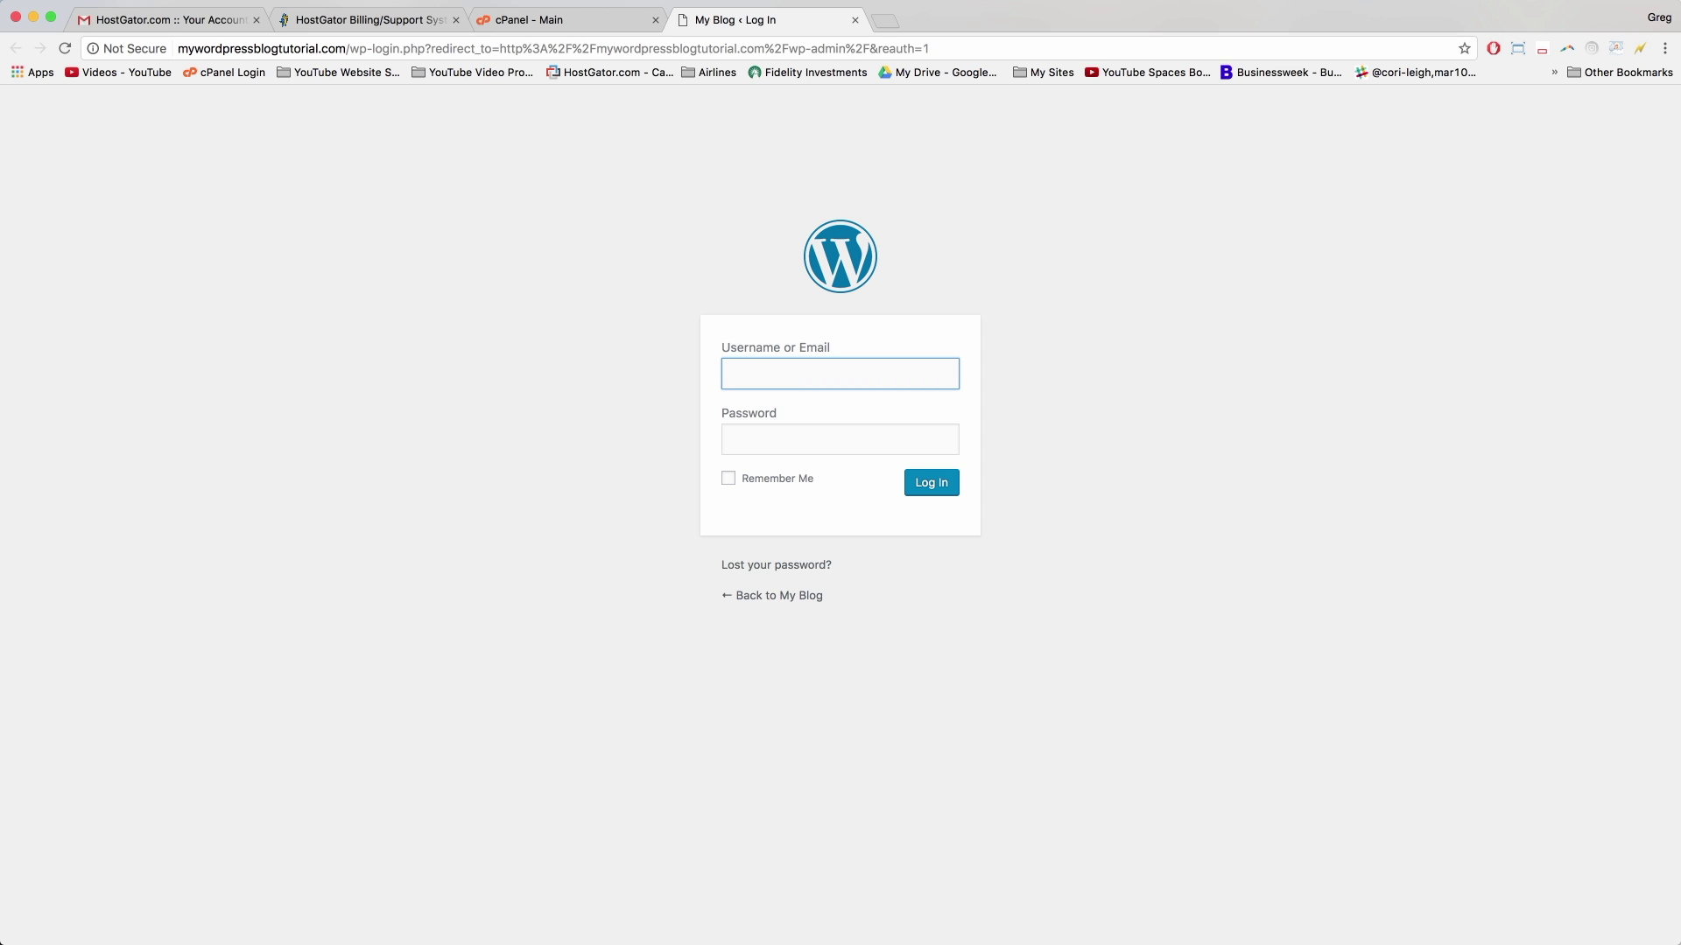